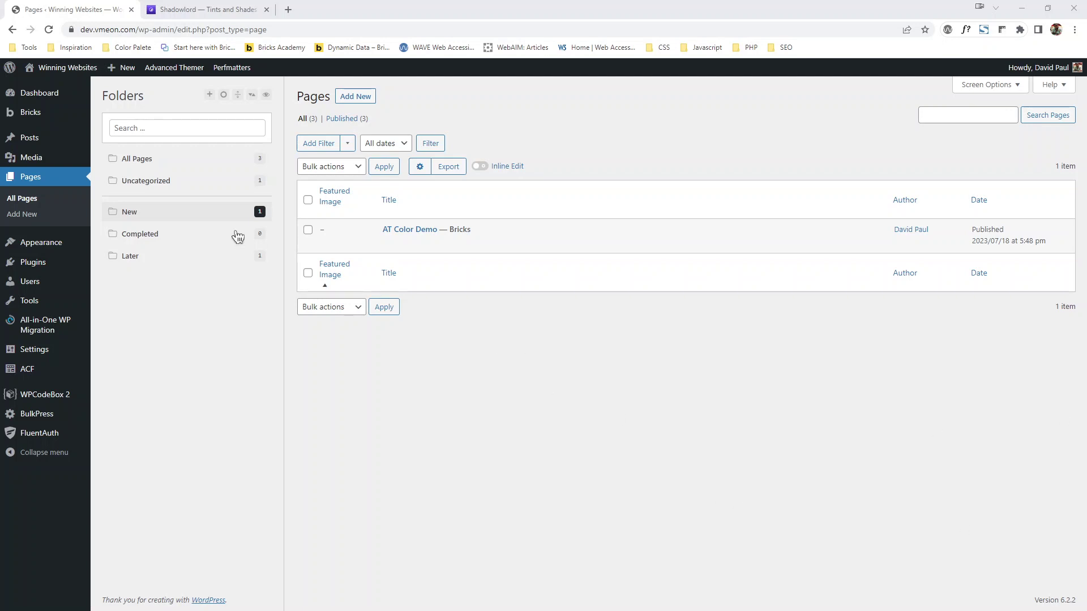
View the AT color palettes list and choose Color Palettes as the content on the WordPress export page
mouse_move(32, 116)
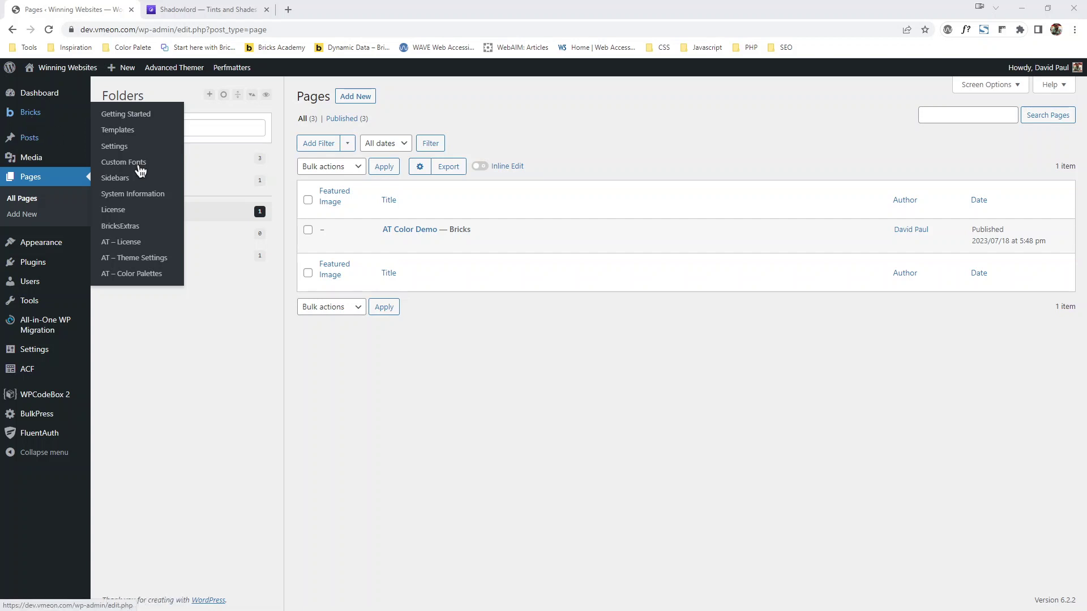
left_click(157, 277)
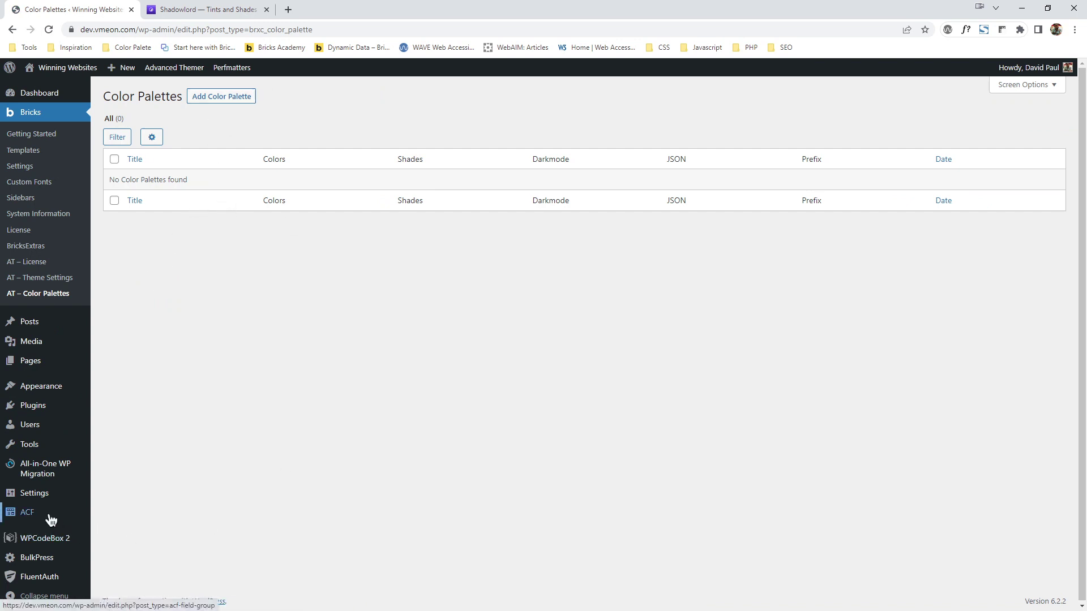
mouse_move(49, 515)
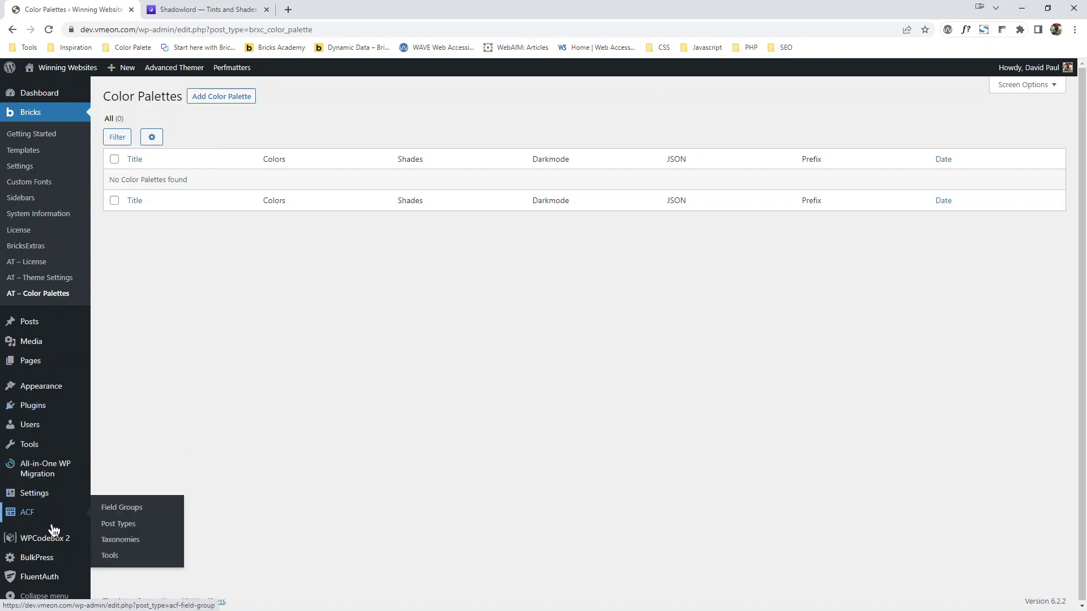
mouse_move(33, 450)
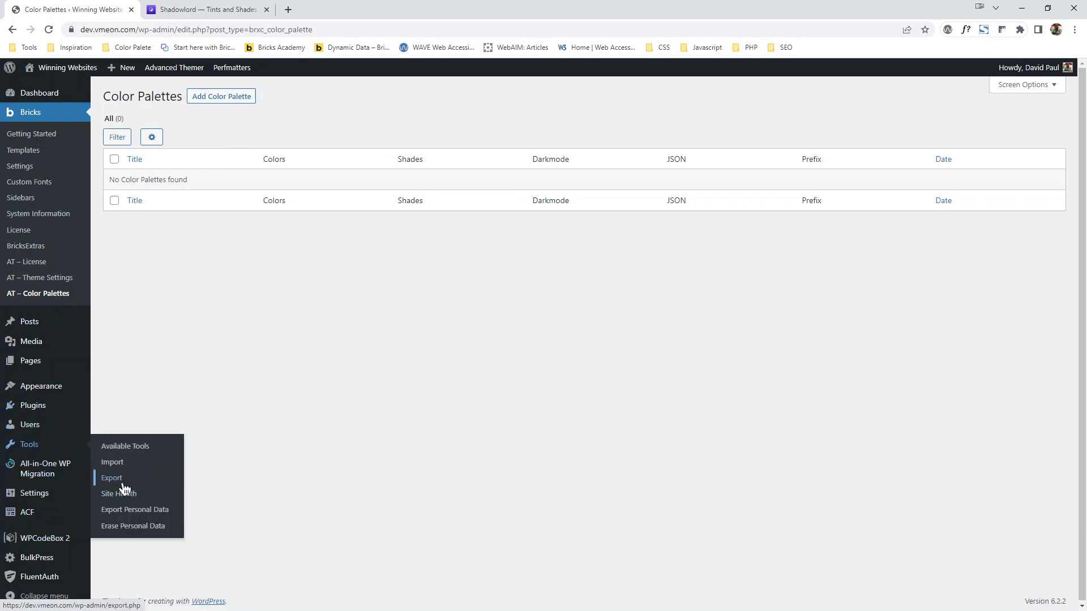
left_click(121, 481)
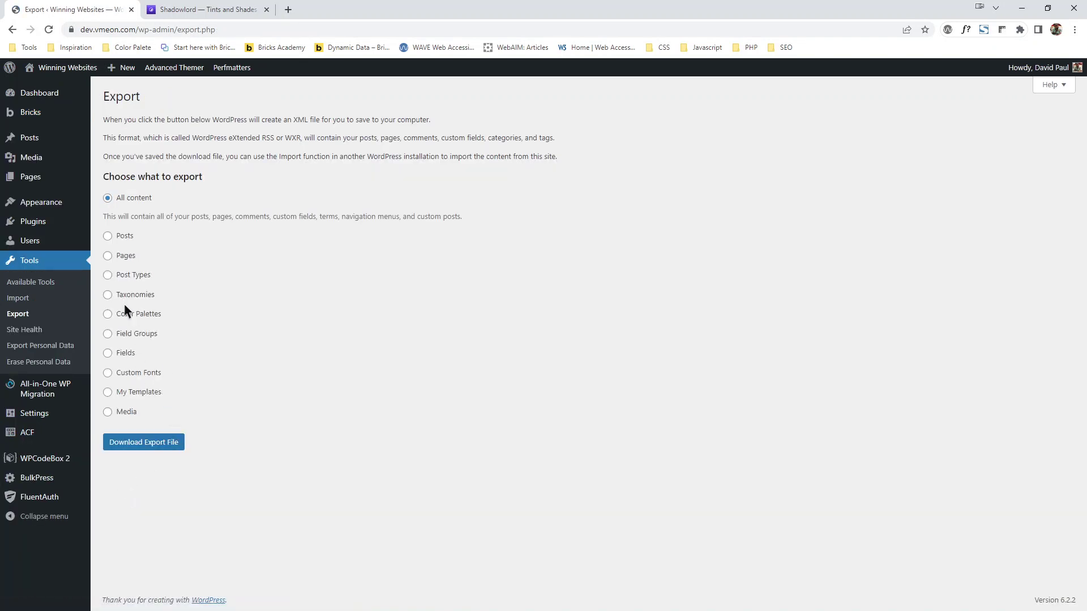
left_click(138, 313)
Start a new AT color palette titled "AT Color Demo" and look over its settings
mouse_move(63, 121)
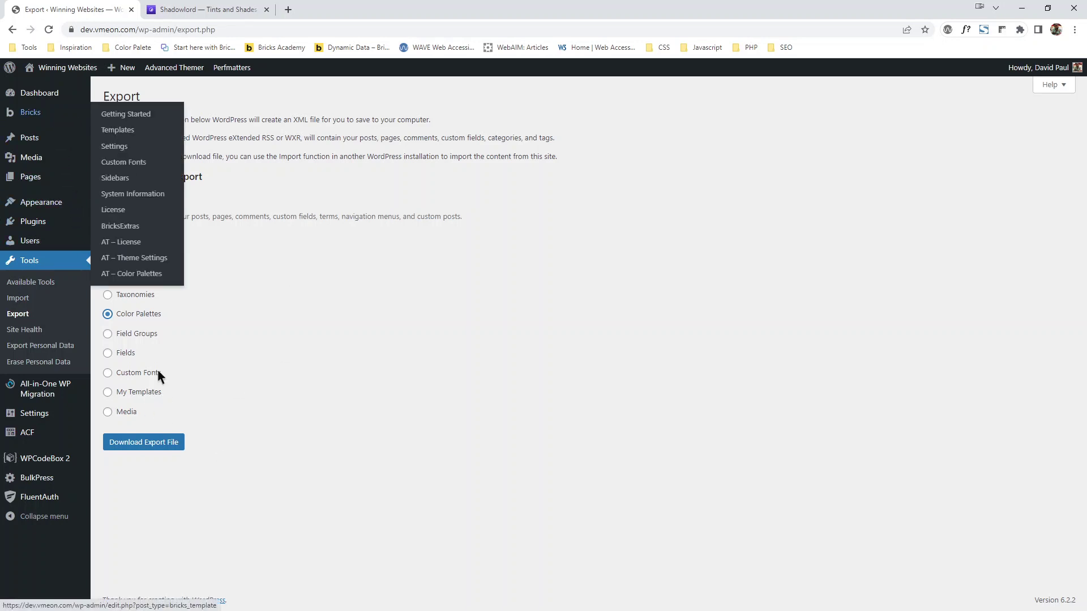
left_click(138, 274)
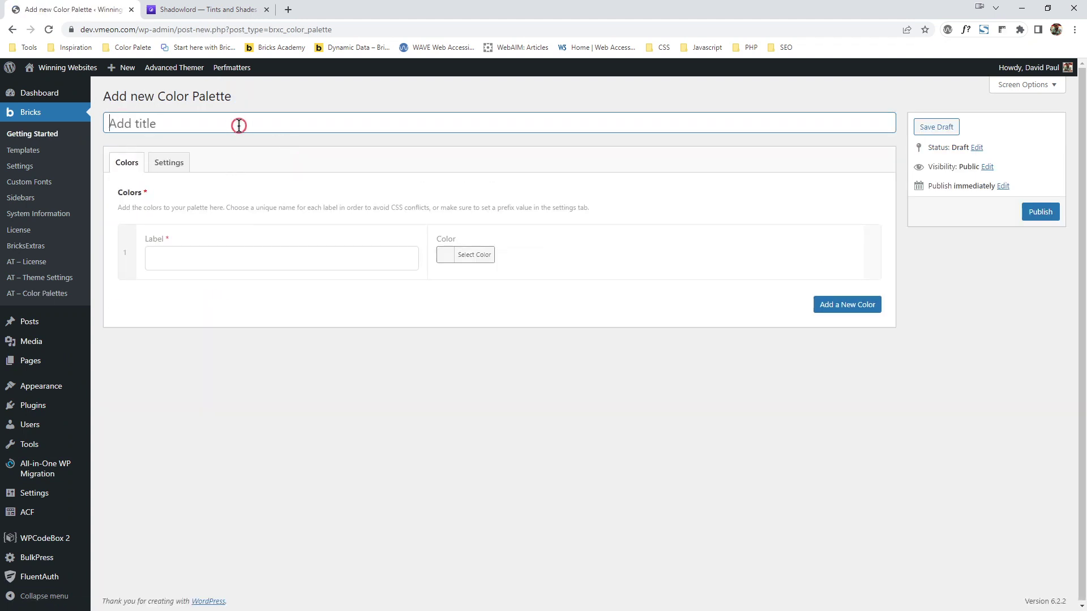
type("AT Color Demo")
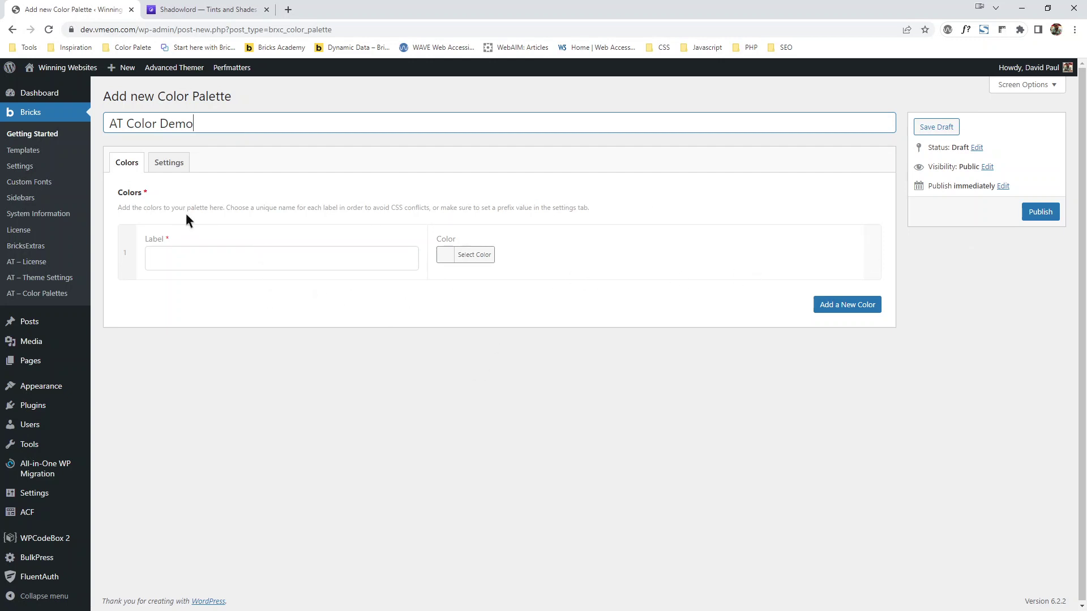
left_click(171, 168)
left_click(122, 164)
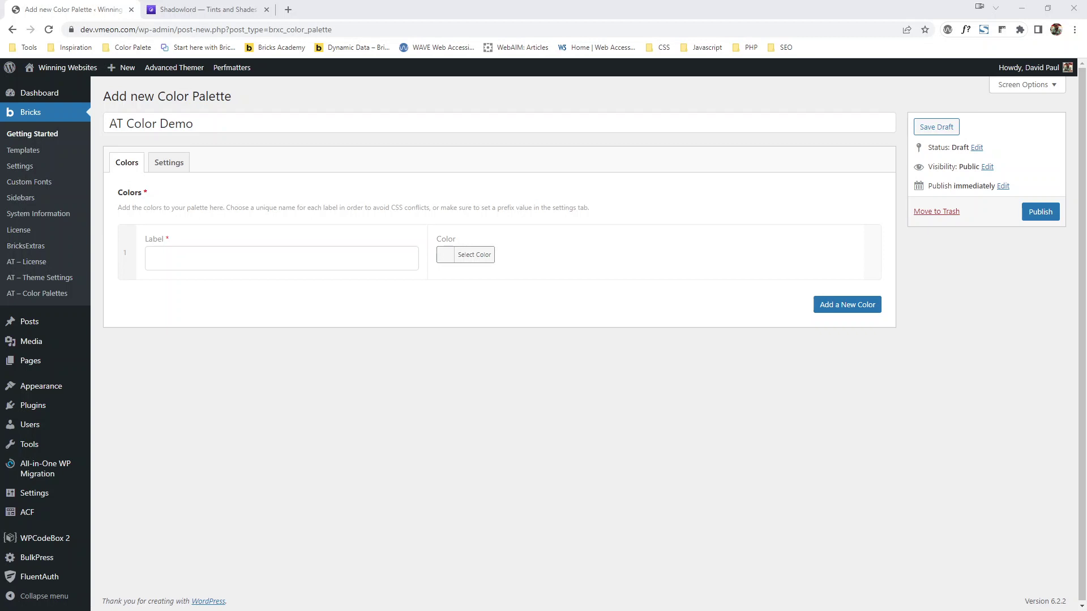
Give the palette's first color the copied dark blue value and label it "Primary"
left_click(445, 254)
left_click(515, 256)
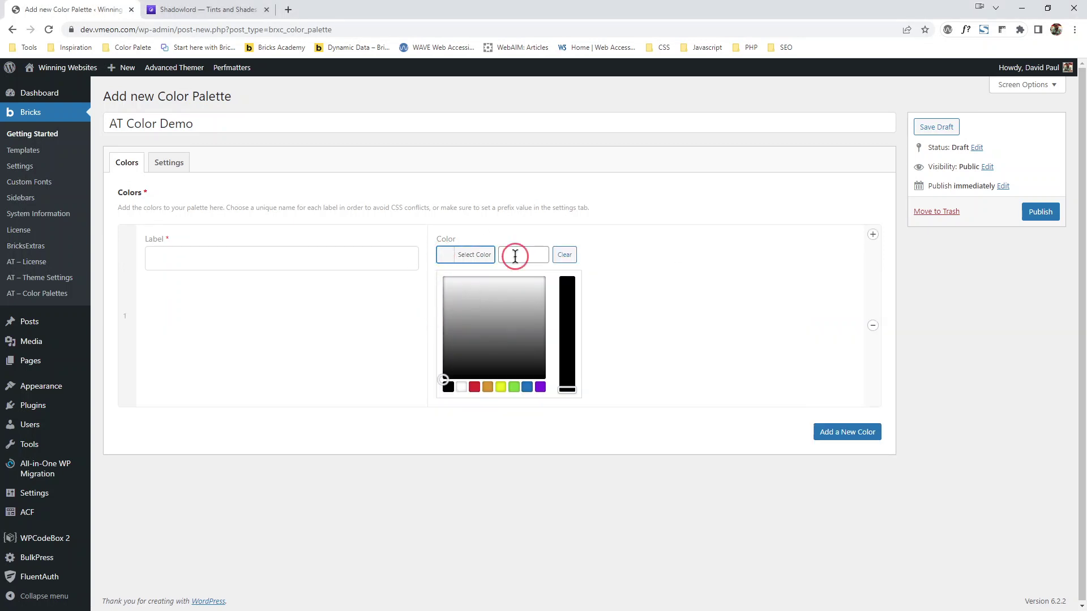
key("ctrl+v")
left_click(595, 299)
left_click(236, 257)
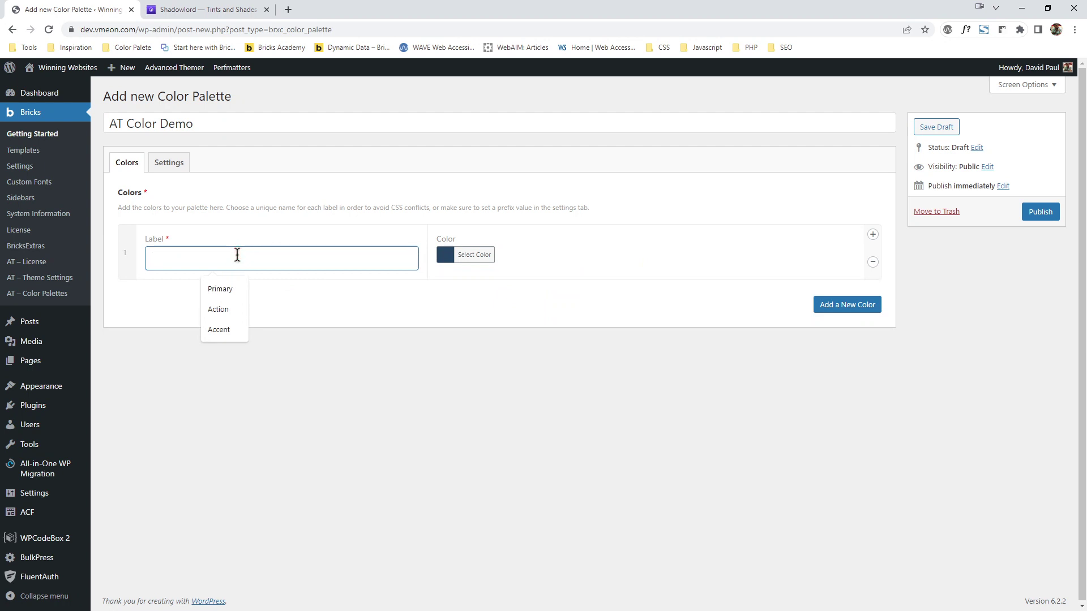
left_click(235, 287)
Add a second palette color labelled "Secondary" with the value #5BB6D5
left_click(852, 306)
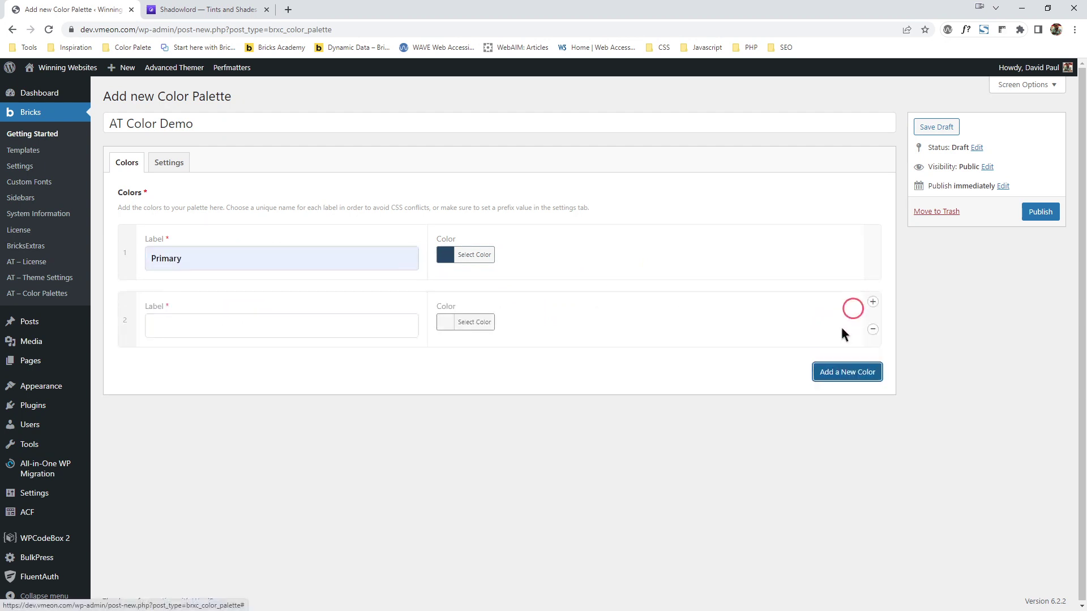
left_click(171, 324)
type("Se")
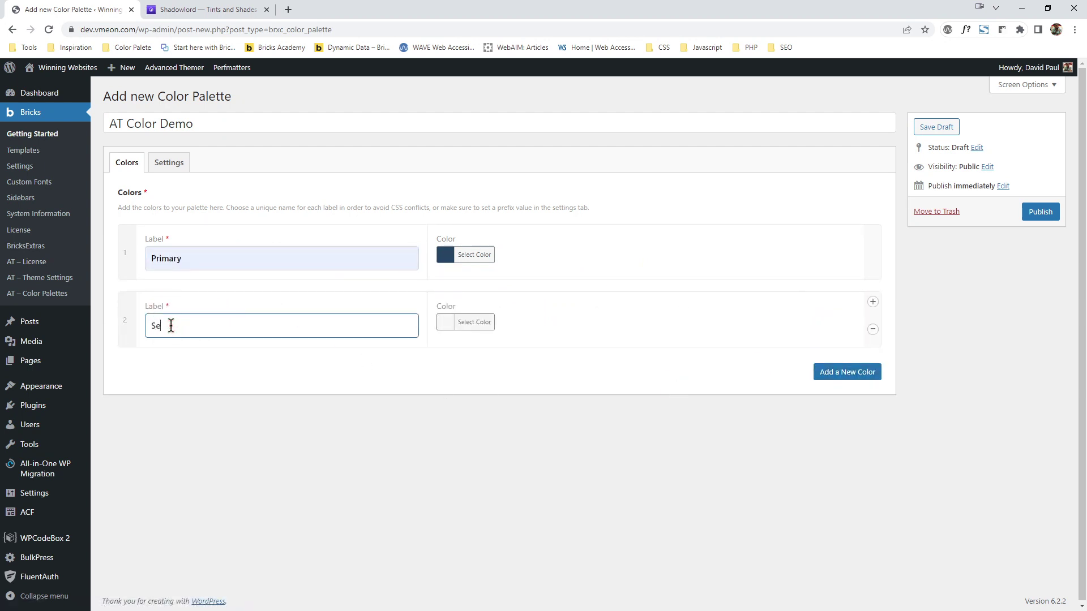
type("condary")
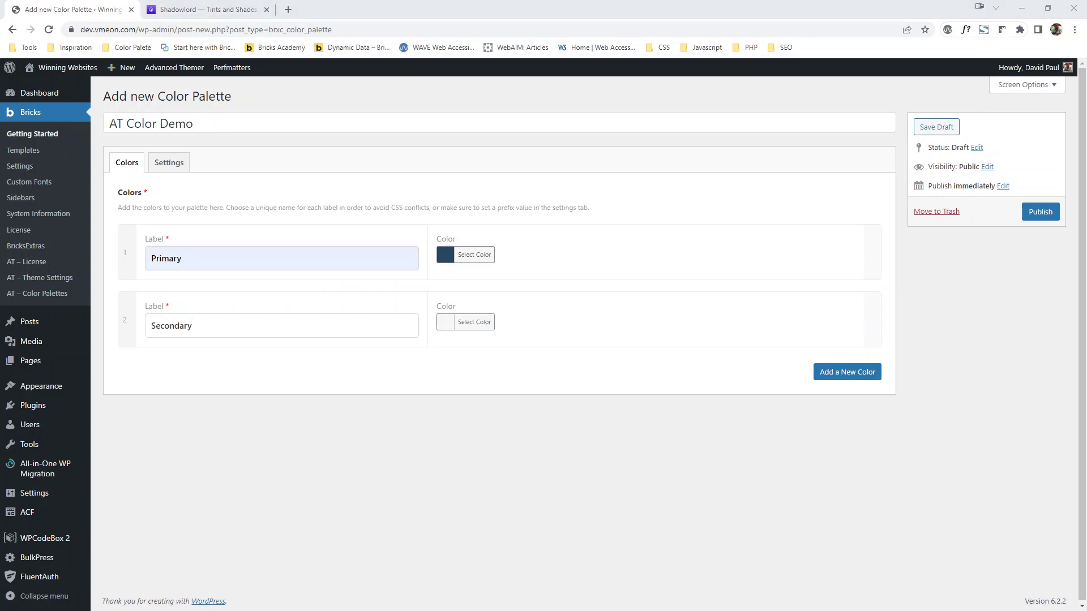
left_click(441, 323)
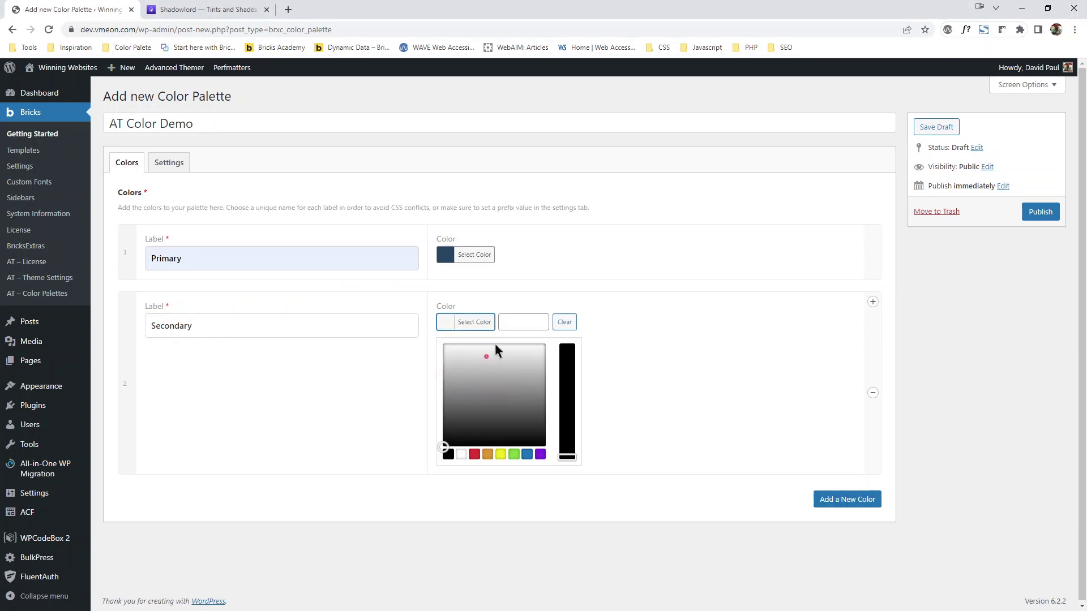
left_click(538, 323)
type("#5BB6D5")
left_click(582, 361)
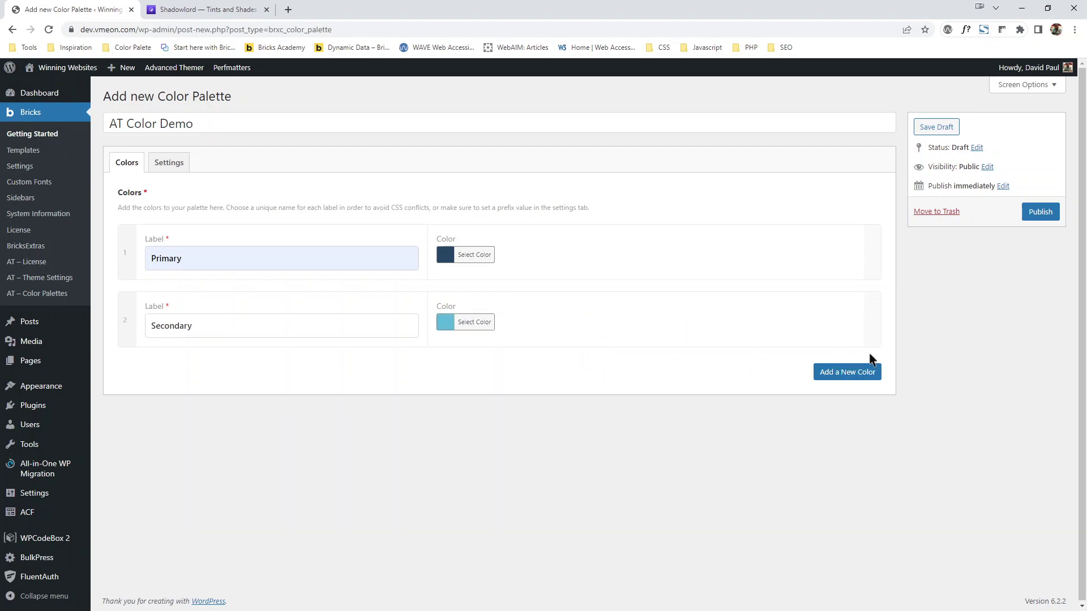
Add a third palette color labelled "Action" and paste the copied crimson value for it
left_click(818, 374)
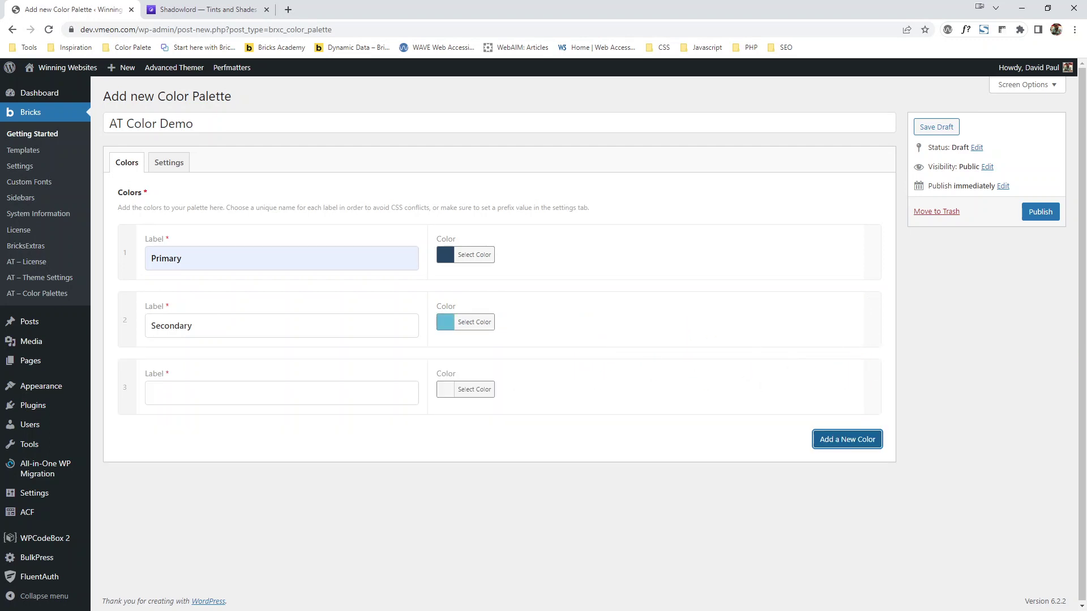
left_click(263, 392)
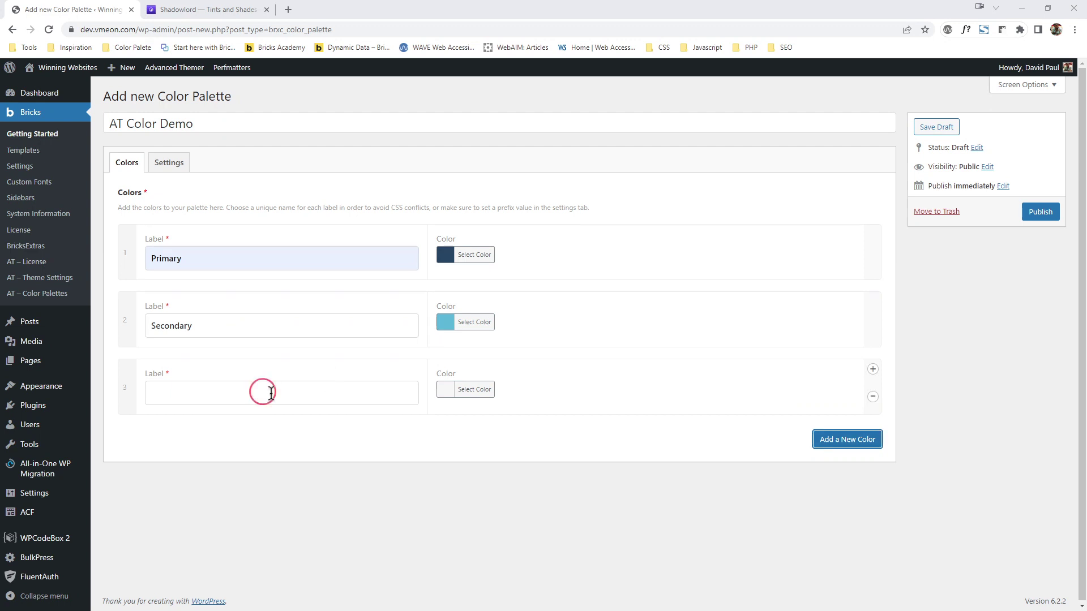
left_click(444, 389)
left_click(297, 399)
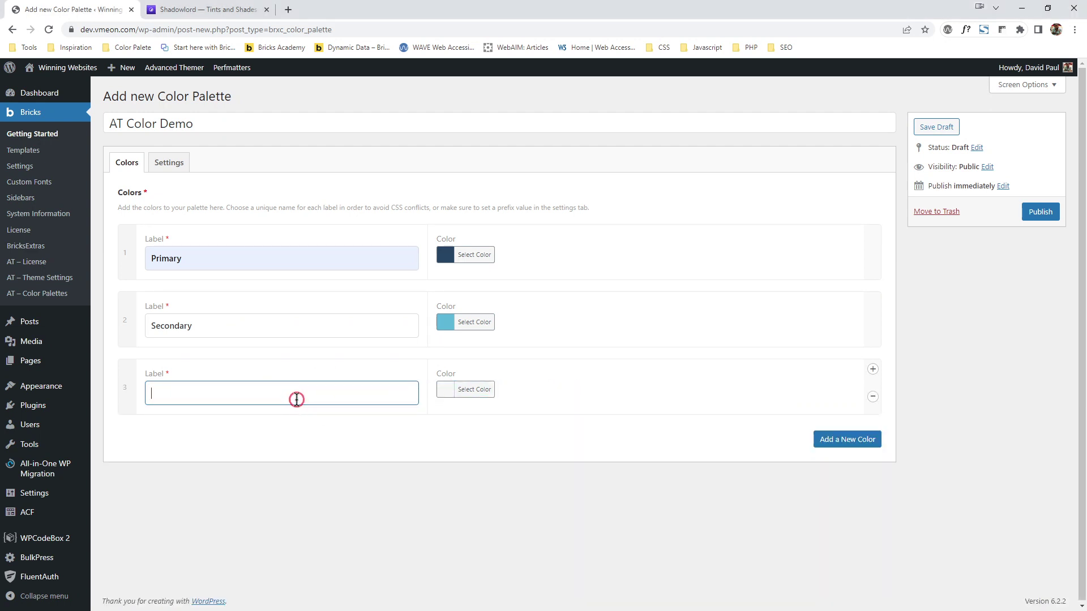
left_click(456, 388)
left_click(274, 391)
type("Action")
key("alt+Tab")
left_click(442, 389)
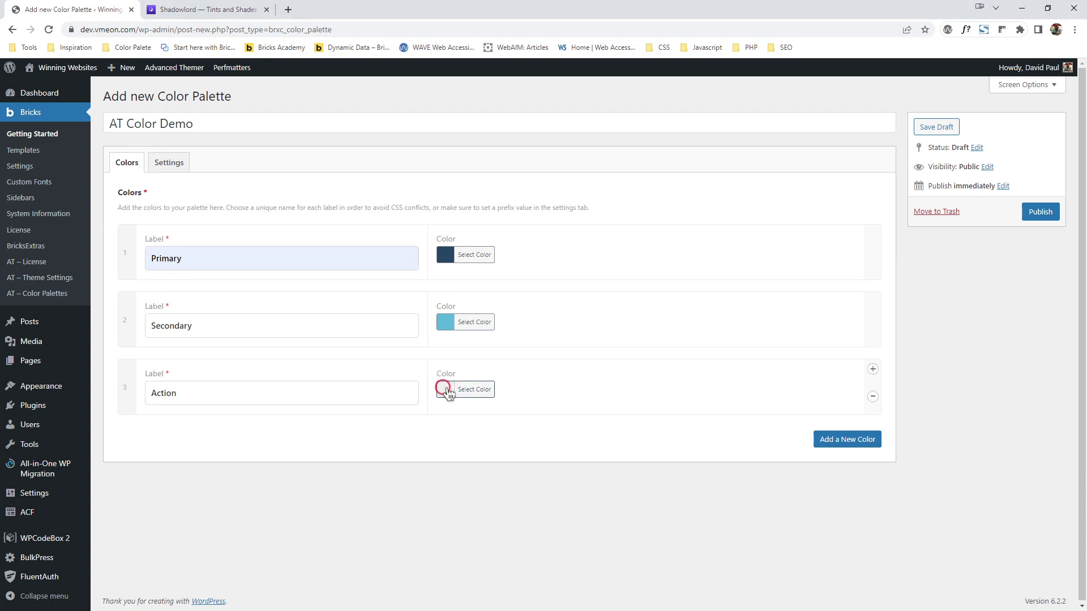
key("ctrl+v")
left_click(630, 383)
Add a fourth palette color labelled "White" with the value #ffffff
left_click(824, 443)
left_click(254, 467)
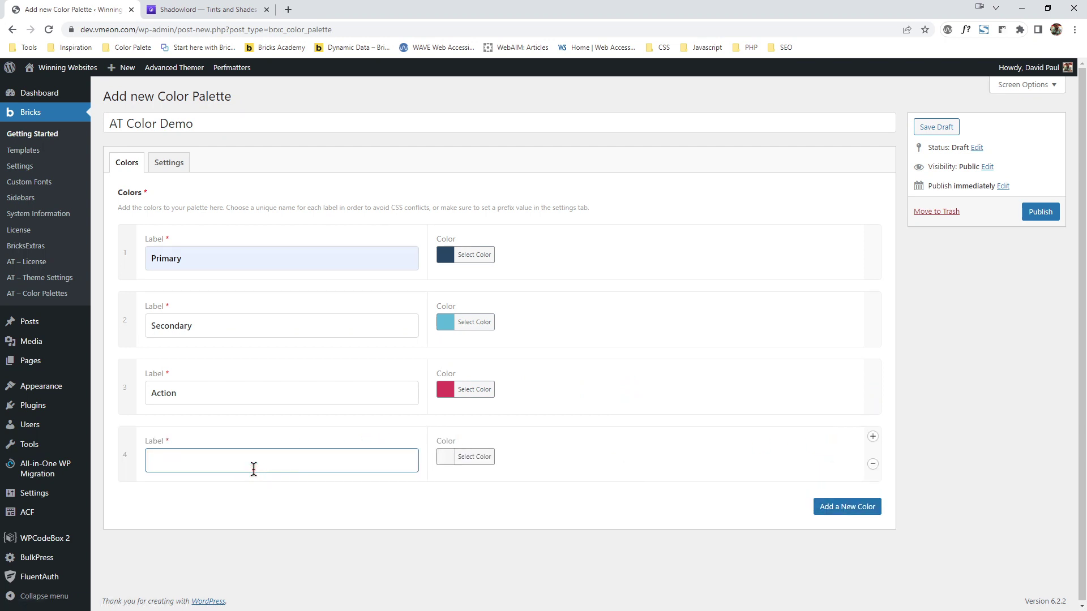
type("White")
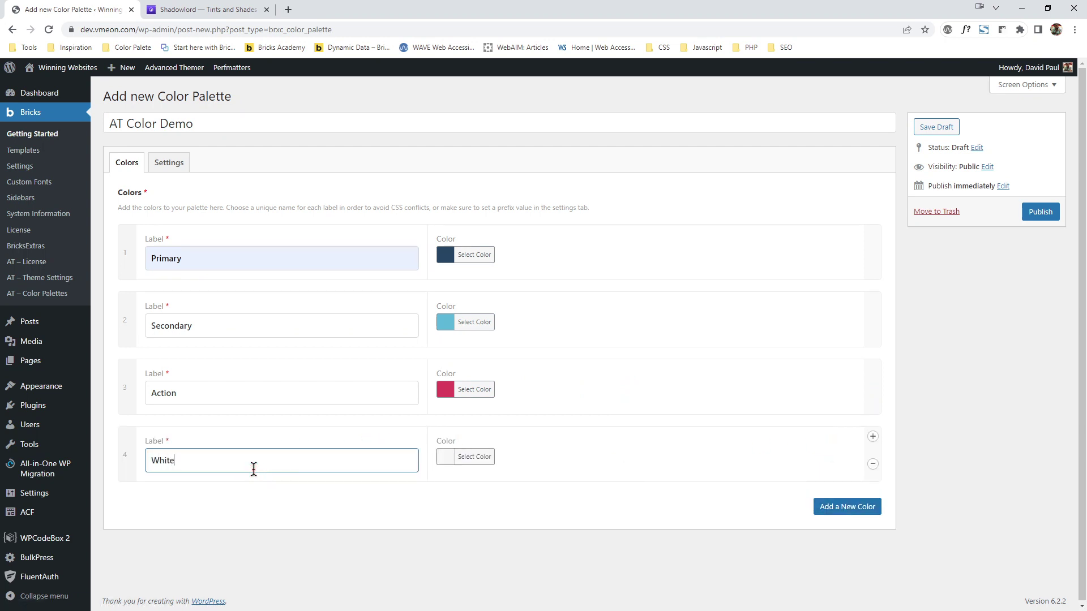
left_click(445, 457)
left_click(530, 458)
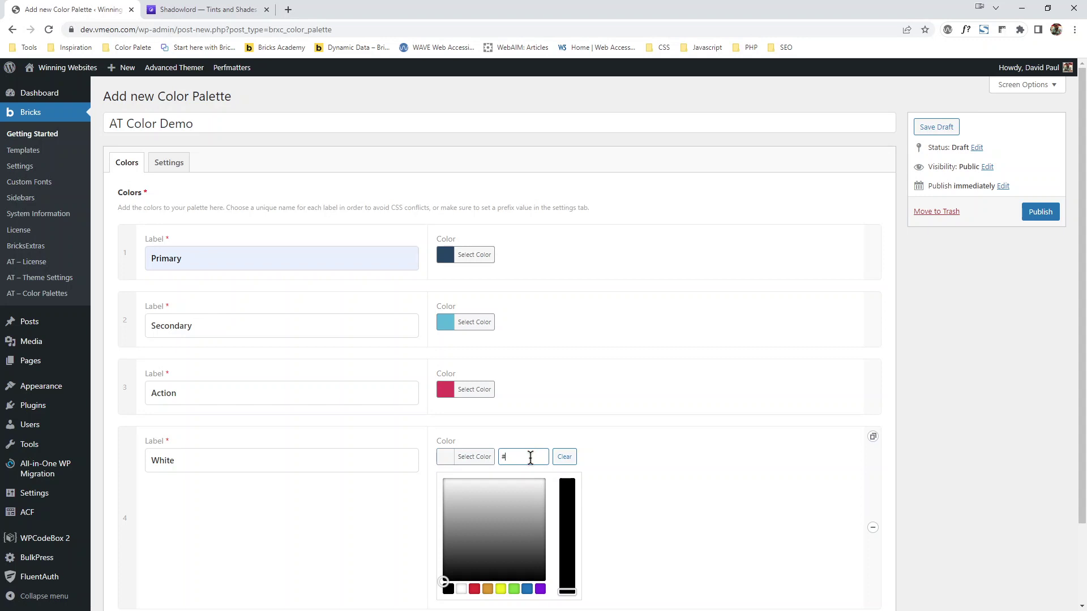
type("ffffff")
left_click(617, 439)
Add a fifth palette color labelled "Black" with the value #000000
left_click(840, 510)
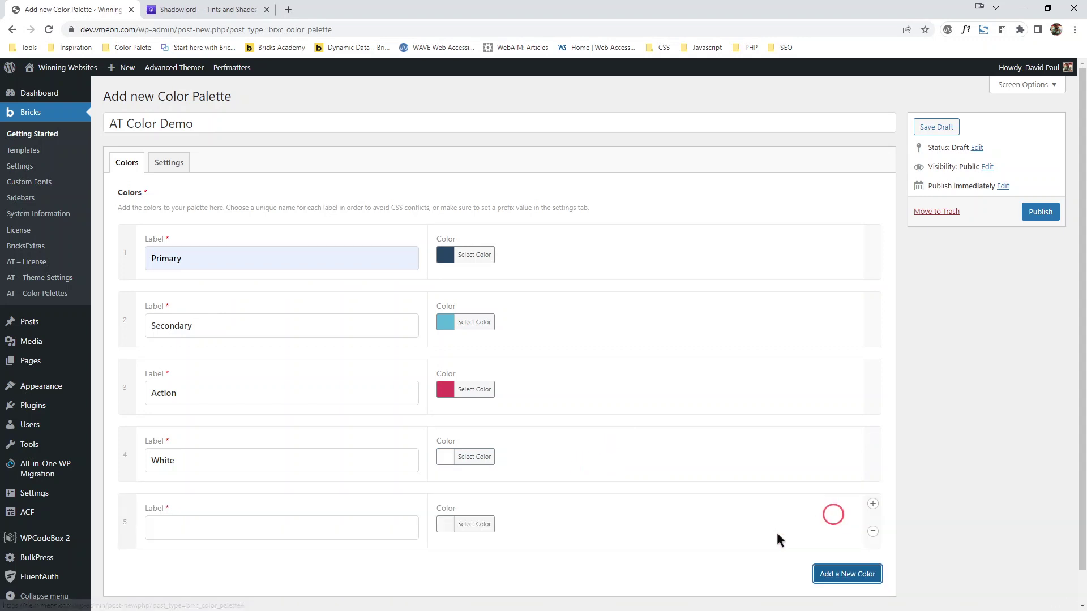
left_click(187, 528)
type("Blac")
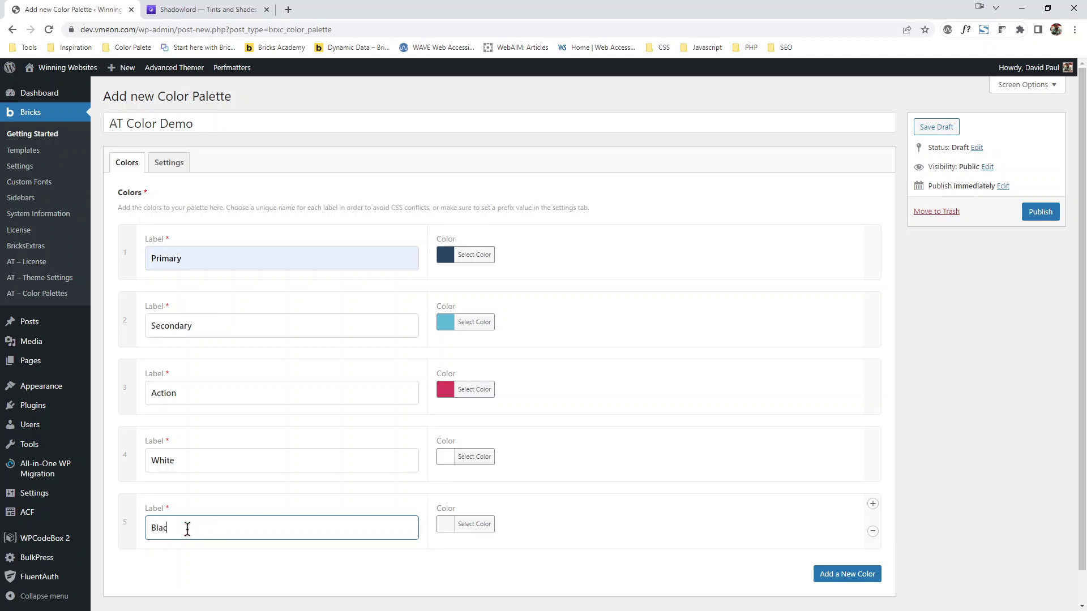
type("k")
left_click(444, 525)
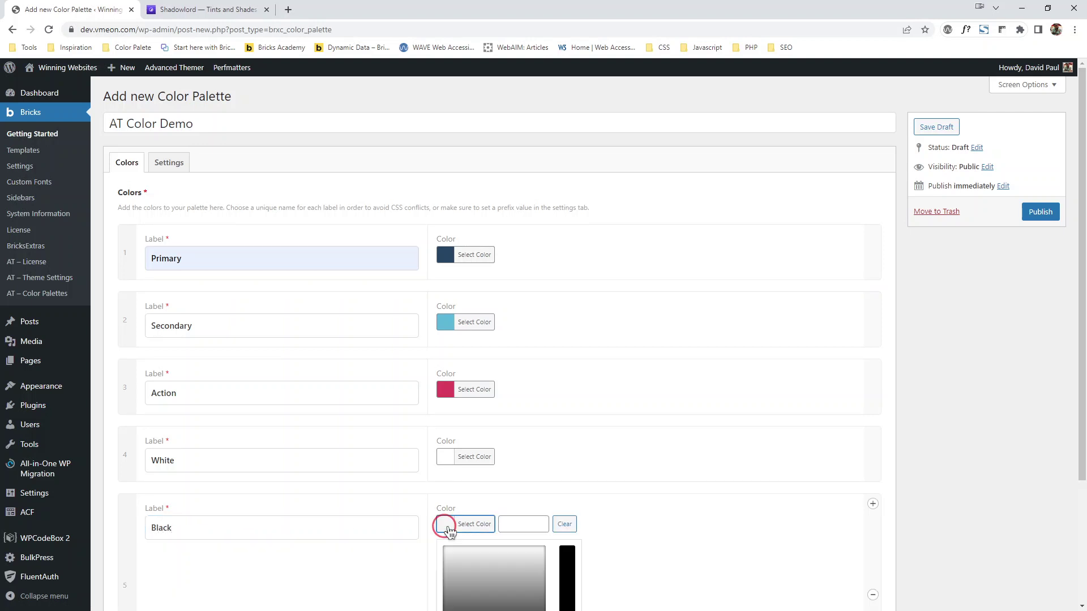
left_click(513, 525)
type("#0")
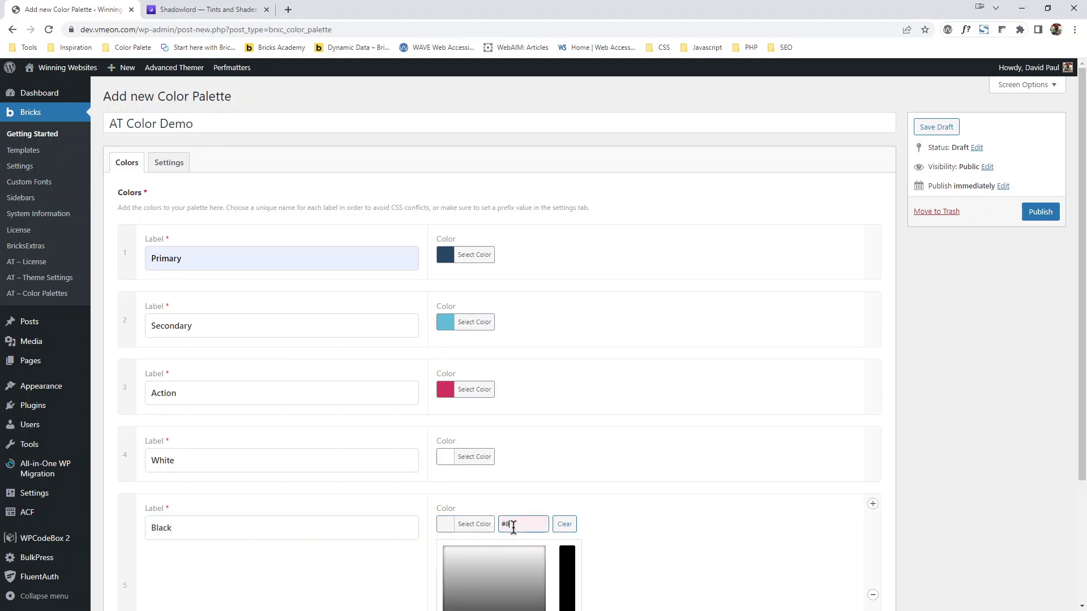
type("00000")
left_click(922, 422)
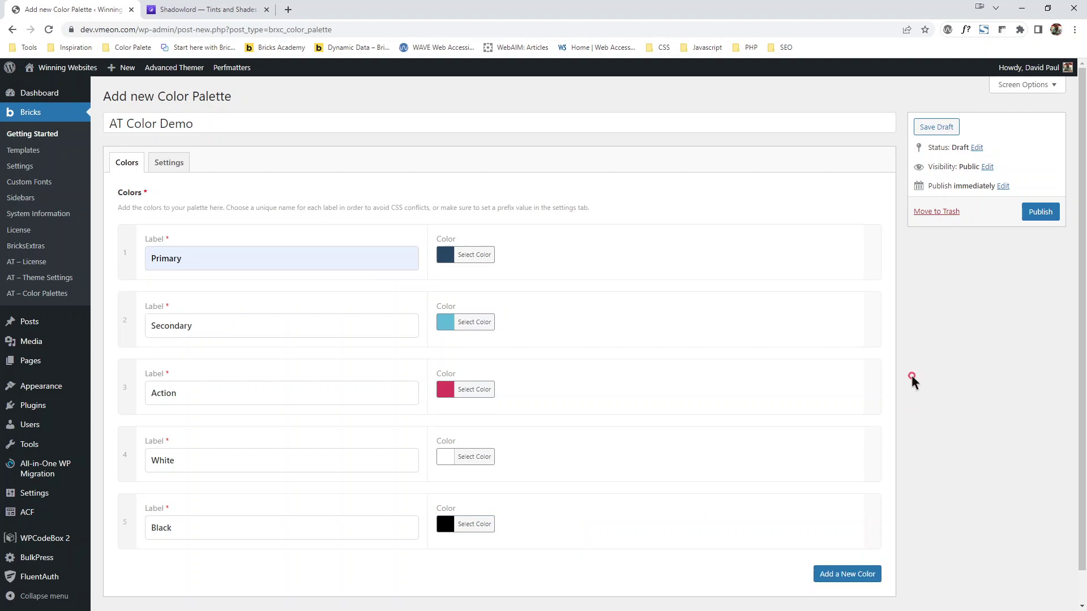
Enable shades and dark mode in the palette's settings and publish the palette
left_click(168, 162)
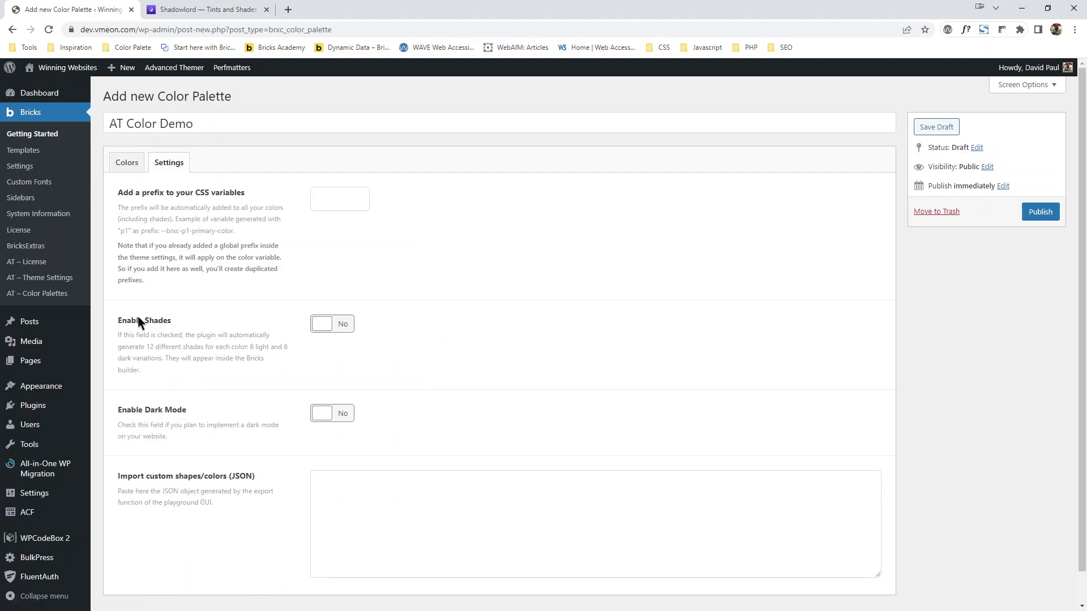
left_click(328, 324)
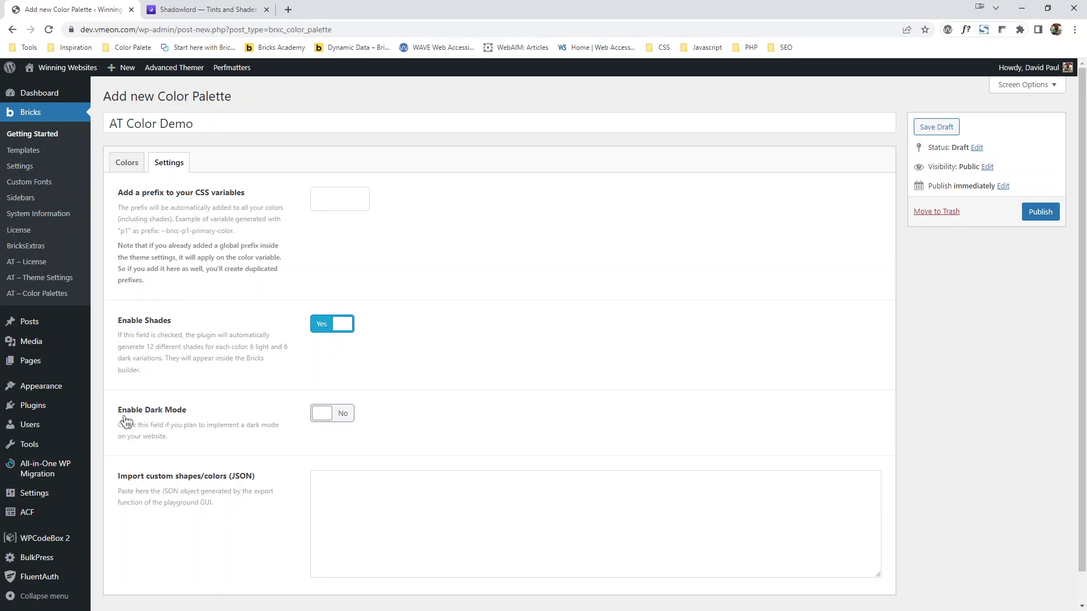
left_click(329, 413)
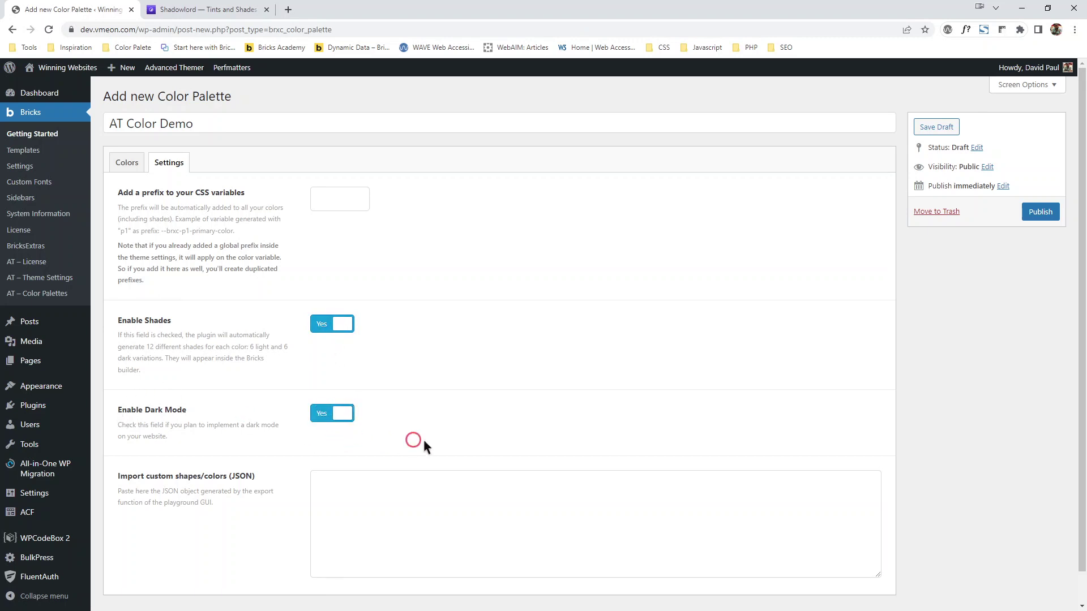
left_click(1044, 213)
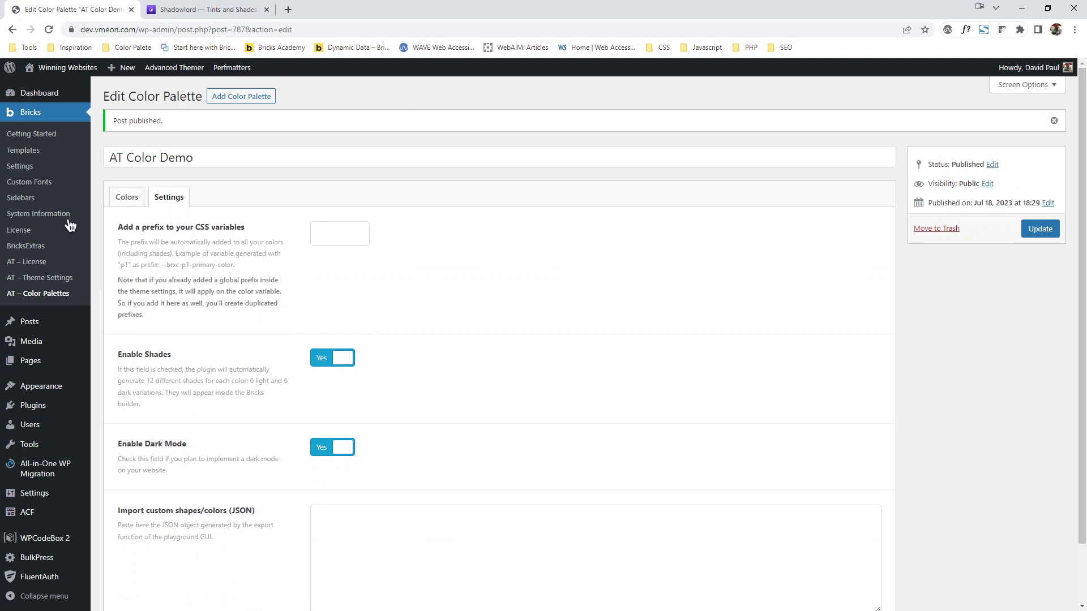
Open the list of all pages in a new browser tab and switch to it
mouse_move(50, 363)
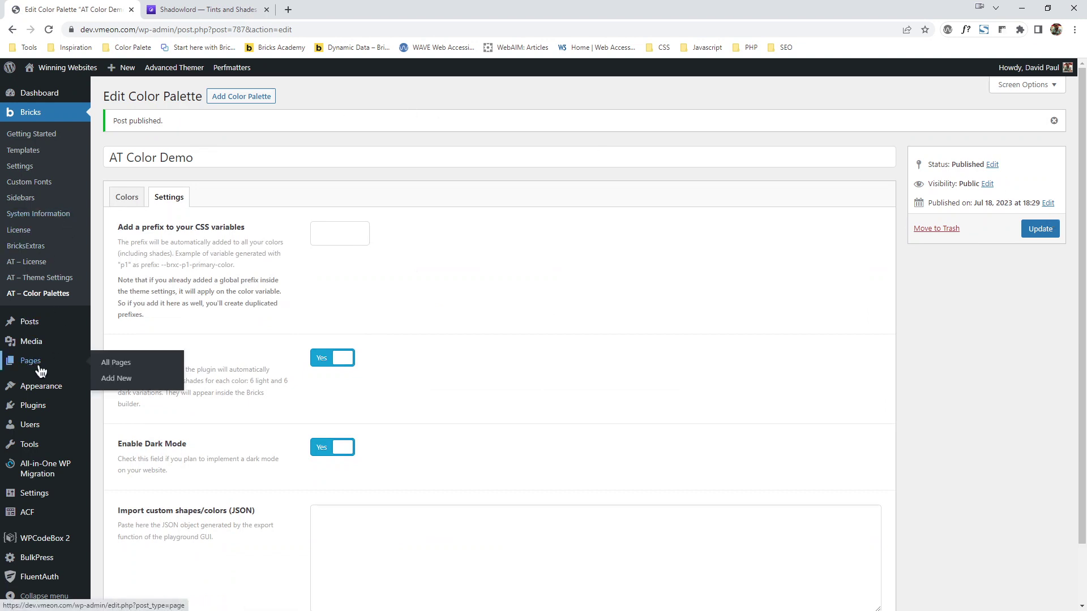
right_click(123, 365)
left_click(170, 372)
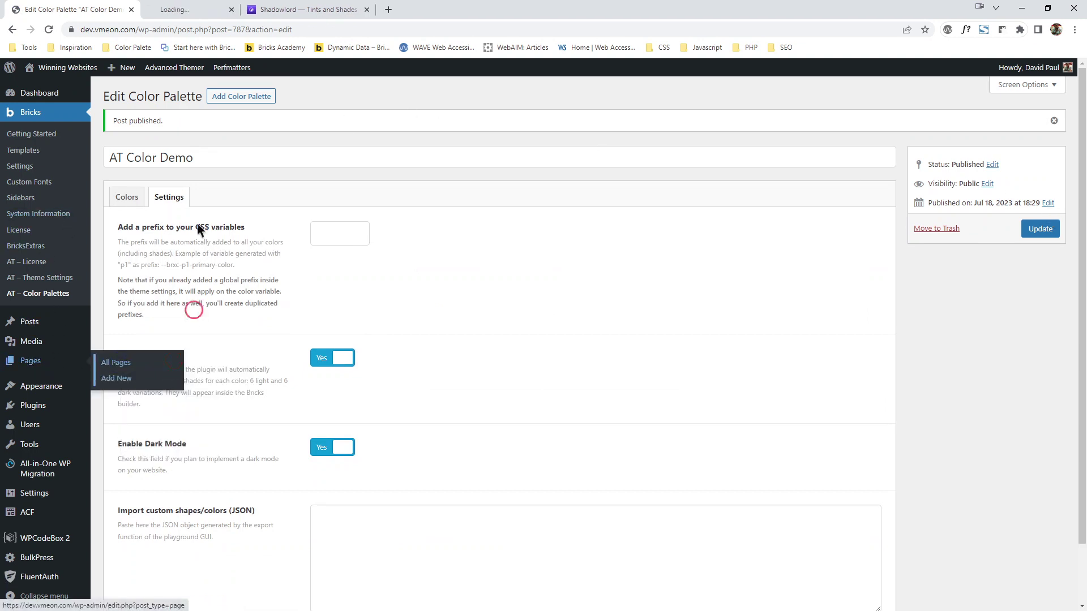
left_click(165, 8)
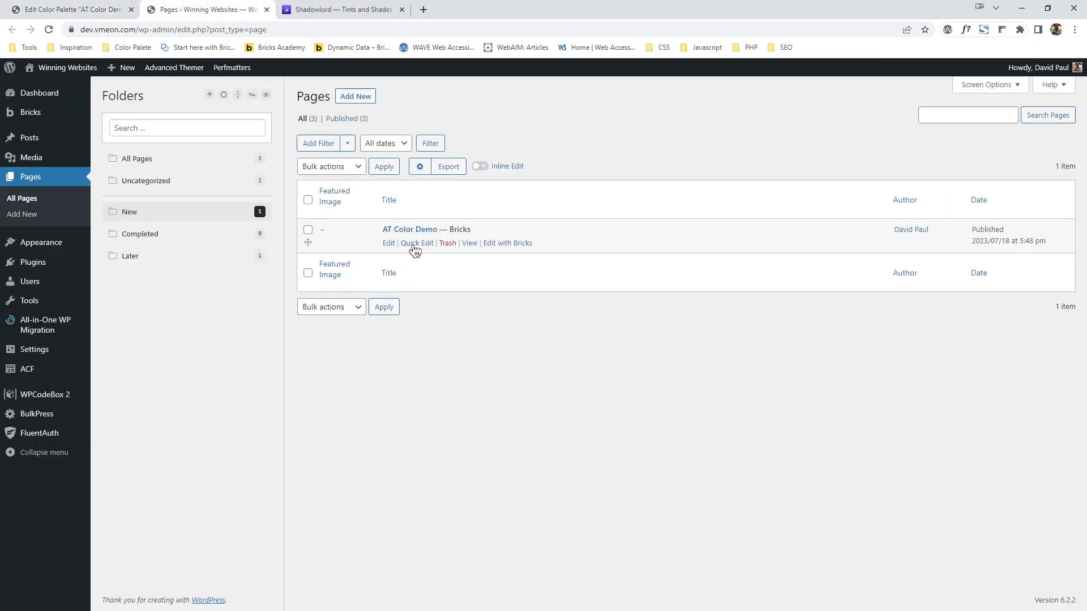
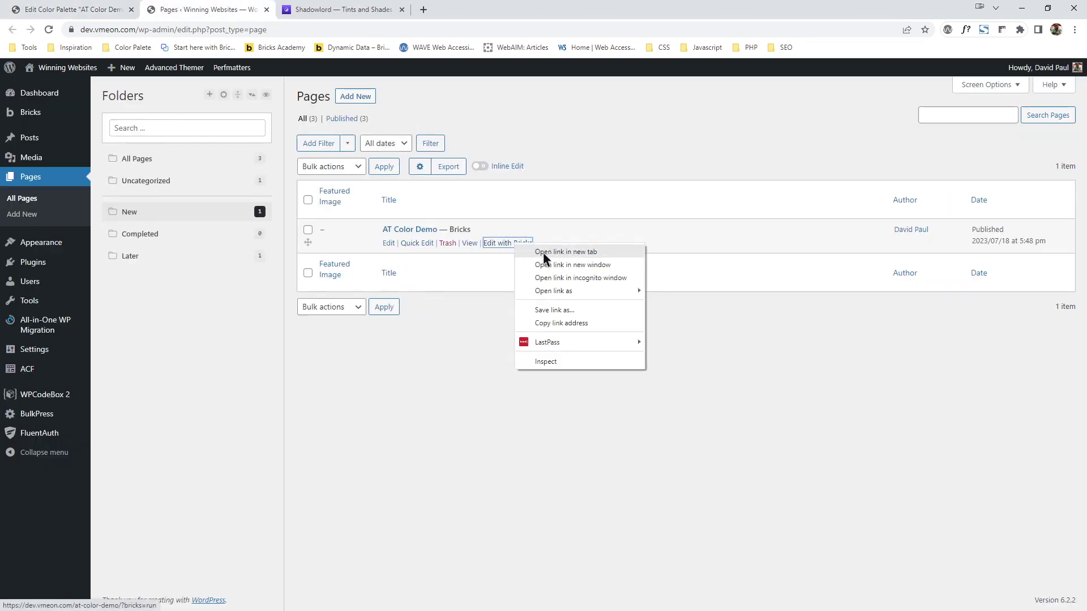
Open the AT Color Demo page in the Bricks builder in a new browser tab and switch to it
left_click(558, 252)
left_click(333, 9)
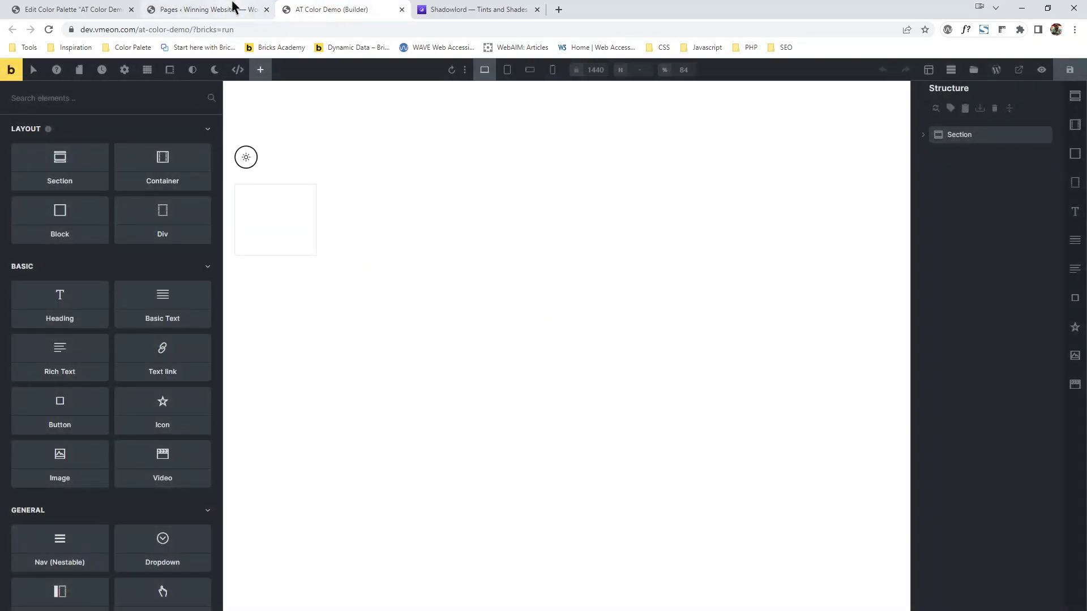
left_click(168, 8)
left_click(107, 9)
left_click(192, 9)
left_click(322, 9)
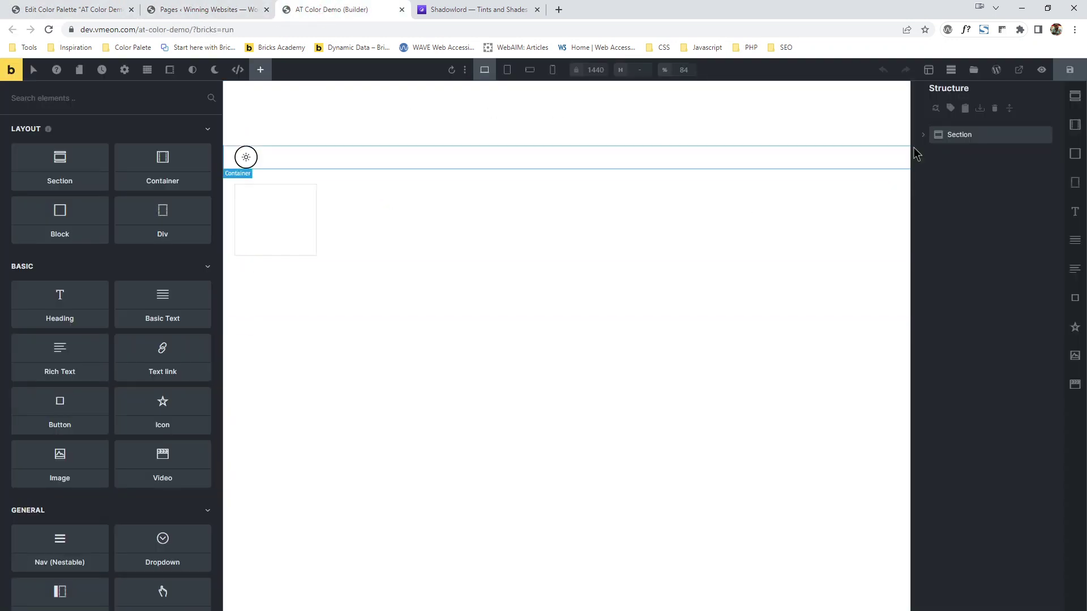
Examine the section's first container and its Darkmode Button, and search the available elements for "but"
left_click(1004, 135)
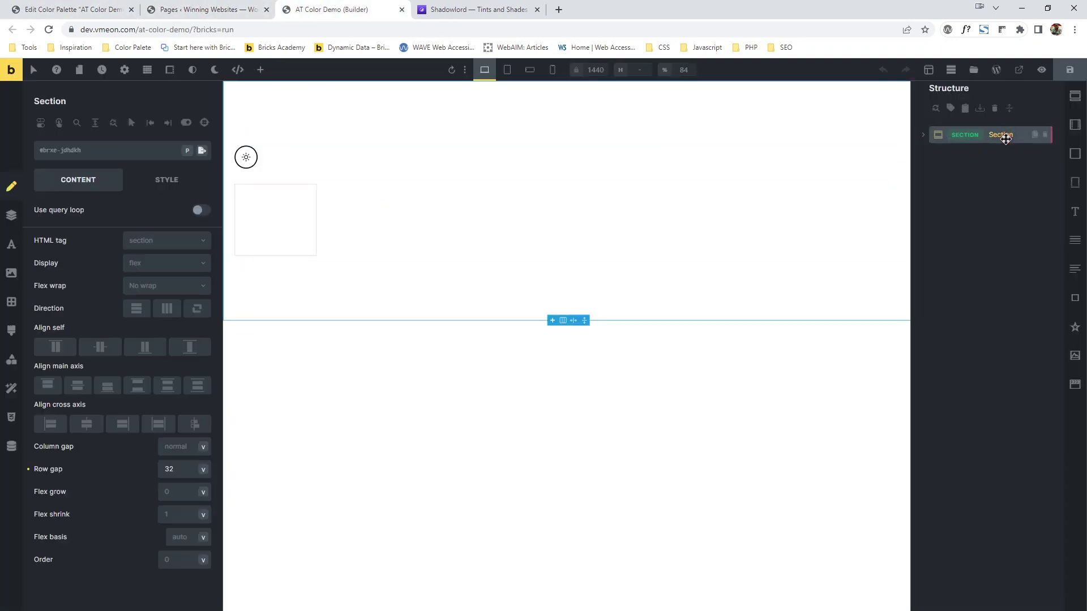
left_click(1010, 110)
left_click(1001, 155)
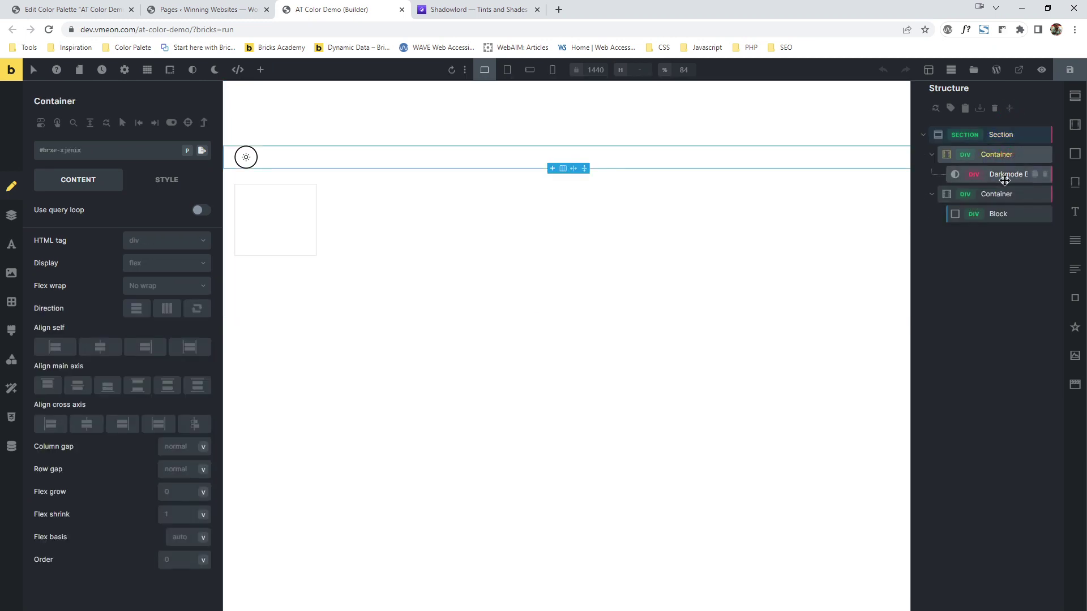
left_click(1004, 175)
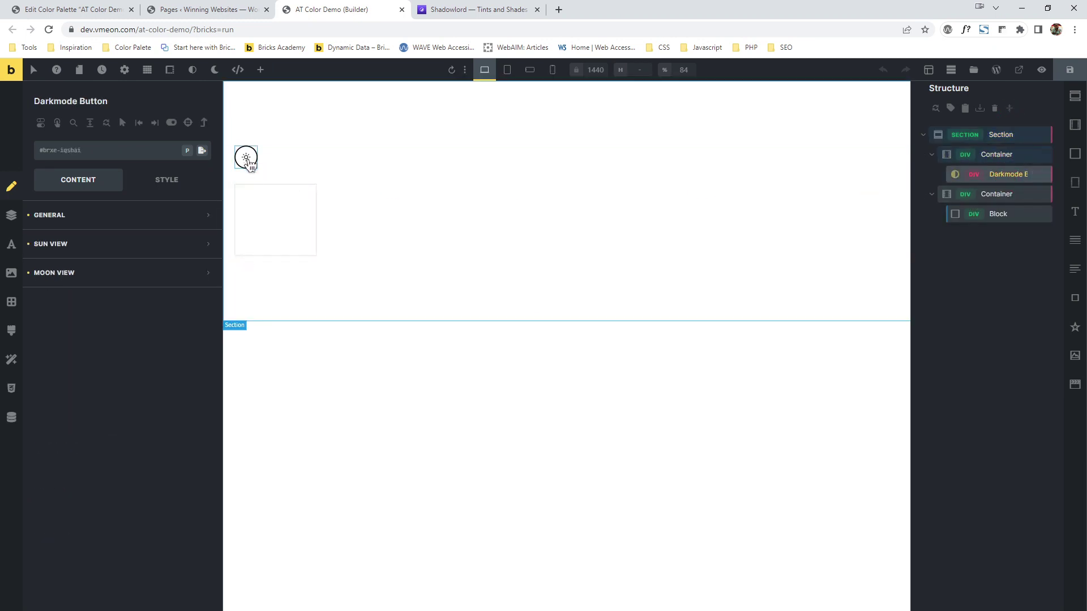
left_click(261, 69)
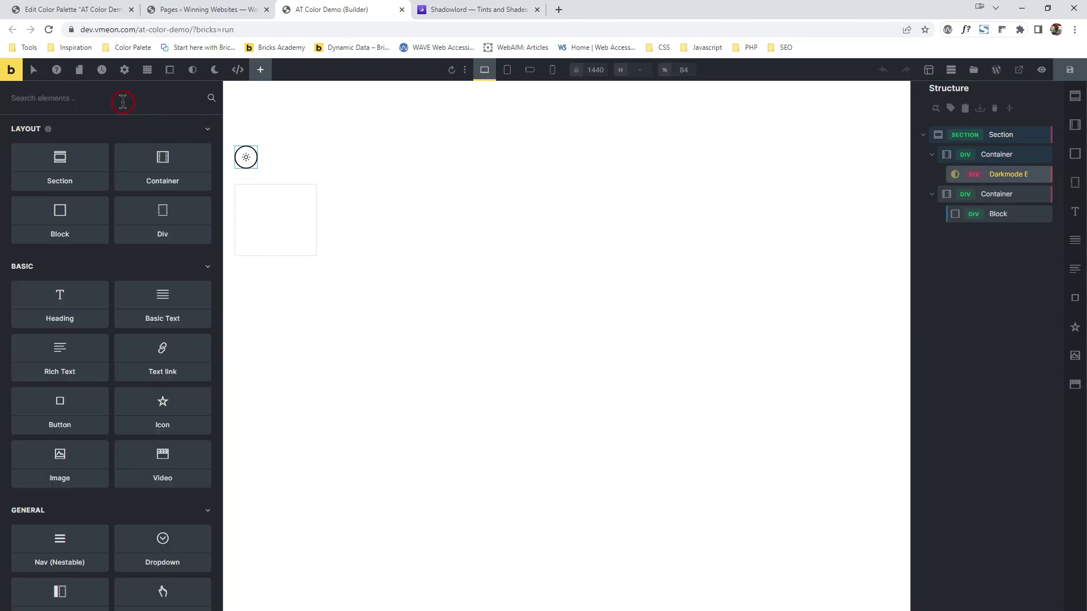
type("but")
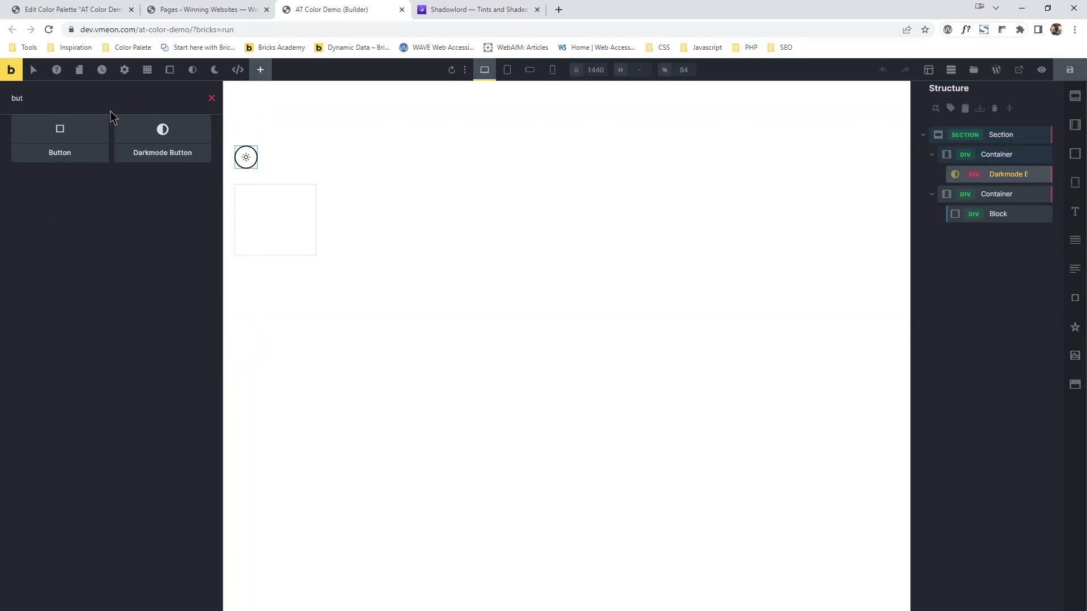
Examine the grid settings of the second container and the block inside it
left_click(1001, 196)
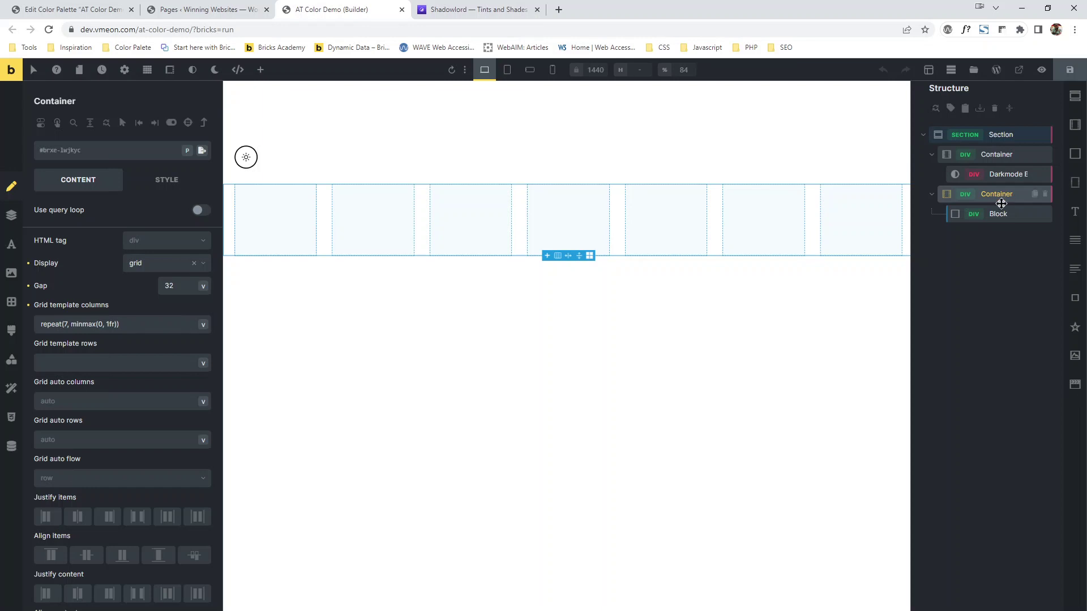
left_click(998, 218)
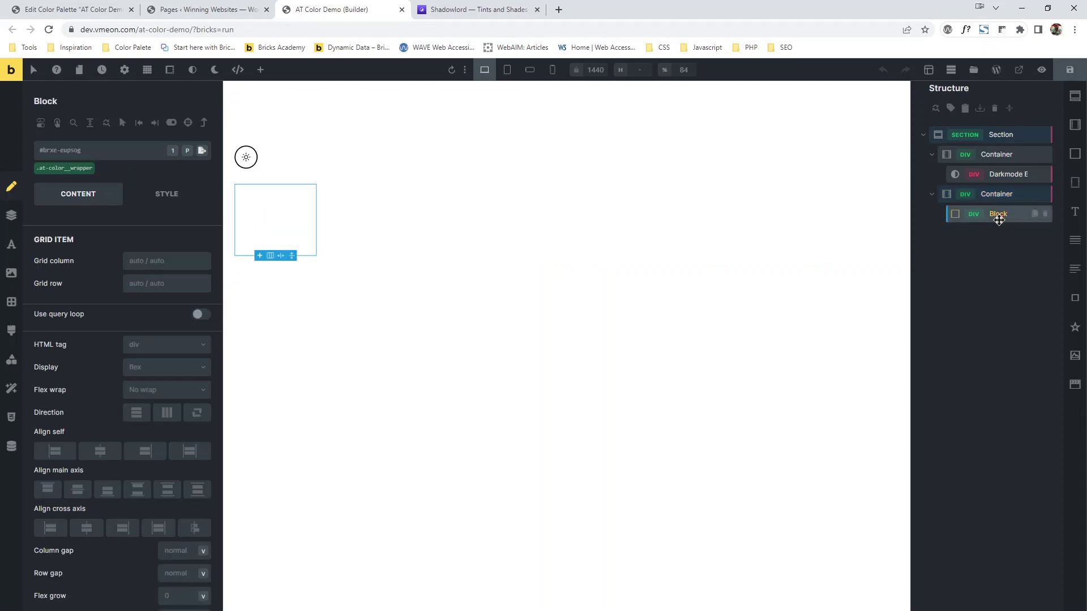
left_click(997, 194)
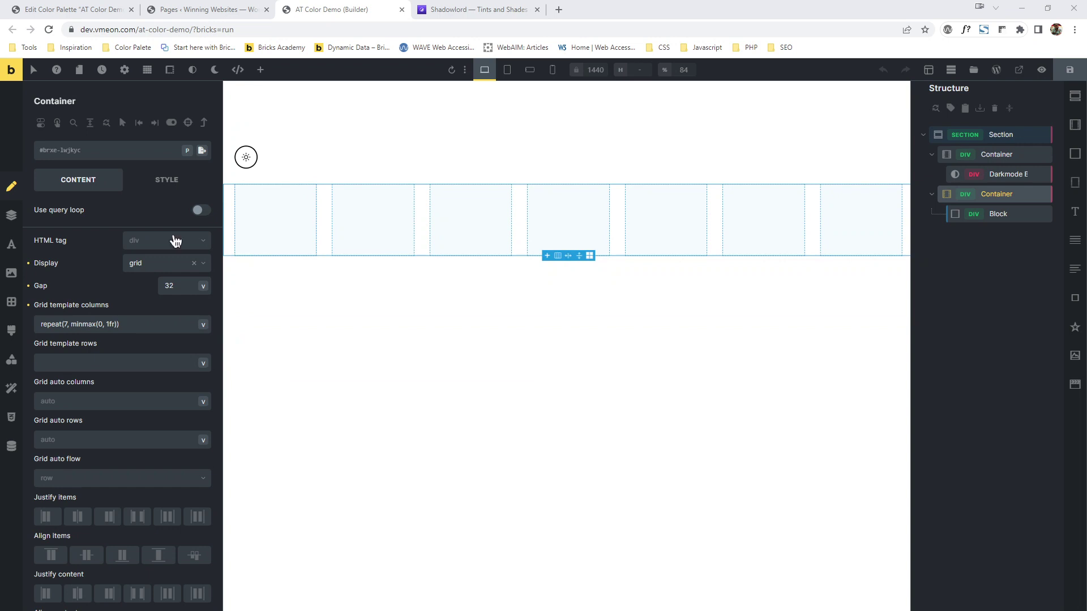
Add a Basic Text element inside the grid's block and remove the spaces from its placeholder text
left_click(287, 223)
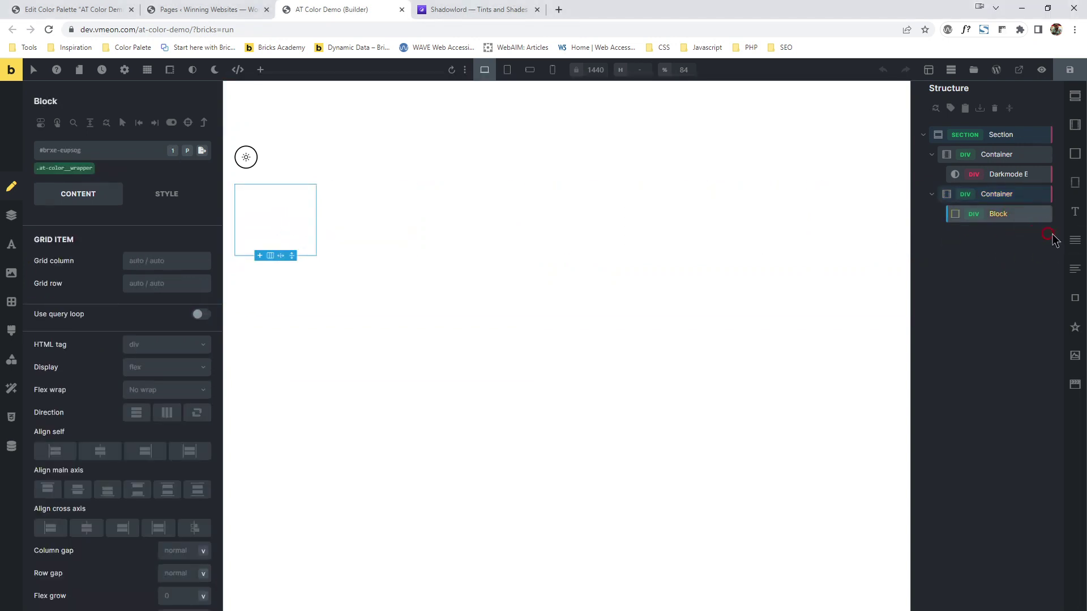
left_click(1075, 239)
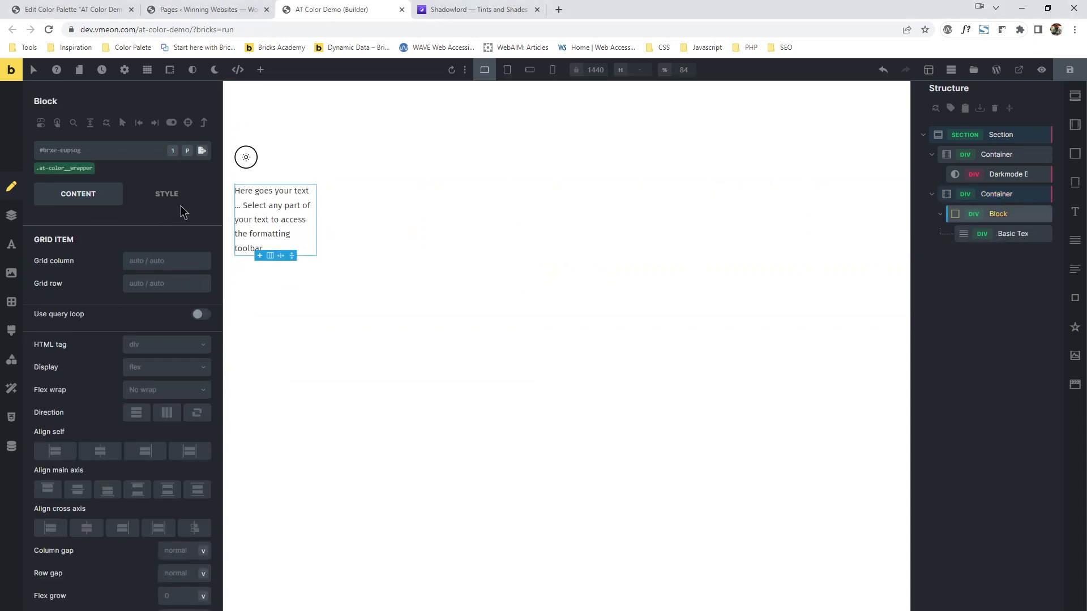
left_click(267, 204)
triple_click(266, 203)
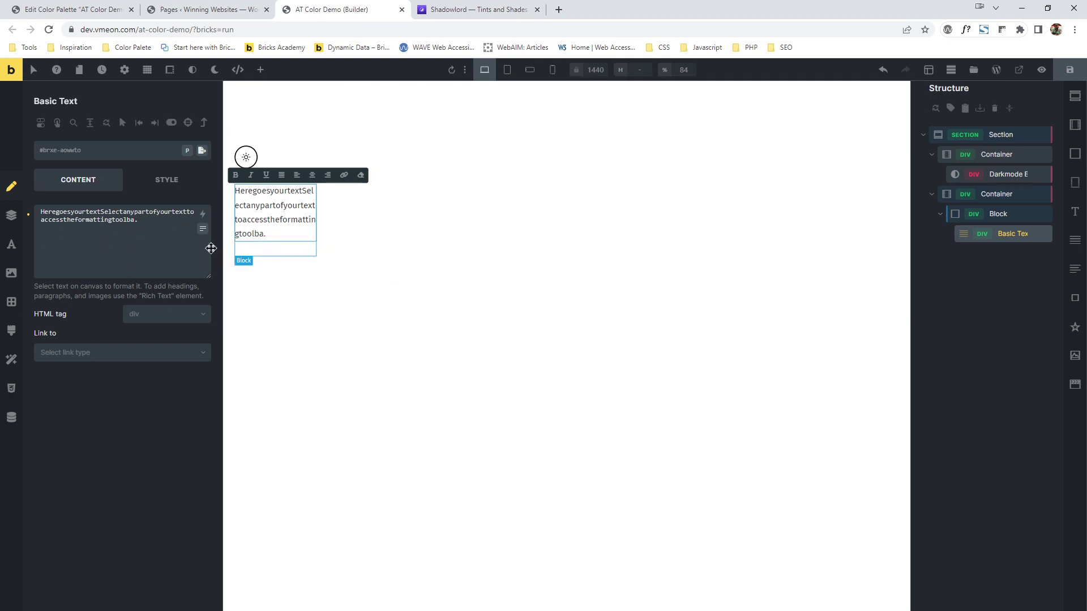
left_click(1010, 221)
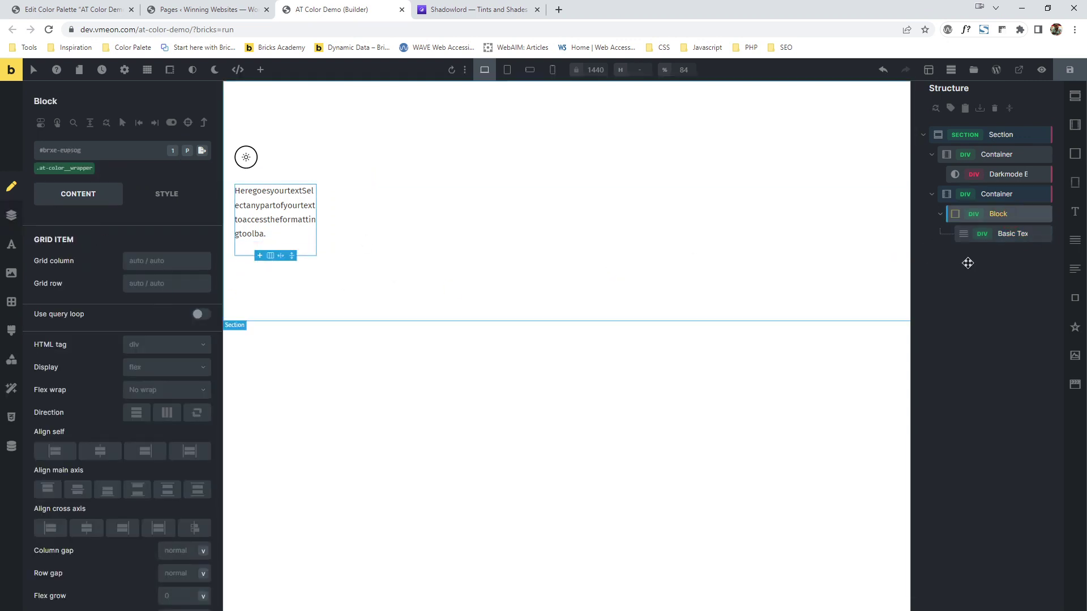
Set the second container's grid template columns to repeat(7, 1fr)
left_click(999, 194)
left_click_drag(72, 325, 115, 324)
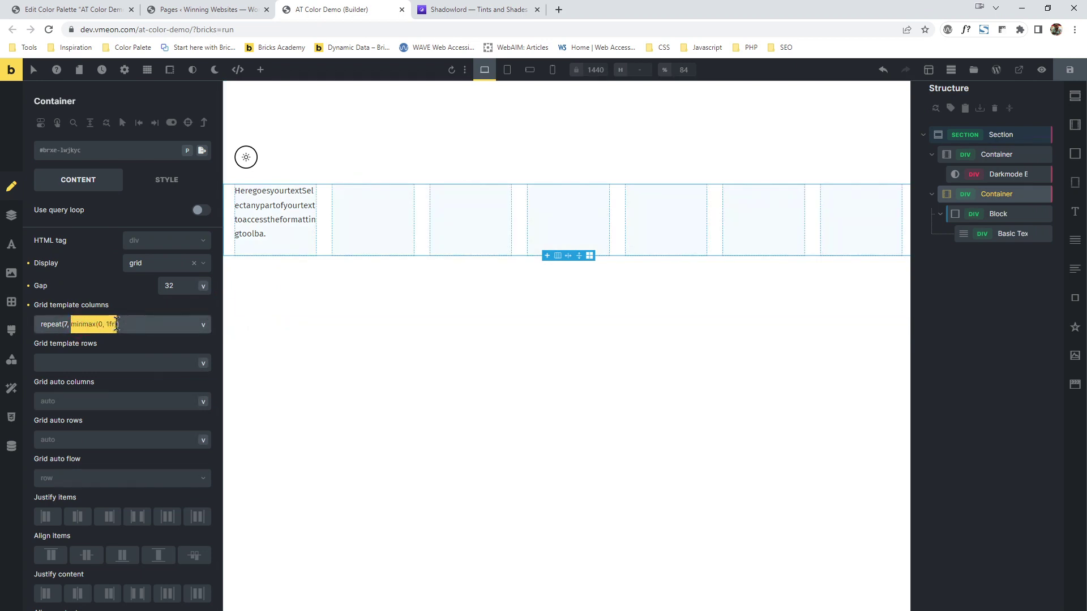
key("BackSpace")
type("1fr")
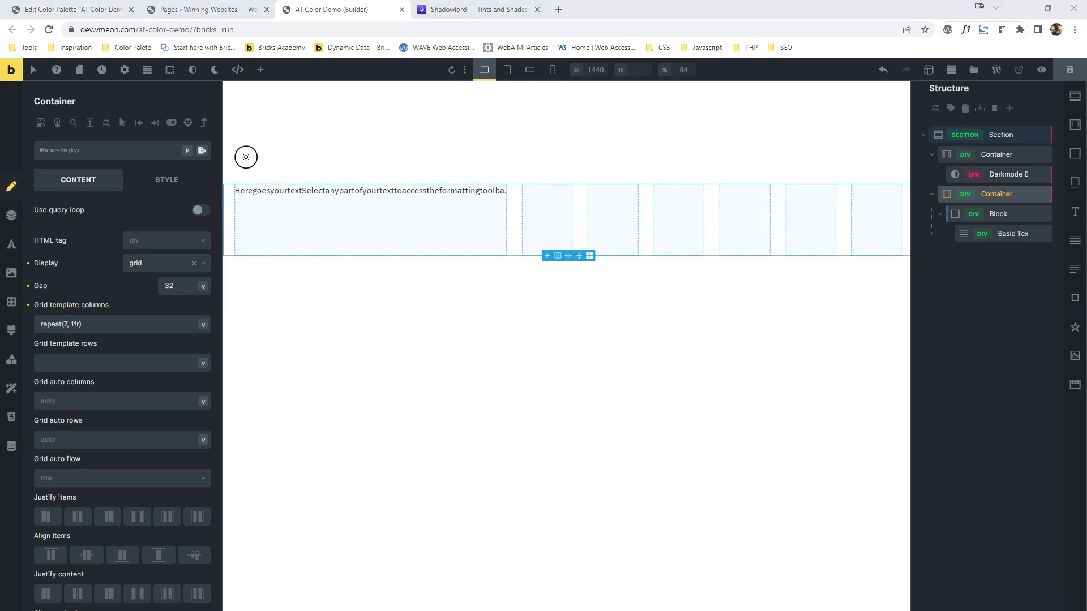
Undo the grid template columns change and delete the Basic Text element from the block
left_click(121, 323)
key("ctrl+z")
key("ctrl+z")
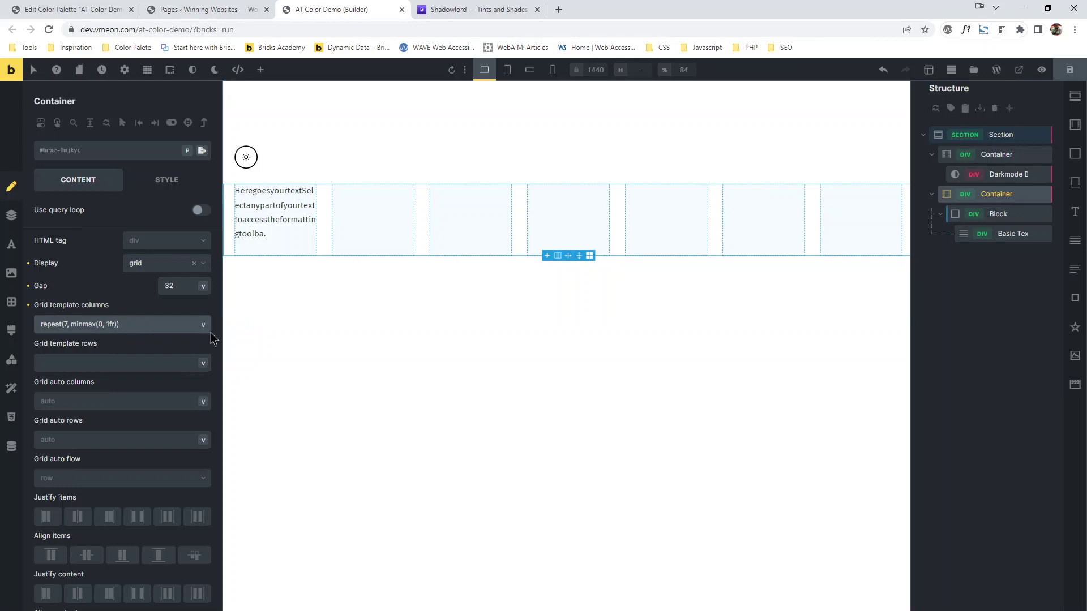
left_click(1046, 235)
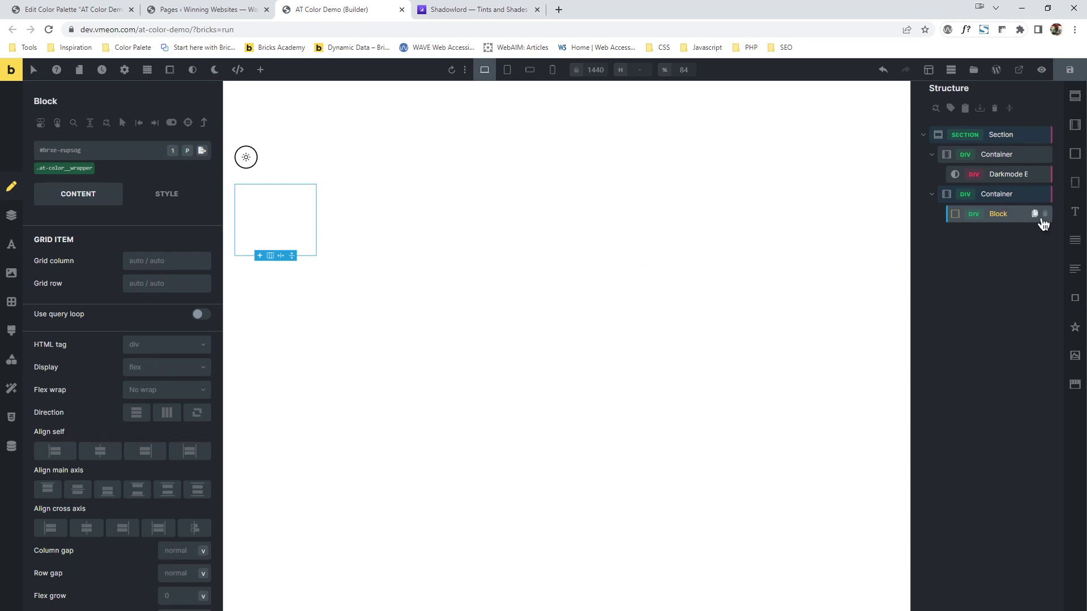
Duplicate the empty block inside the grid container until it holds a row of six blocks
left_click(1034, 213)
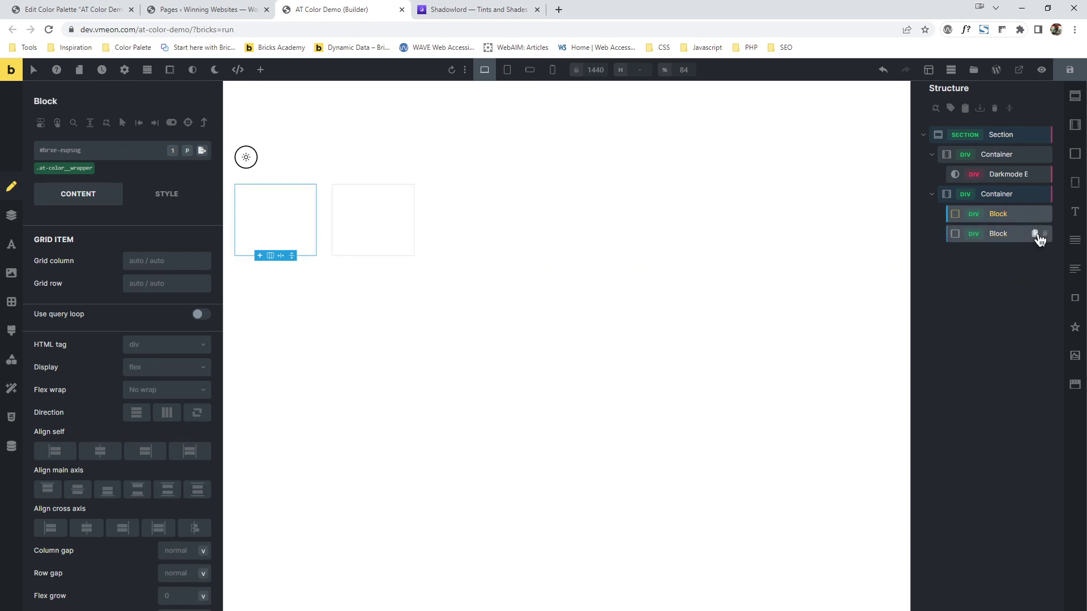
left_click(1035, 234)
left_click(1034, 254)
left_click(1034, 273)
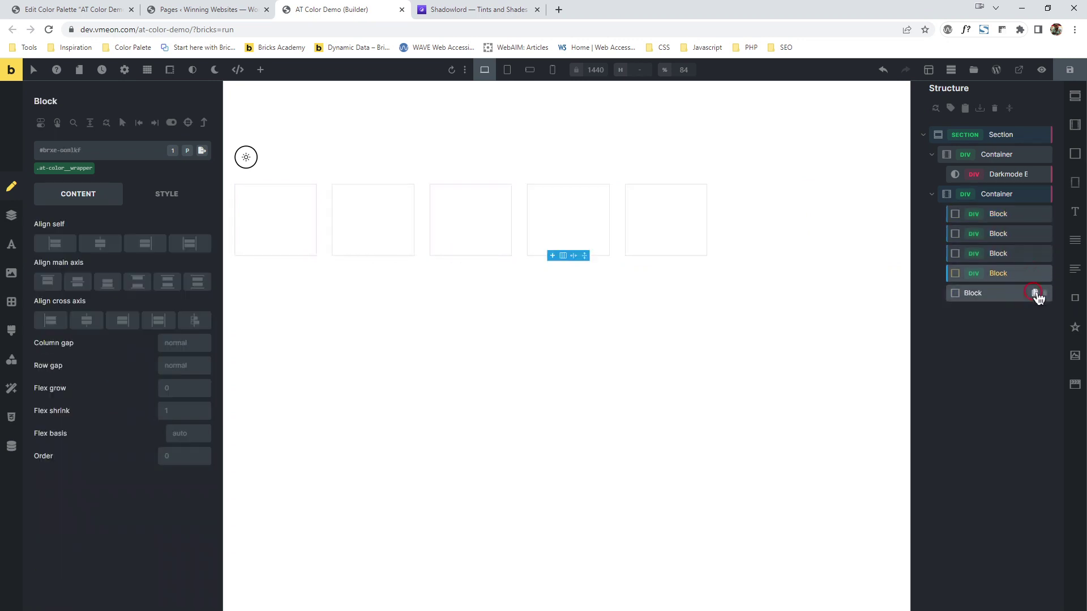
left_click(1034, 294)
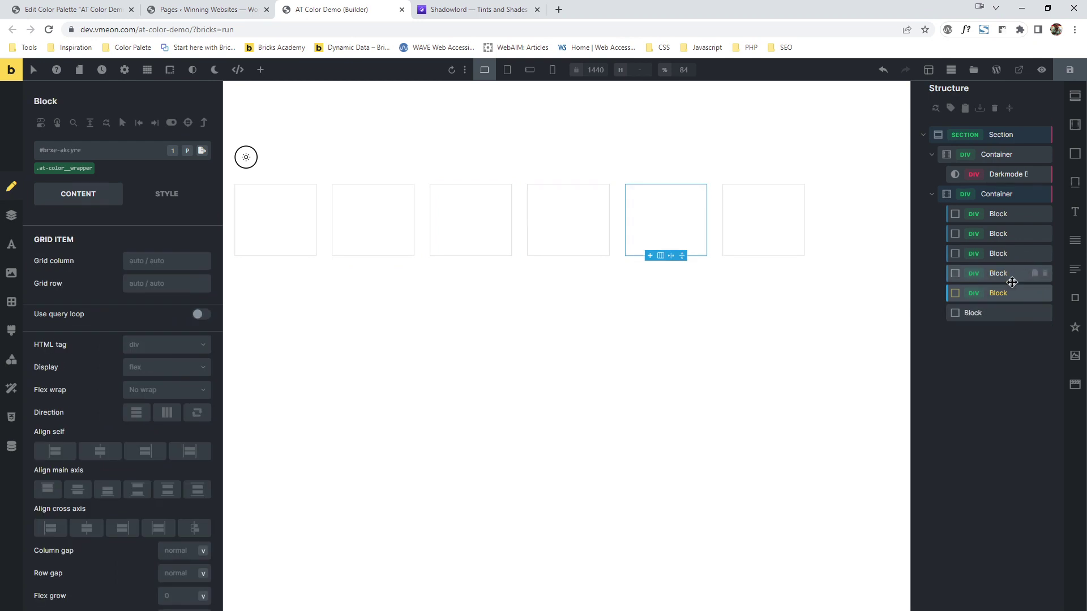
left_click(1037, 314)
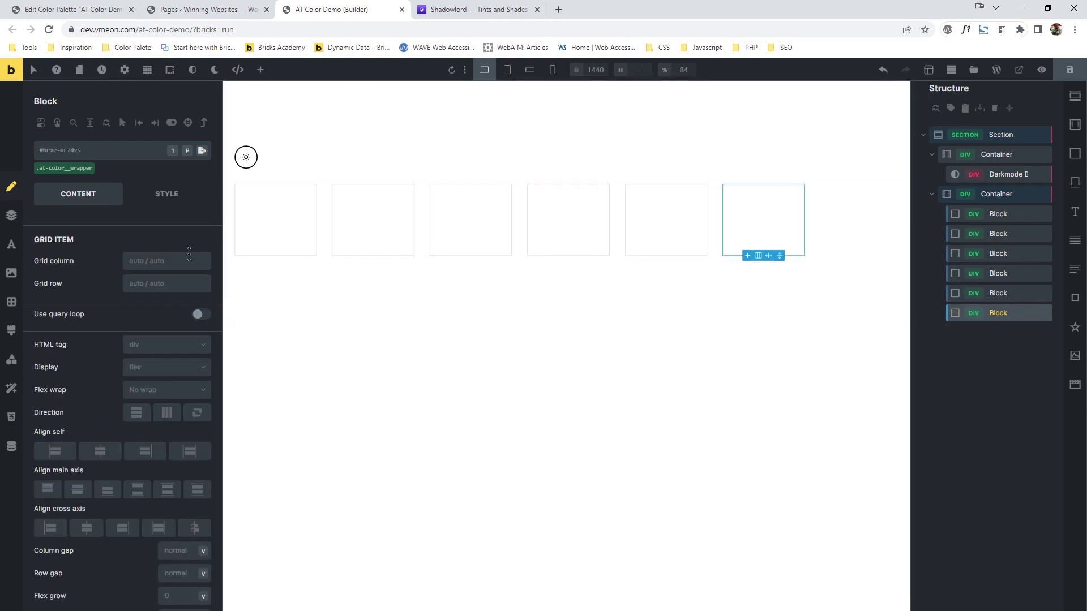
Set the first block's background color to the dark blue base color of the AT Color Demo palette
left_click(996, 213)
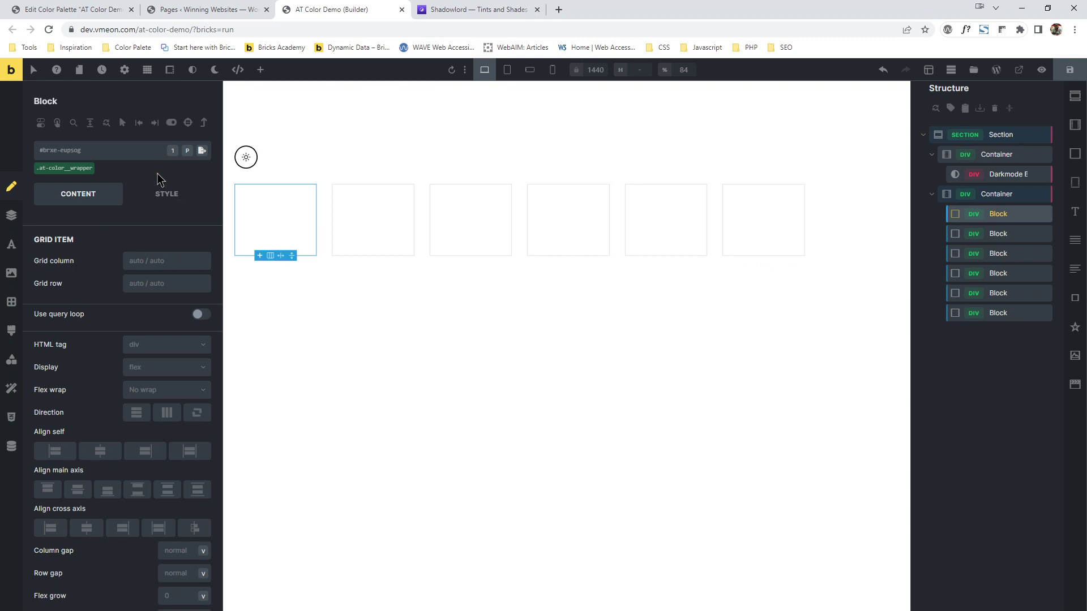
left_click(11, 273)
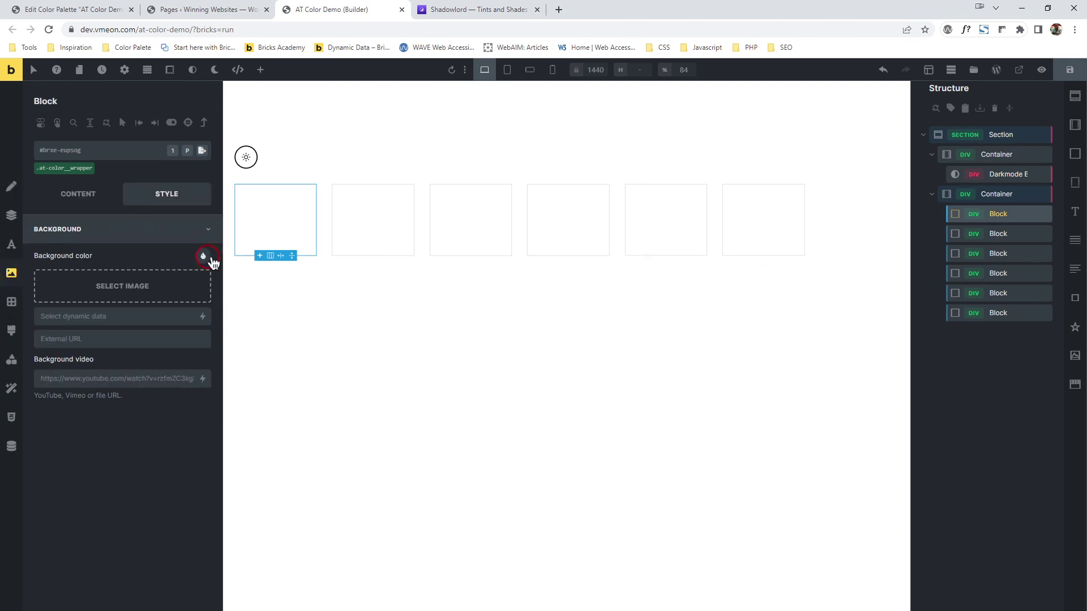
left_click(210, 258)
left_click(53, 325)
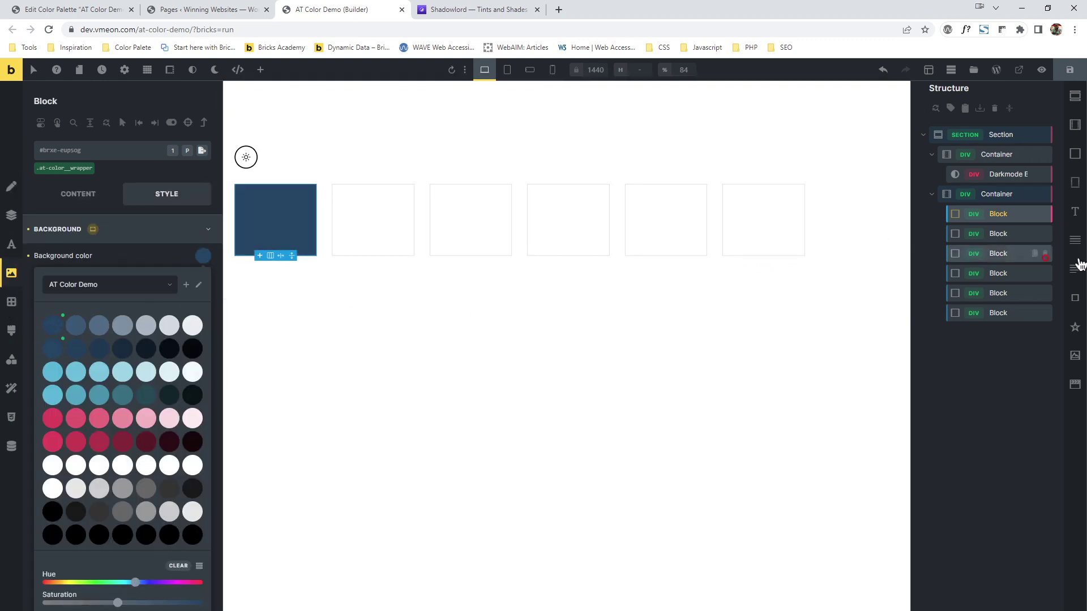
Set the second block's background color to the first lighter tint of the palette's dark blue
left_click(1013, 234)
left_click(203, 256)
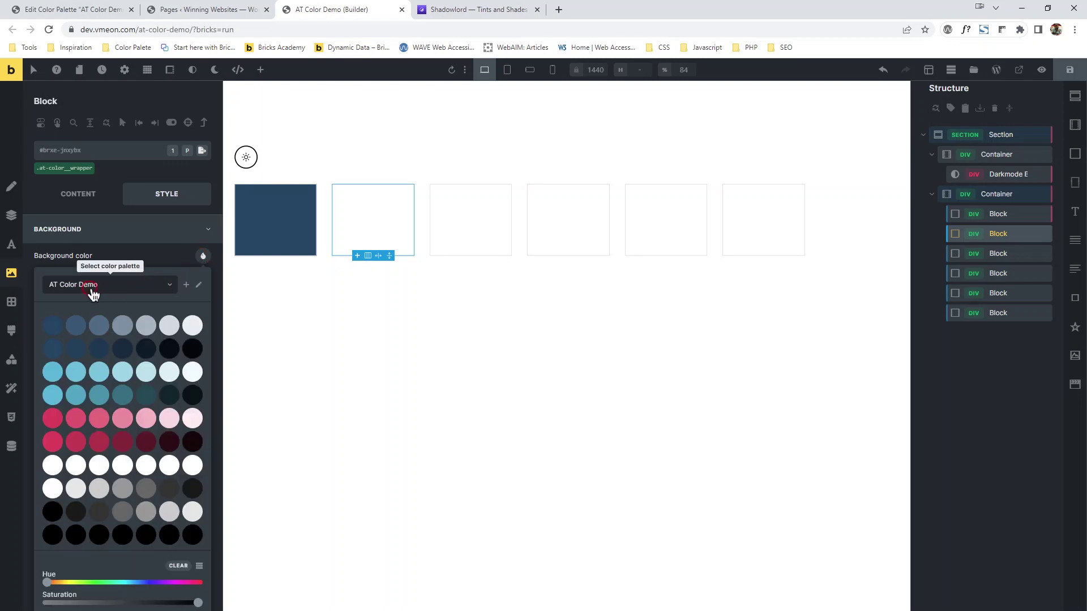
left_click(78, 326)
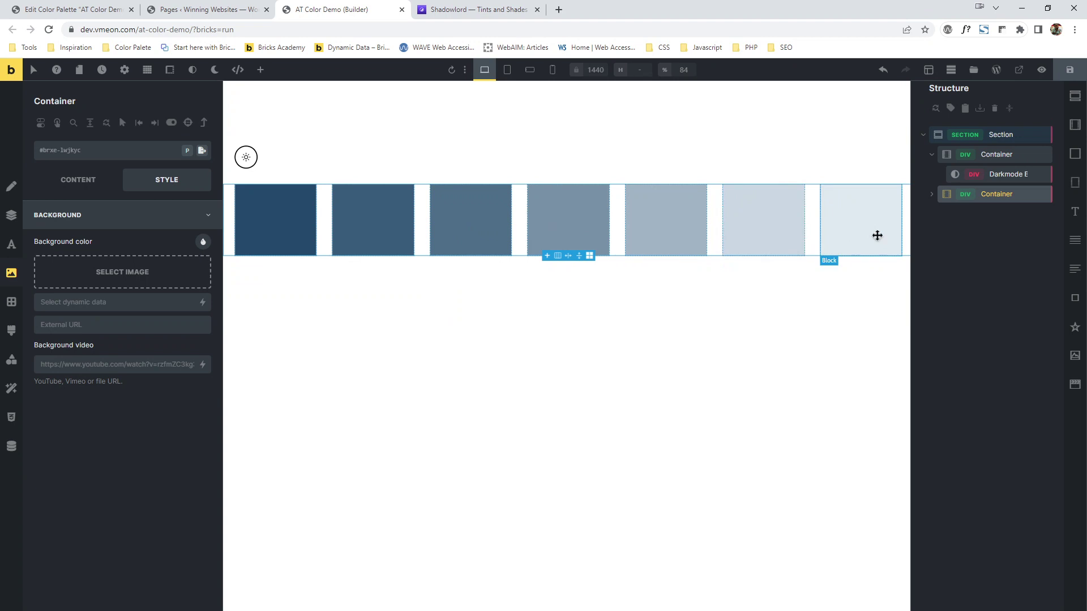
Duplicate the container of blue tints and open the background color palette for the copy's first block
left_click(1034, 194)
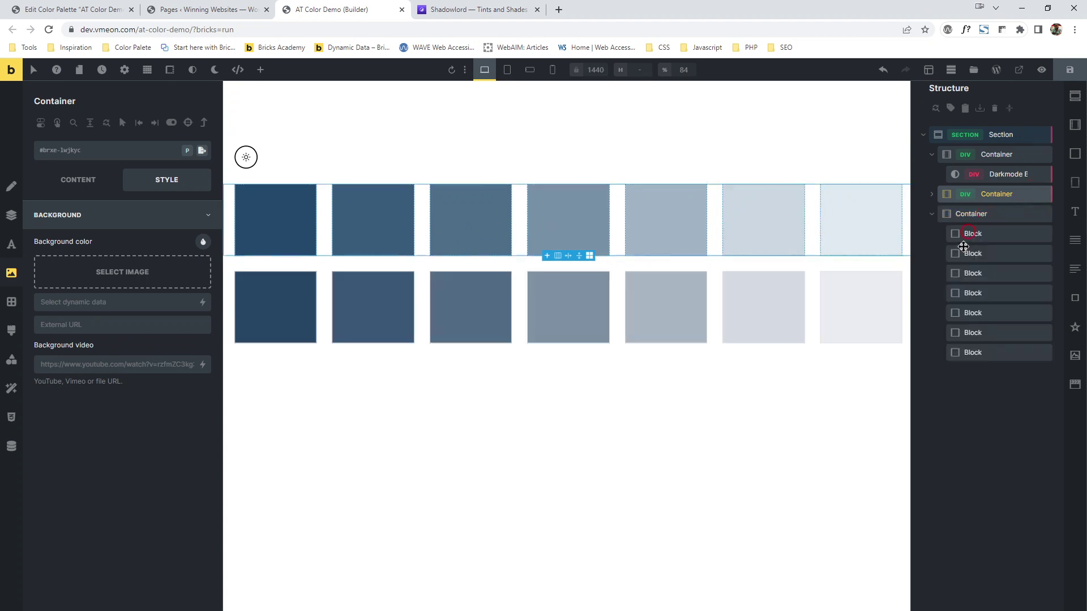
left_click(996, 234)
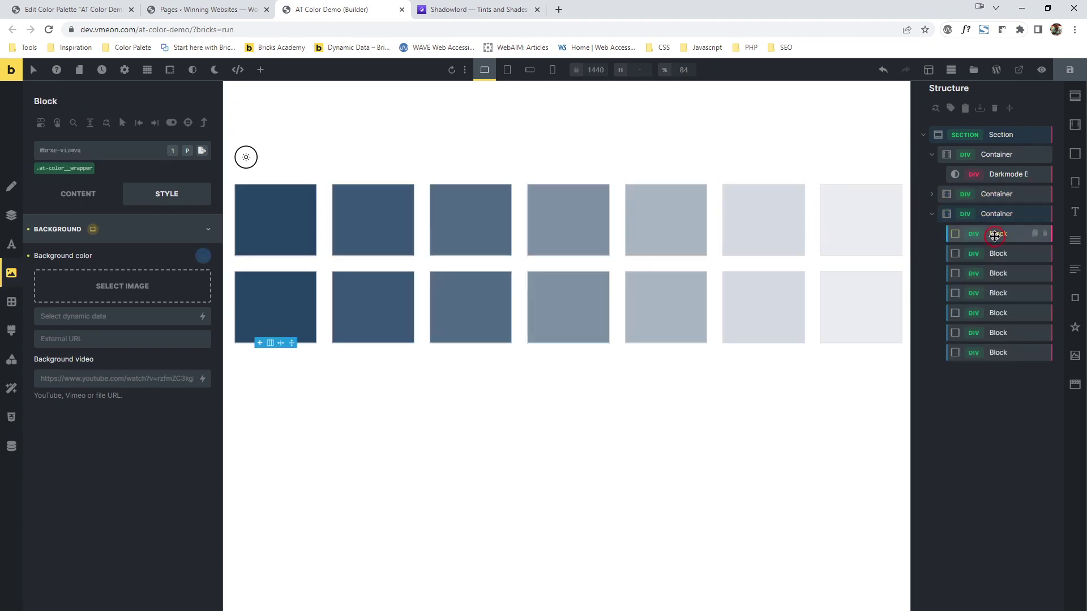
left_click(203, 255)
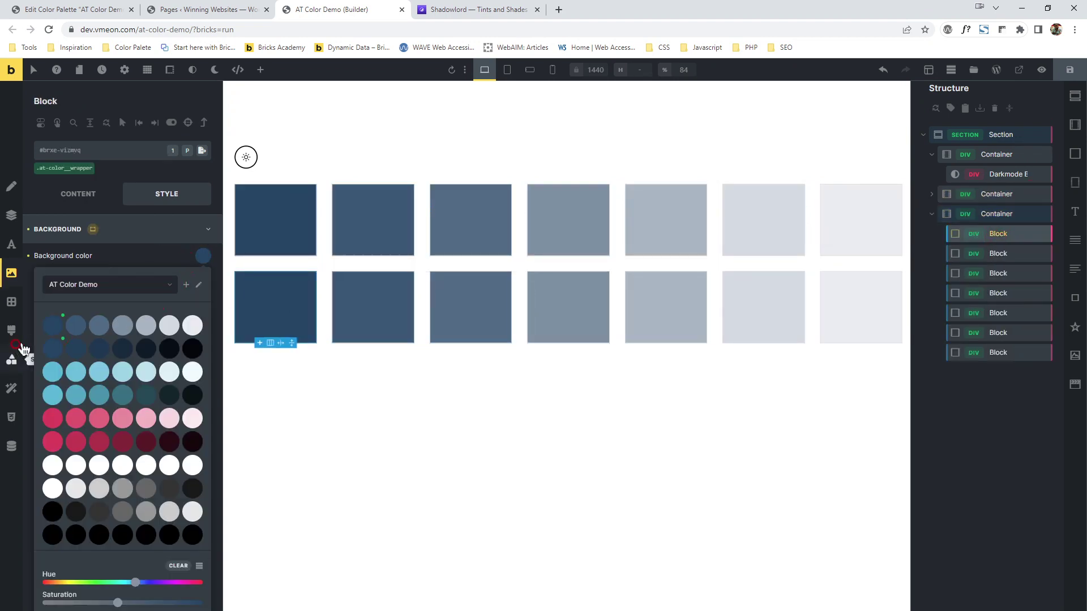
Set the background color of the second block in the duplicated row to var(--primary-d-1)
left_click(998, 253)
left_click(203, 255)
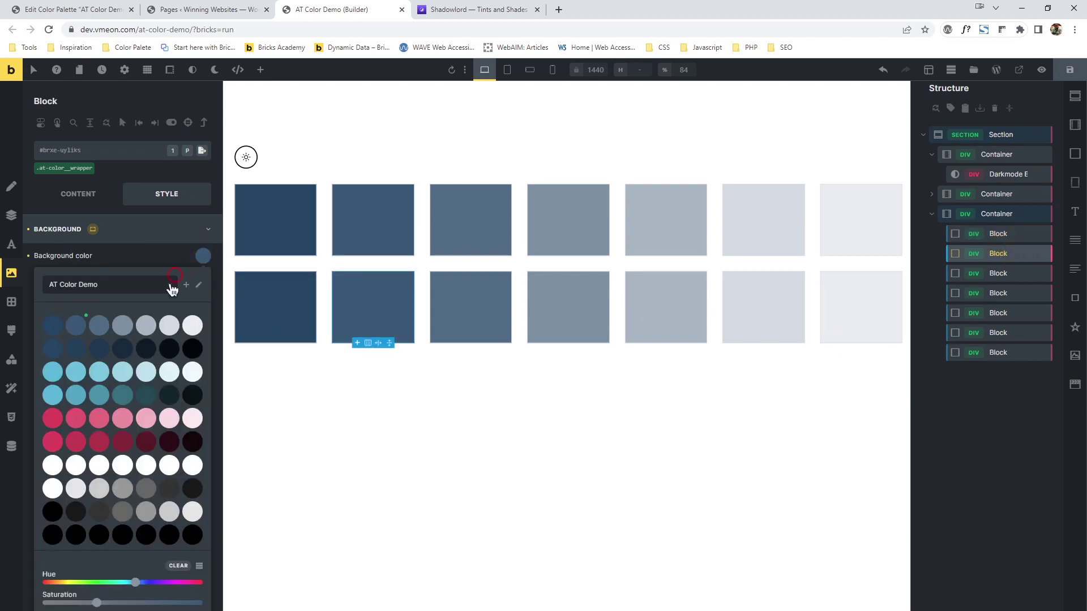
left_click(76, 349)
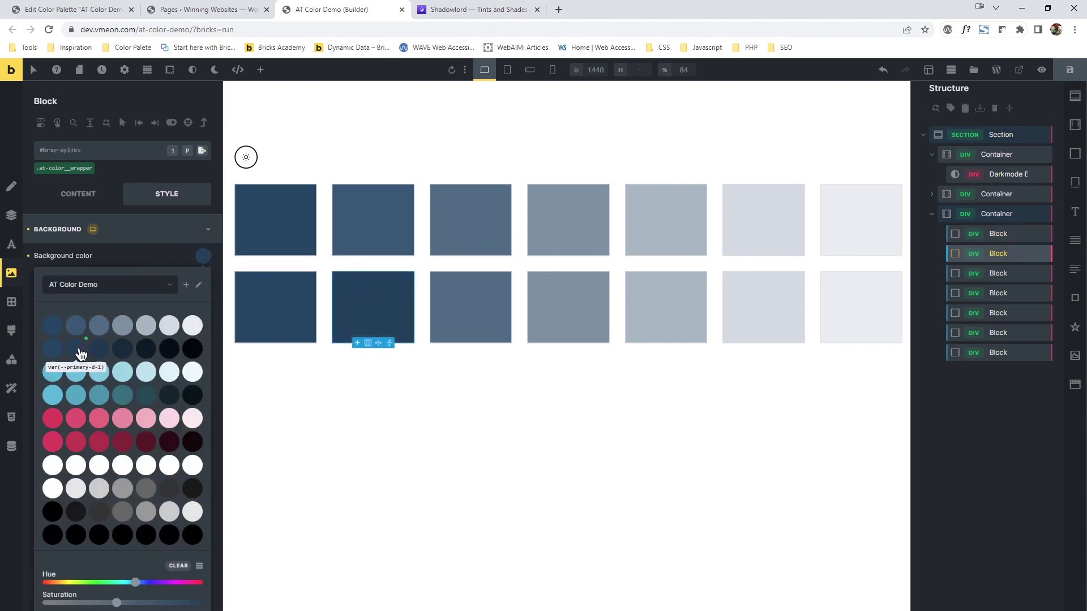
Set the background color of the duplicated row's third block to the second darker shade of the dark blue
left_click(998, 274)
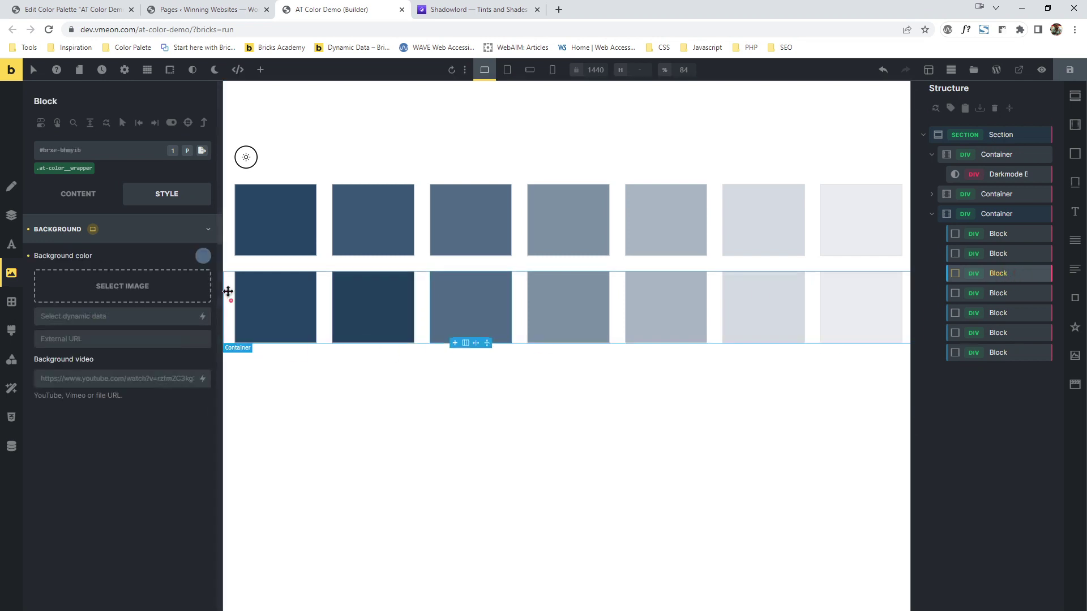
left_click(203, 257)
left_click(99, 349)
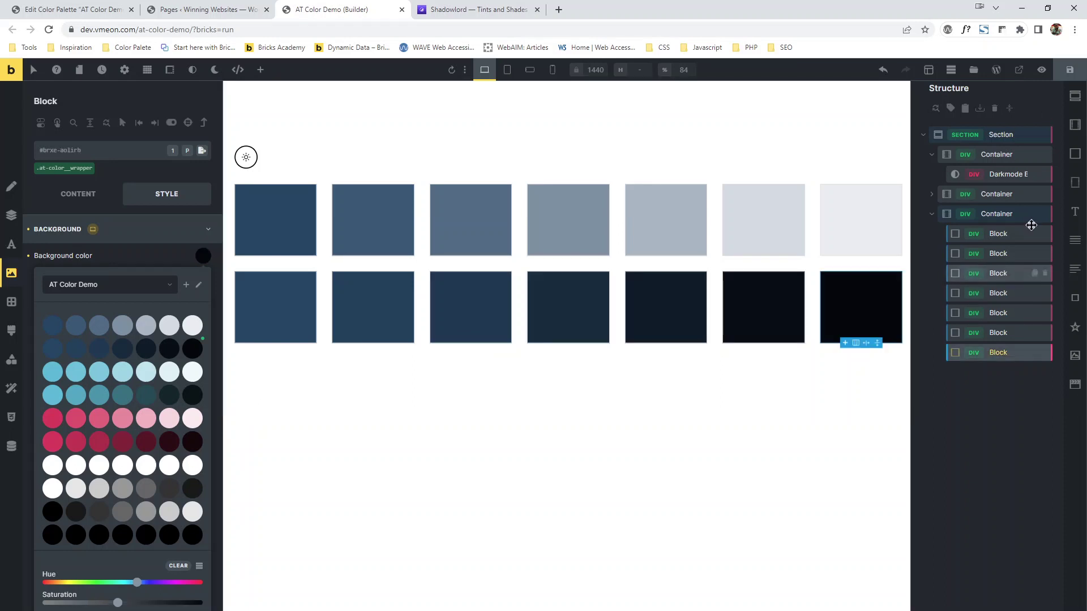
Save the AT Color Demo page and test its dark mode toggle in the front-end preview
left_click(1072, 74)
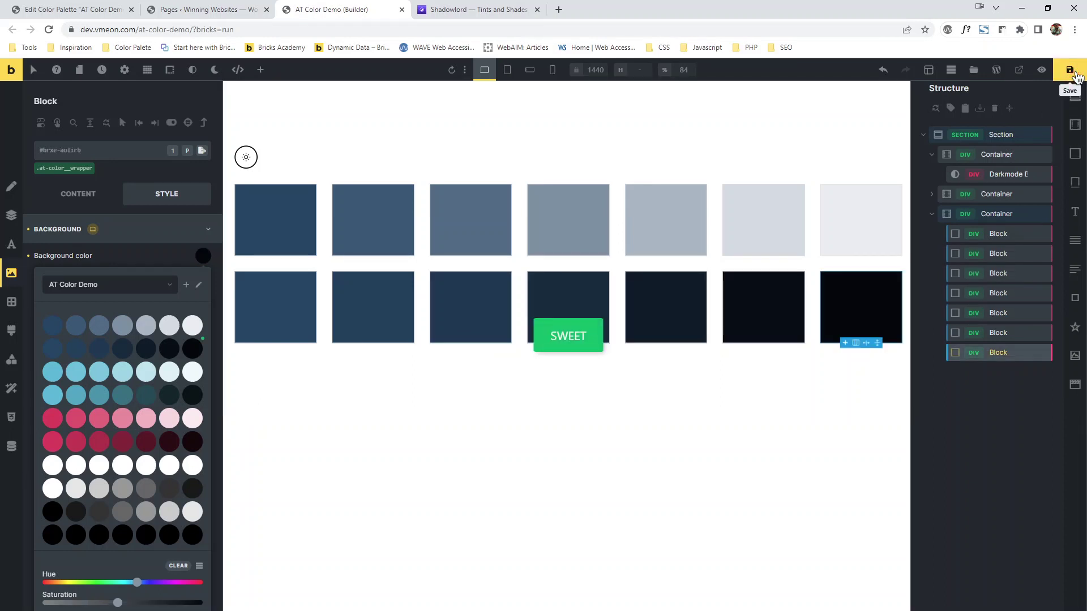
left_click(1019, 72)
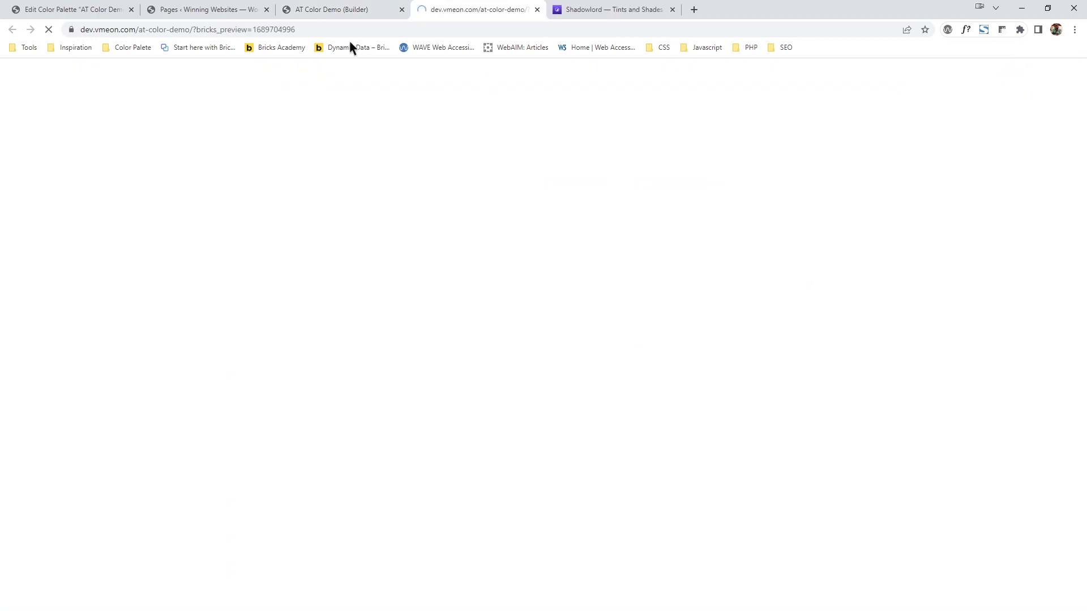
left_click(342, 11)
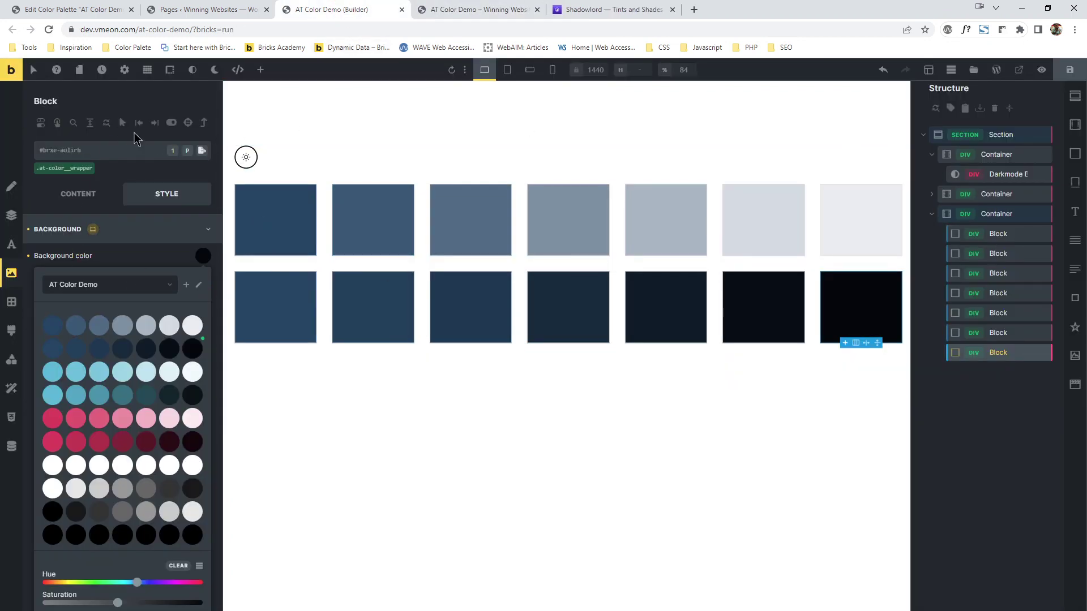
left_click(465, 8)
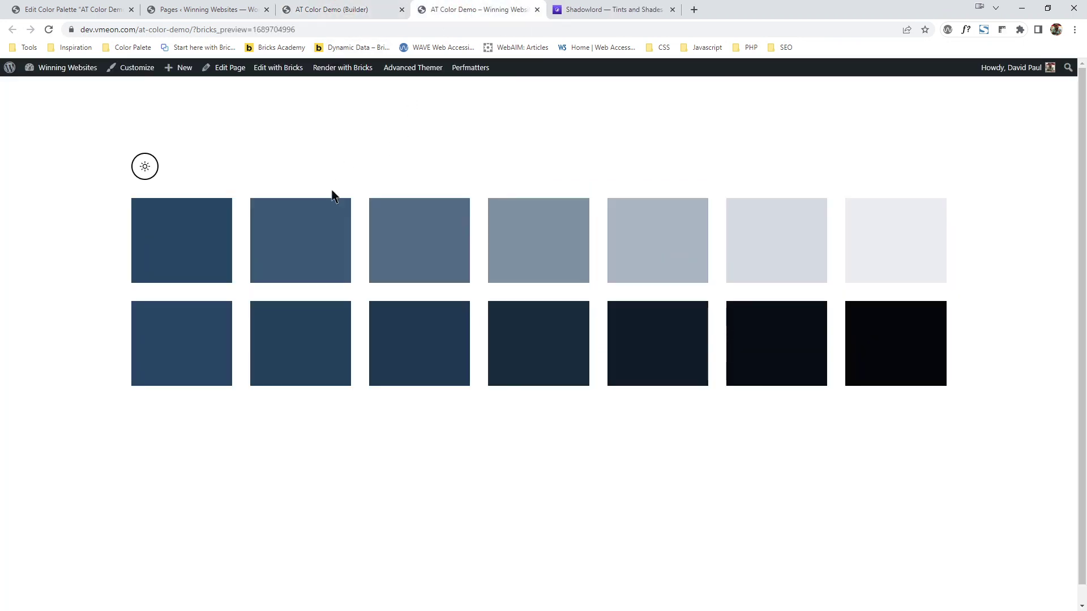
left_click(146, 168)
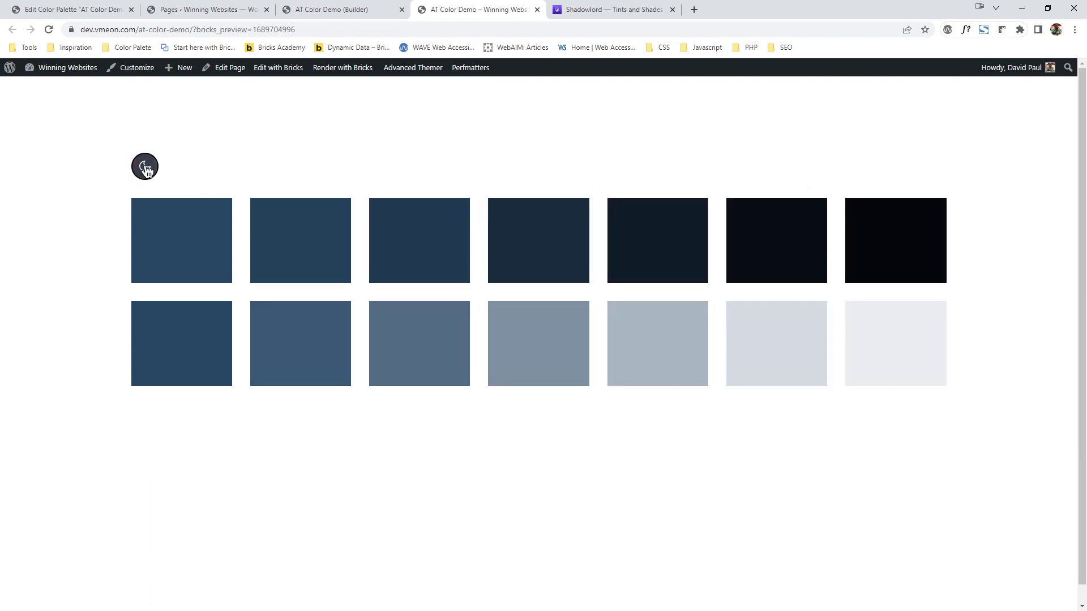
left_click(144, 167)
Inspect the second tint block in the first row and open the page source at the :root color variables
right_click(290, 241)
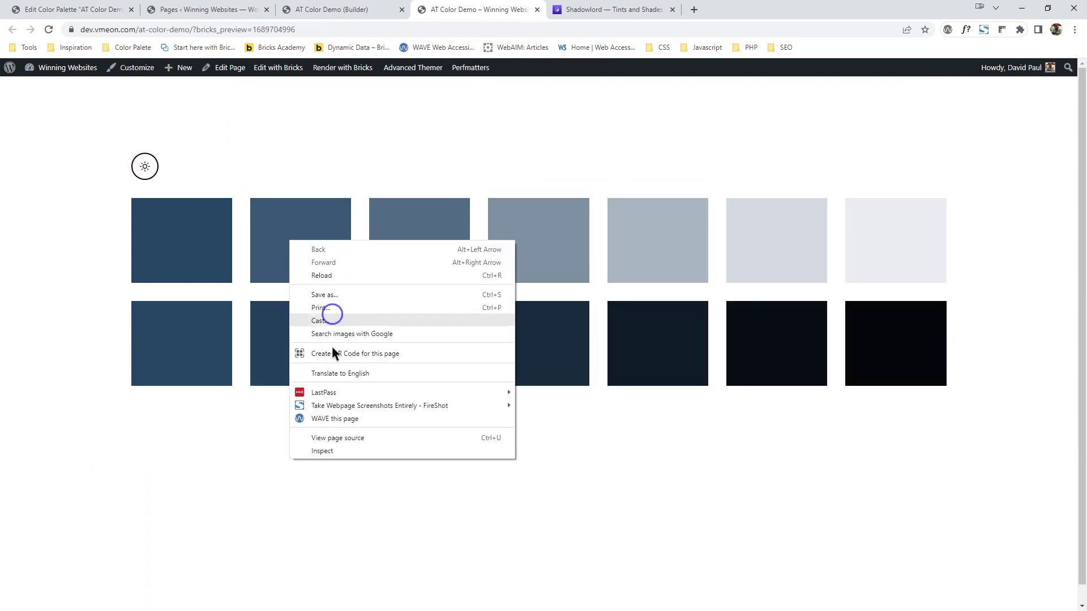
left_click(332, 453)
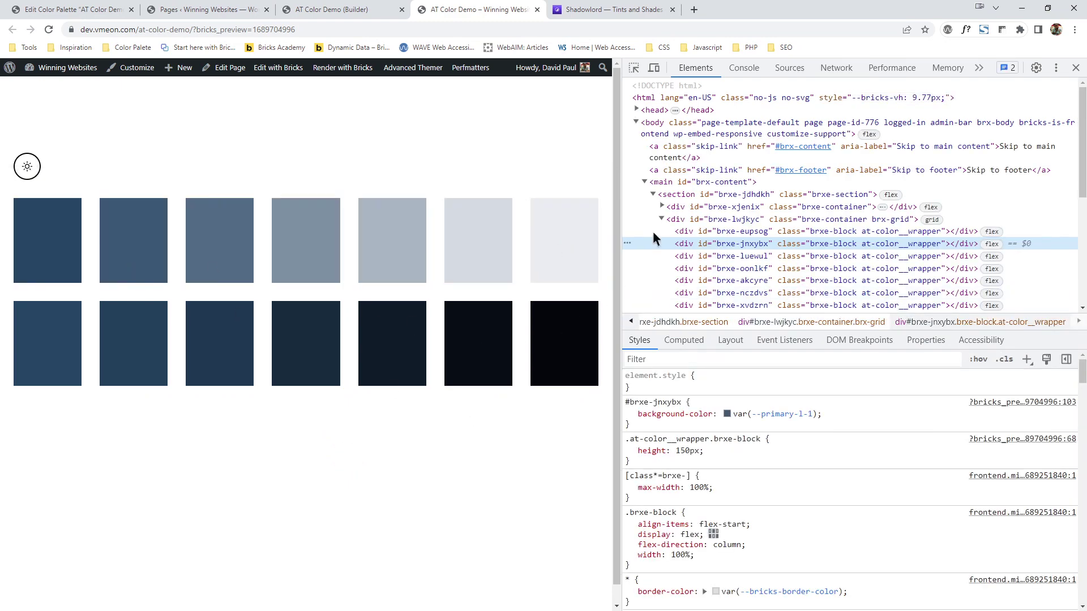
scroll(654, 238, "down", 5)
scroll(755, 402, "down", 10)
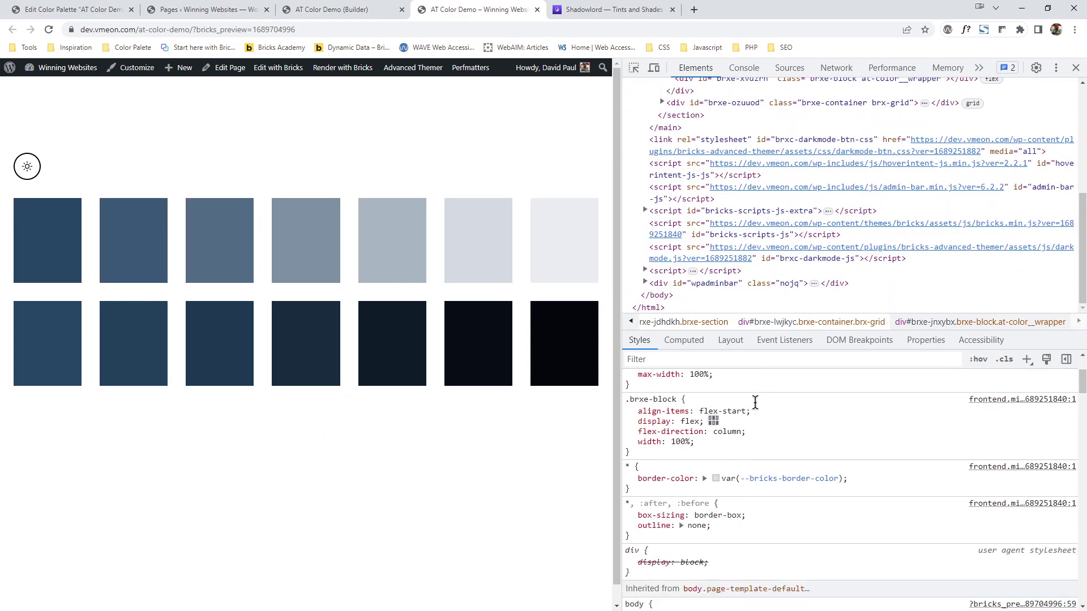
scroll(756, 403, "down", 10)
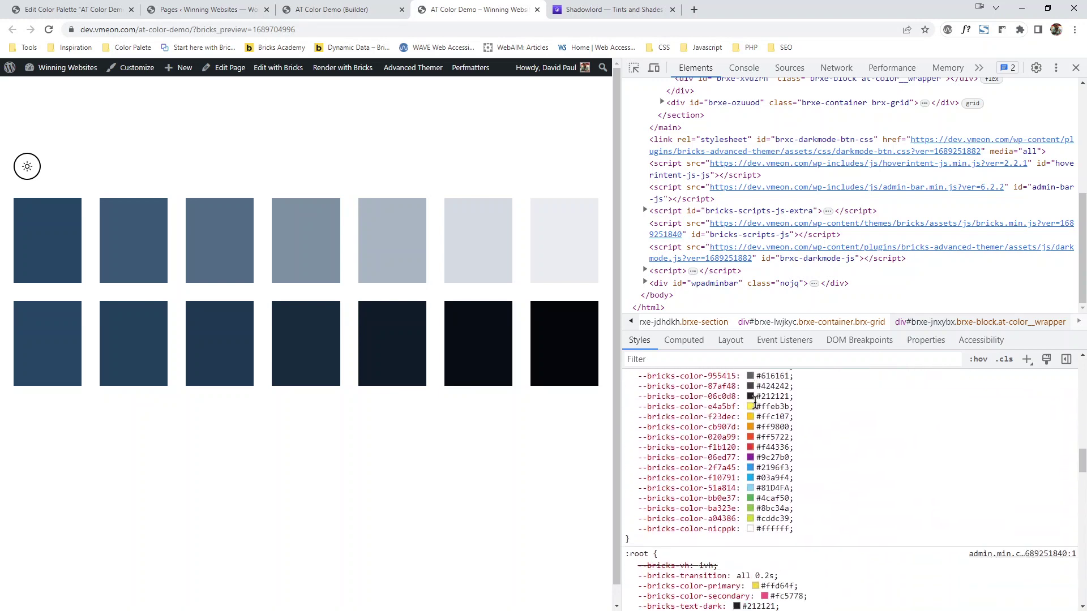
scroll(755, 405, "down", 10)
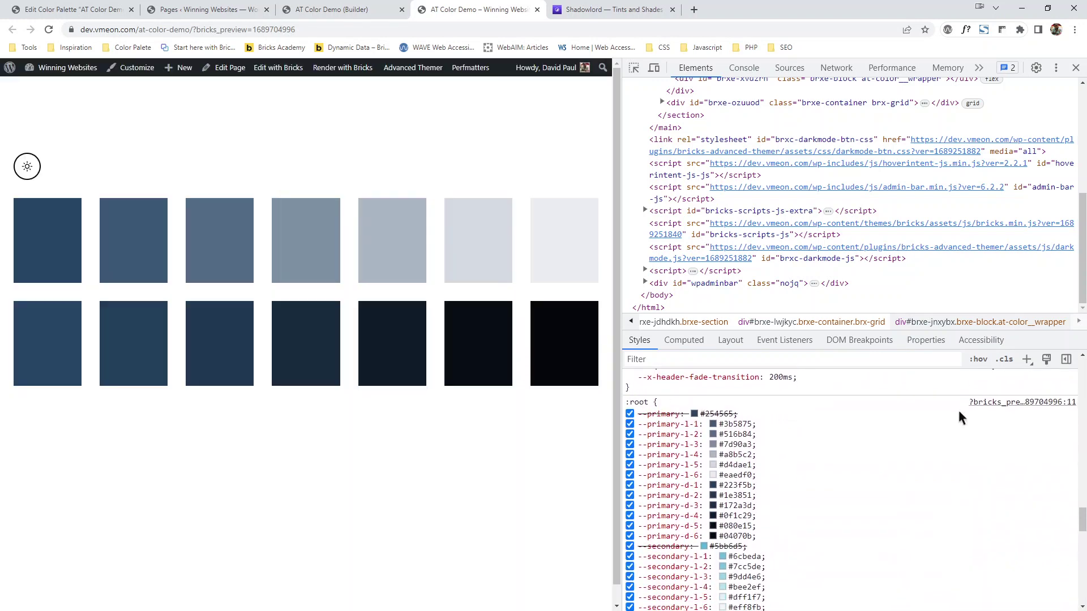
left_click(1022, 402)
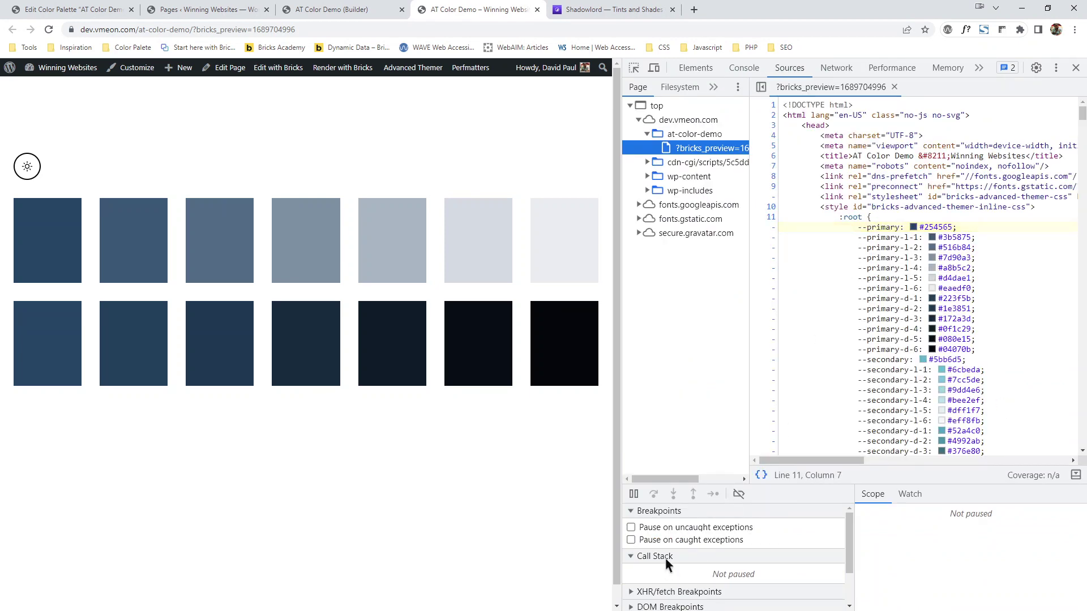
Copy the page source from :root through --black-d-6 into an untitled Visual Studio Code file
left_click(840, 220)
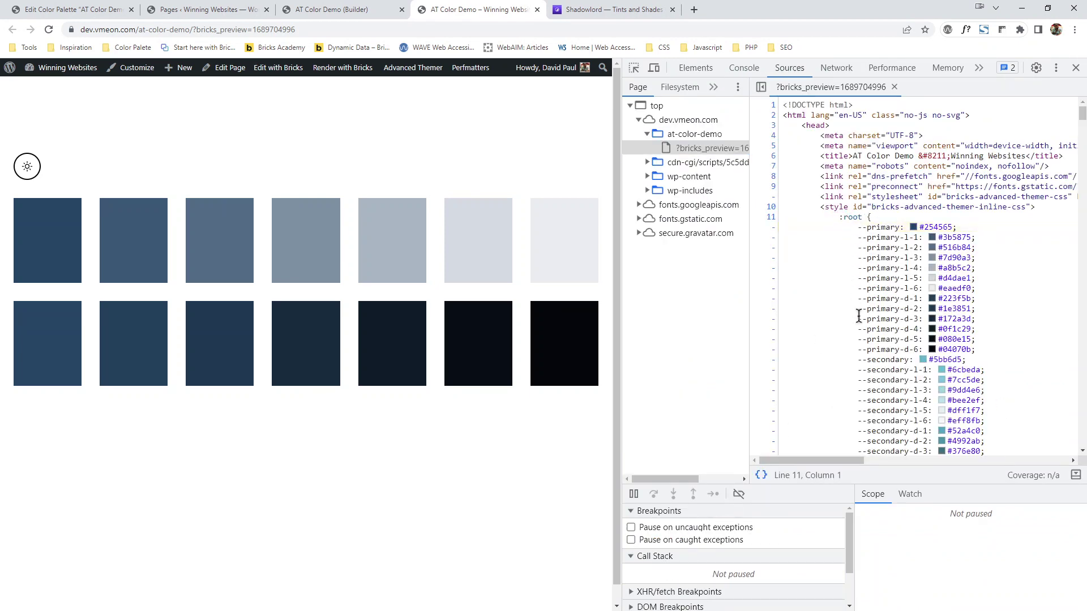
scroll(859, 315, "down", 10)
scroll(859, 316, "down", 5)
scroll(970, 169, "up", 2)
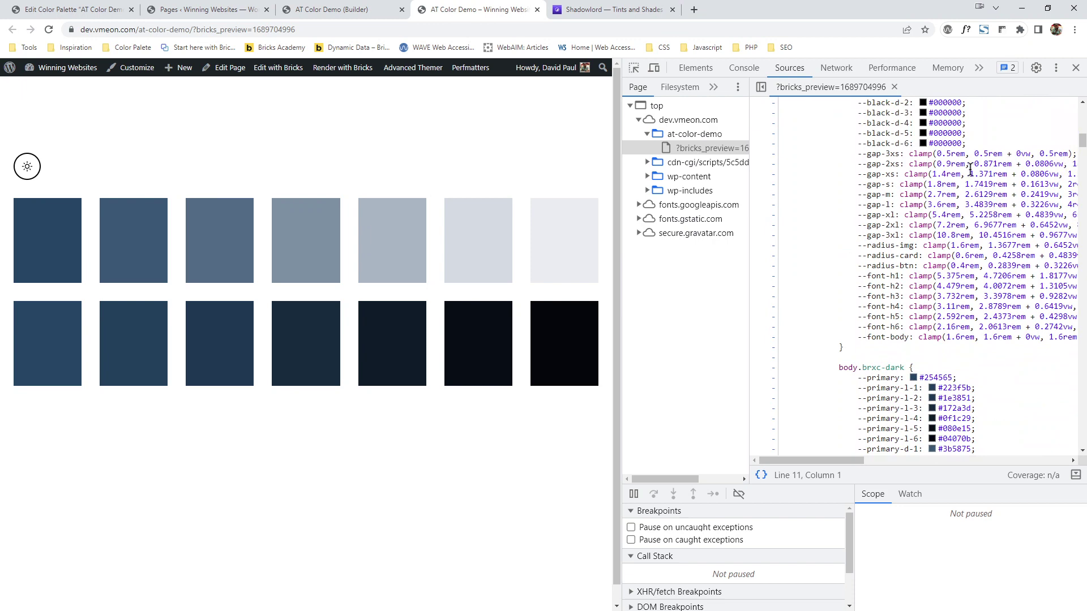
left_click(977, 146, "shift")
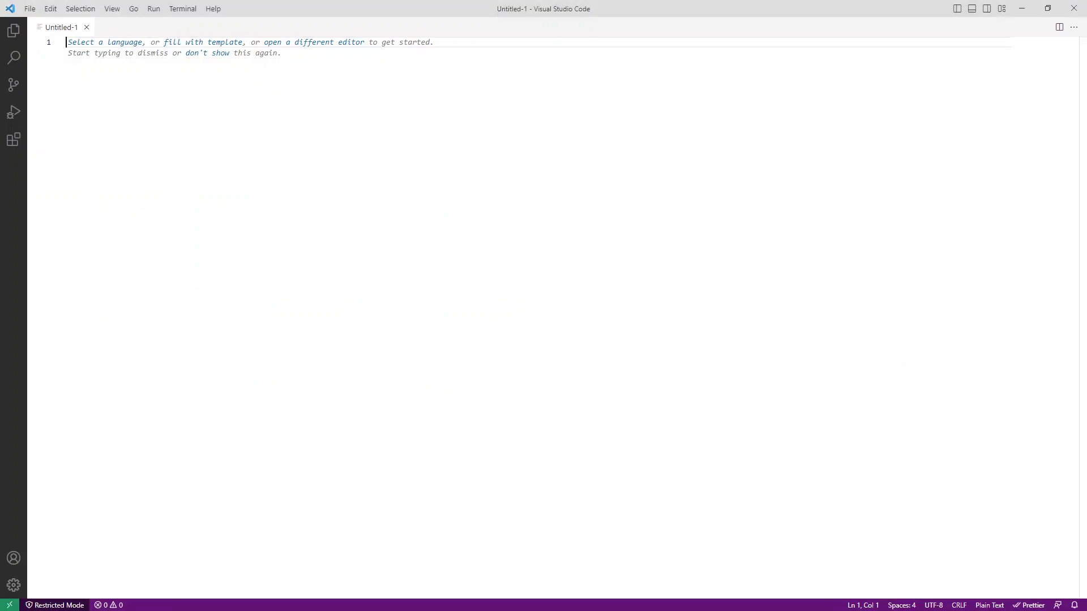
left_click(383, 187)
key("ctrl+v")
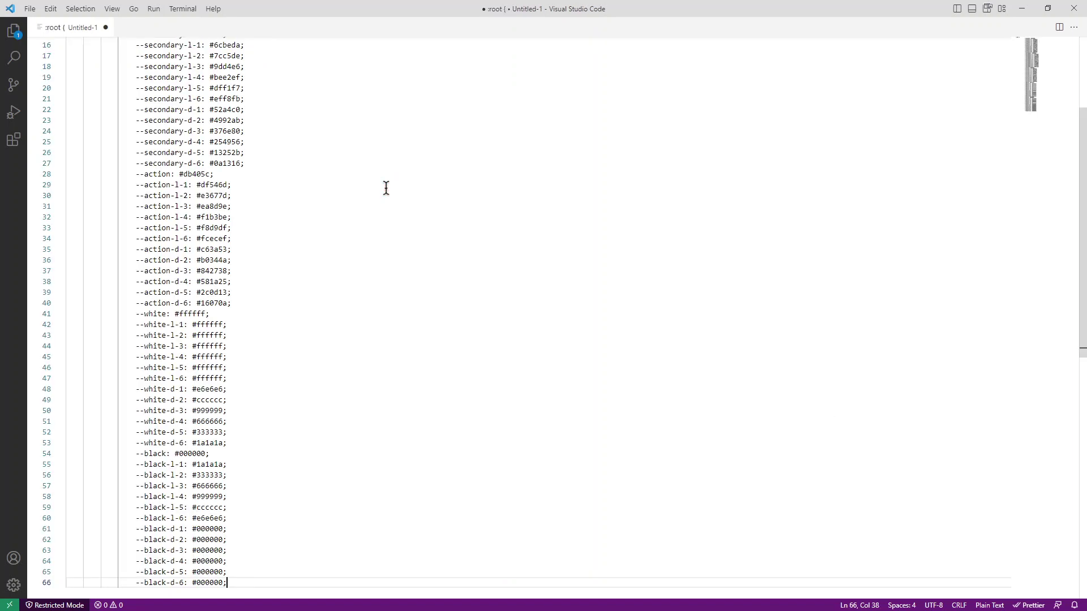
Close the :root rule with a brace and outdent its color variables to a single indent level
scroll(262, 244, "down", 4)
left_click(235, 511)
key("Return")
type("}")
left_click_drag(221, 478, 44, 56)
key("shift+Tab")
key("shift+Tab")
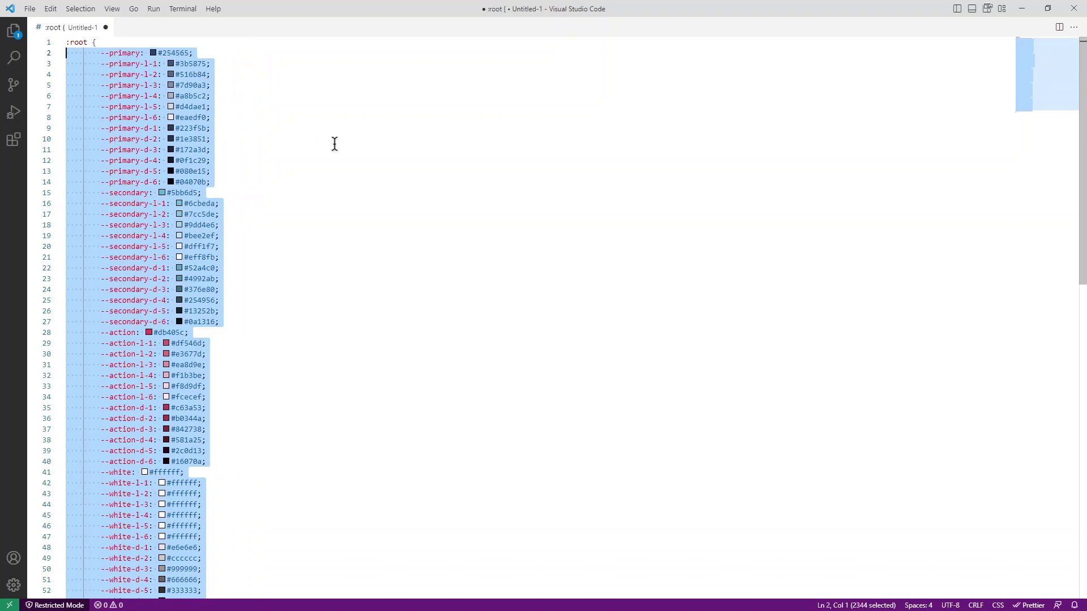
key("shift+Tab")
left_click(333, 141)
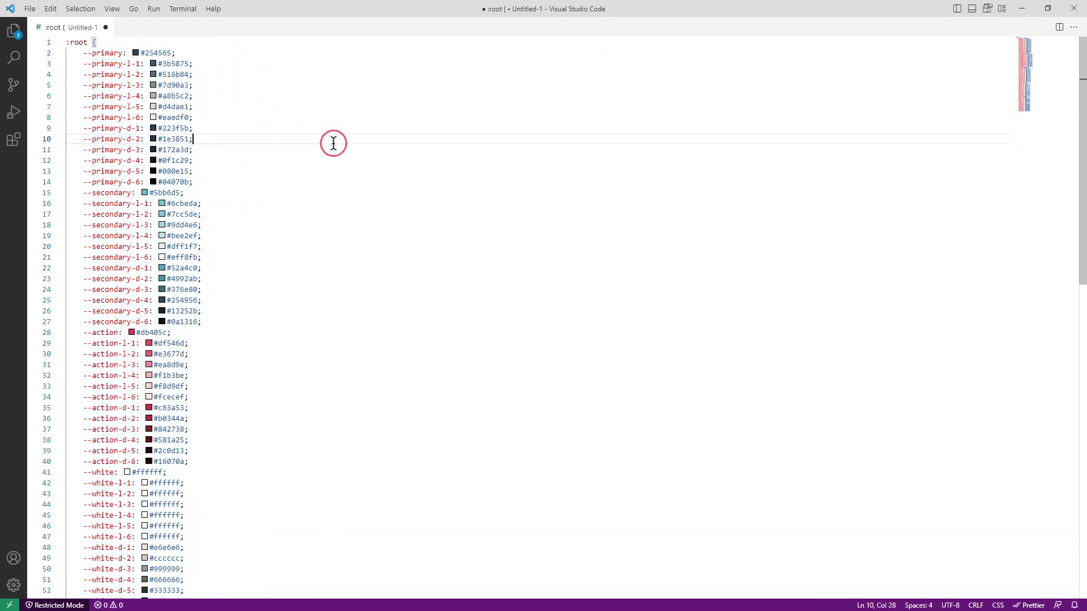
Examine the primary base, light and dark variables, and return to the page preview without the developer tools
left_click(94, 53)
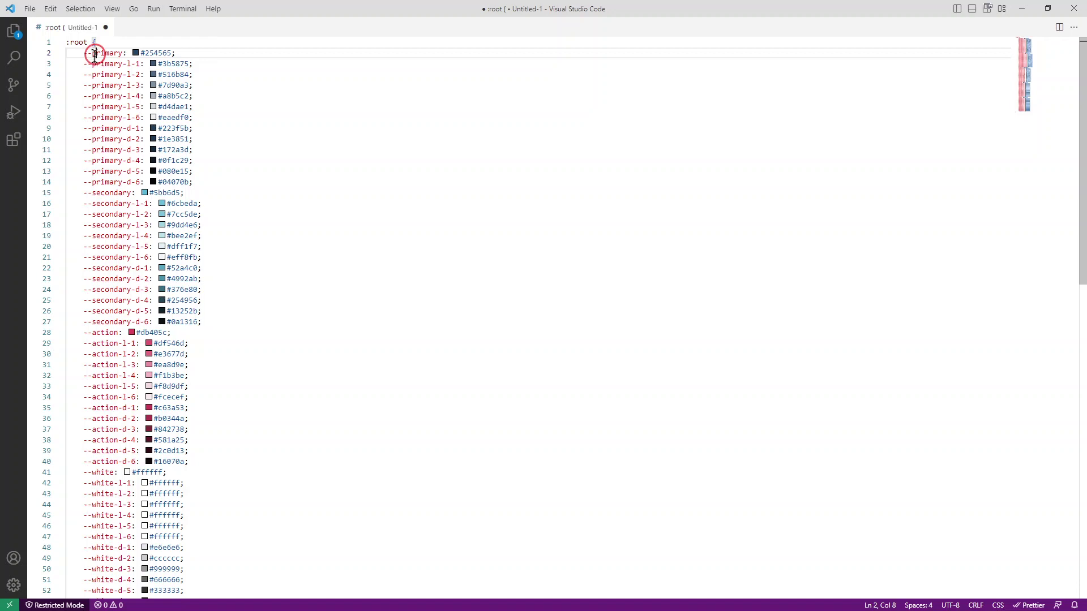
left_click(196, 64)
left_click(197, 117)
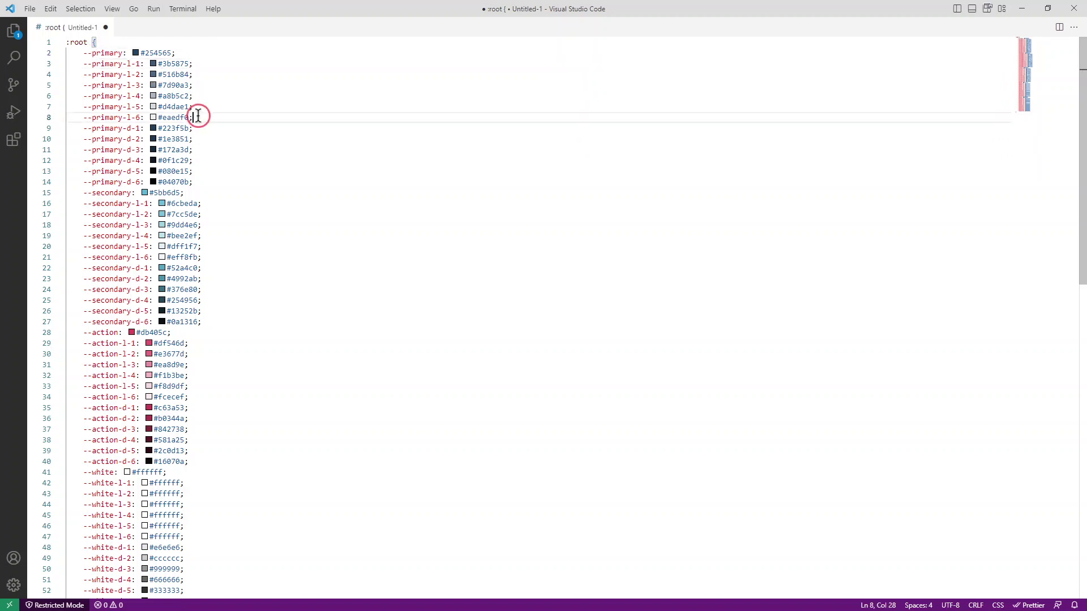
left_click(200, 139)
left_click(199, 182)
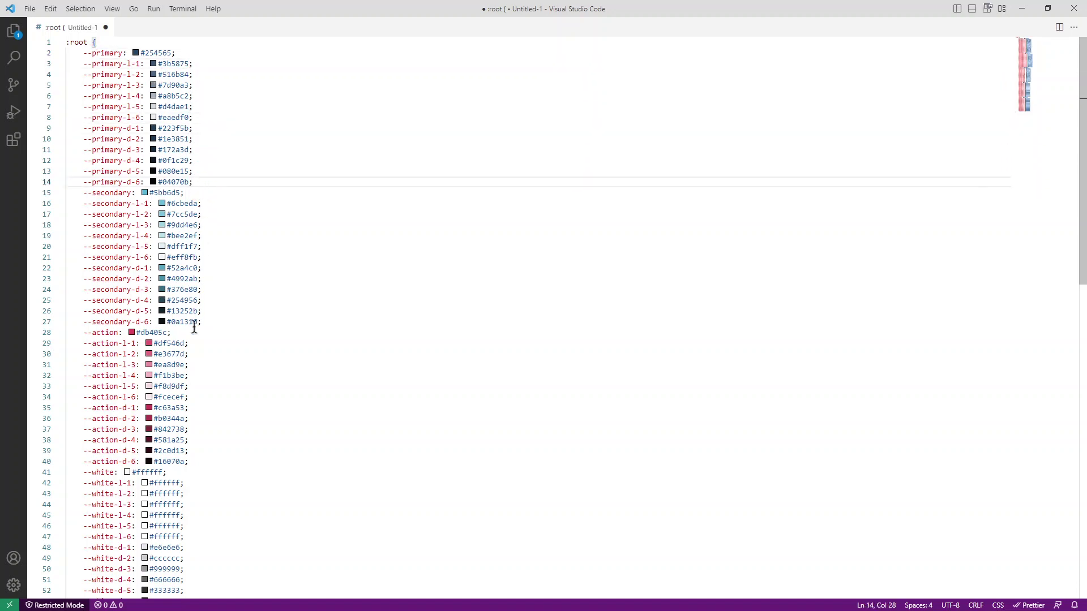
left_click(1021, 9)
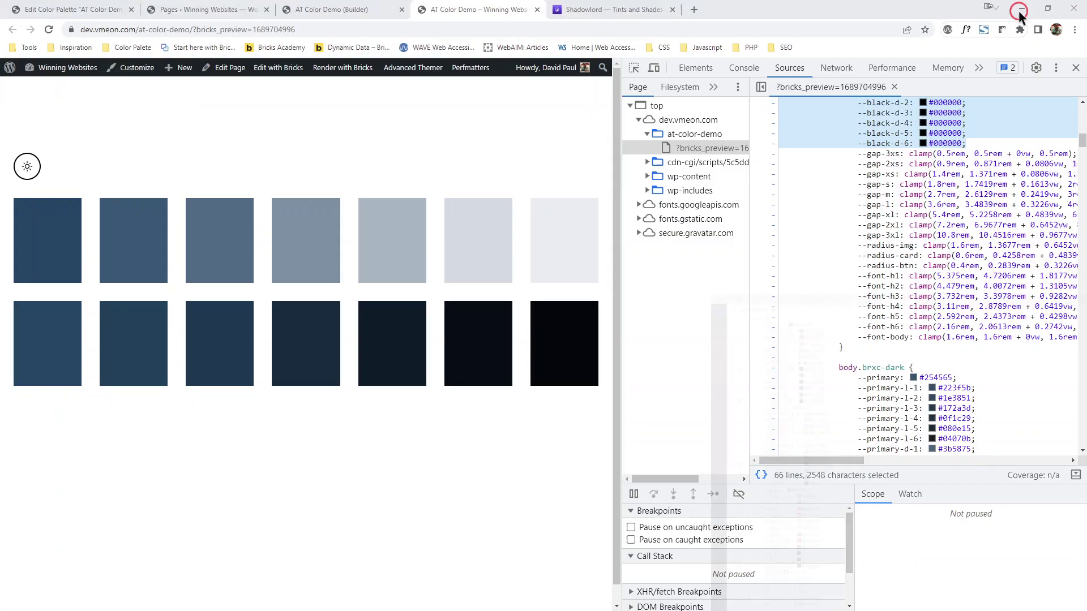
left_click(1077, 68)
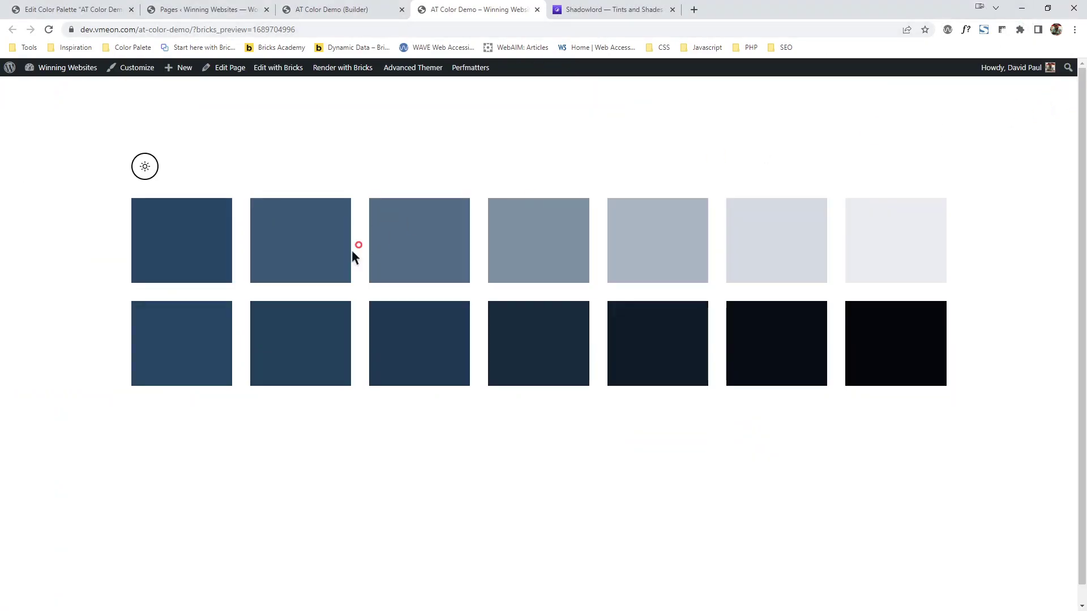
View the #254565 tints and shades in Shadowlord and return to the color list of the AT Color Demo palette
left_click(594, 9)
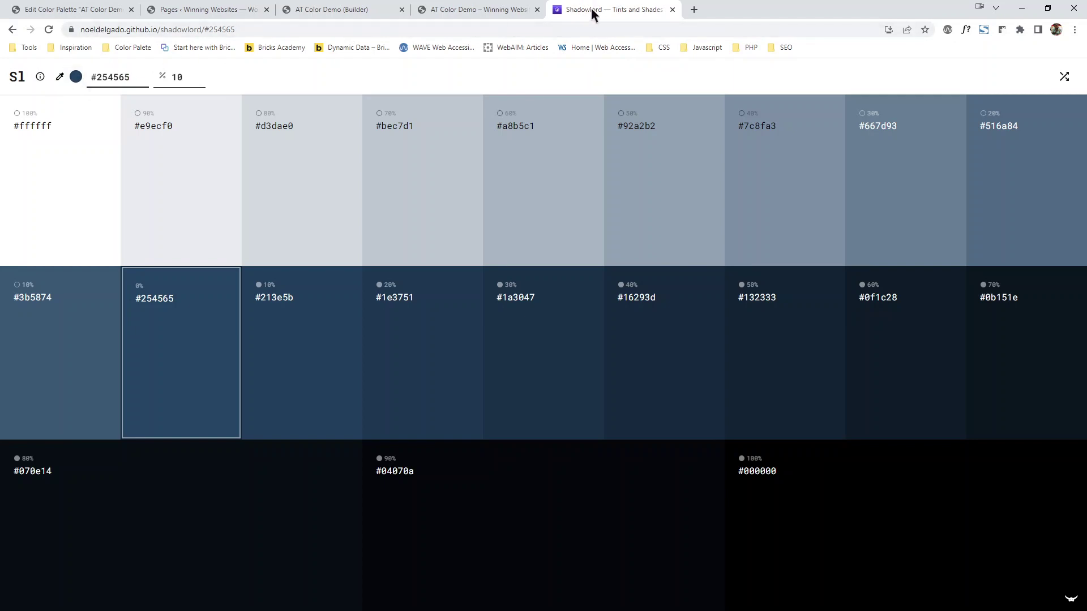
left_click(85, 10)
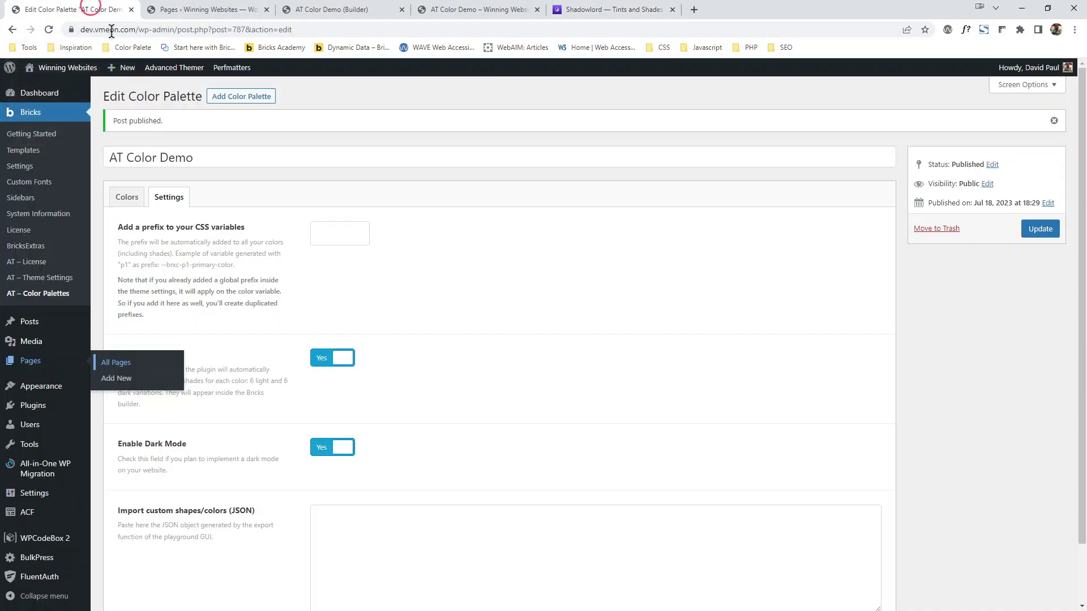
left_click(125, 198)
scroll(181, 283, "down", 2)
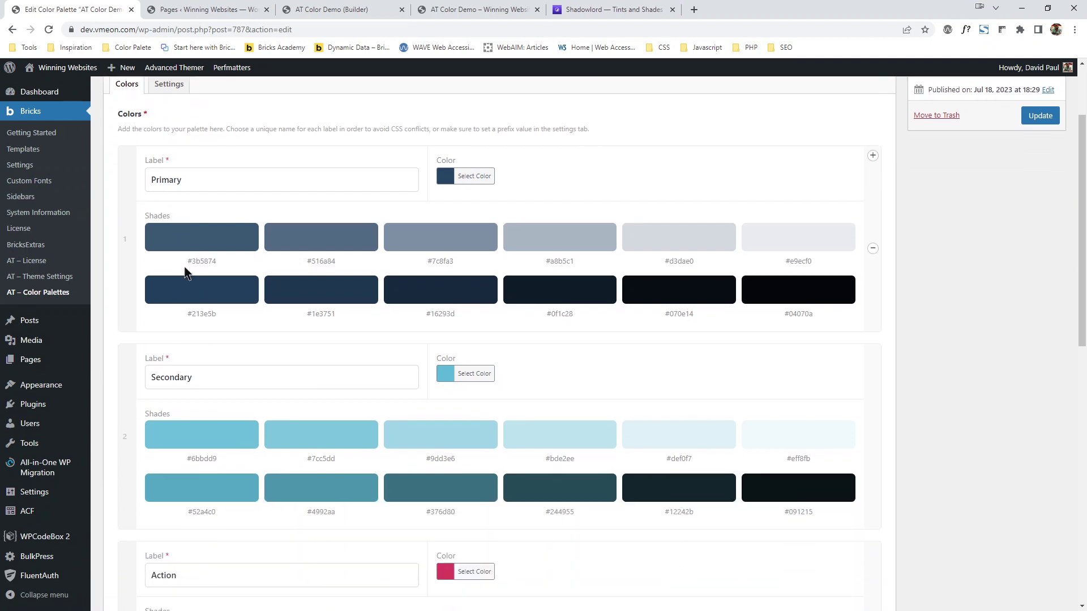
Copy the hex codes of the Primary color's six light shades, #3b5874 to #e9ecf0, into Notepad
left_click_drag(230, 264, 428, 271)
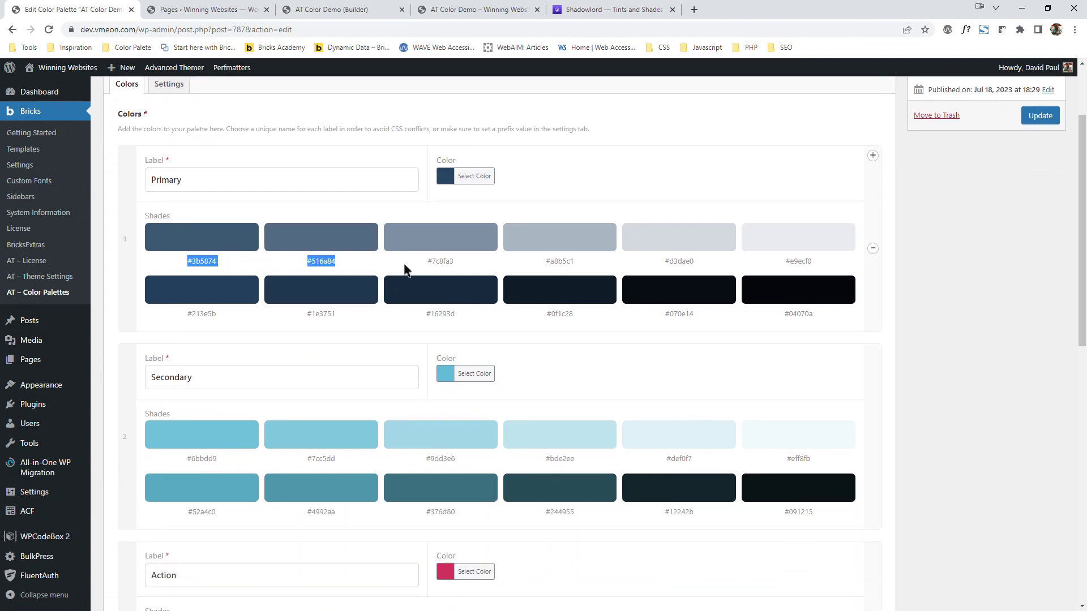
left_click(218, 261)
left_click_drag(187, 262, 773, 267)
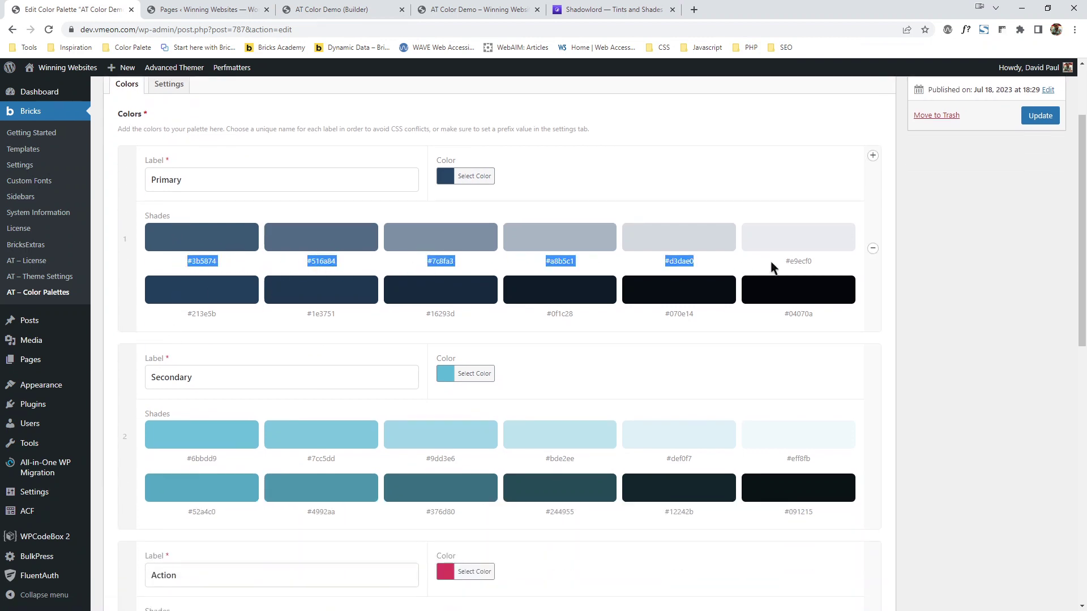
left_click(813, 257, "shift")
key("ctrl+c")
right_click(813, 260)
left_click(830, 269)
key("alt+Tab")
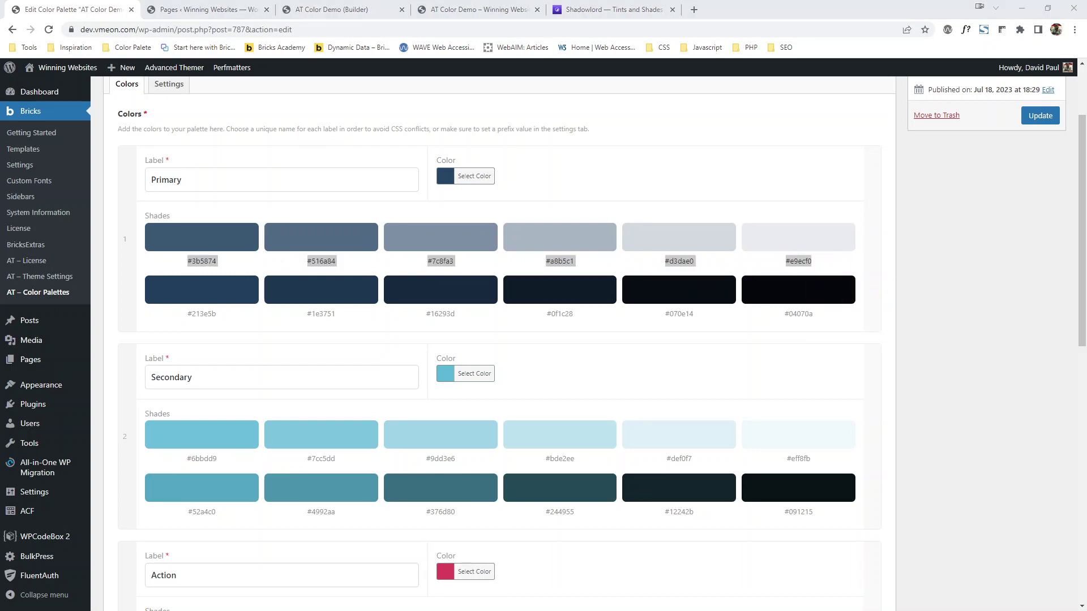
key("ctrl+v")
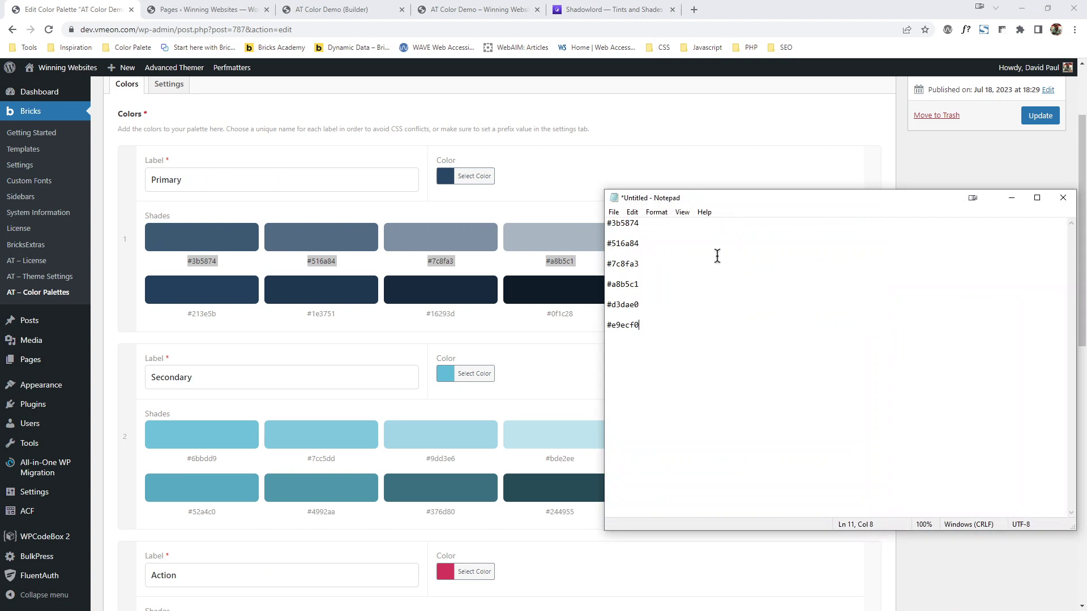
left_click(736, 198)
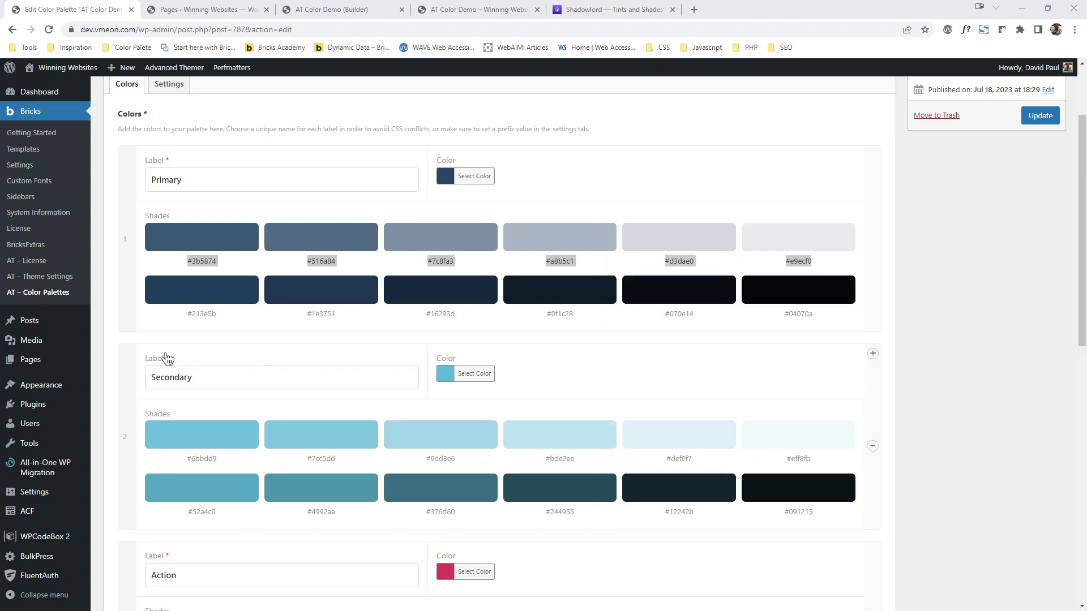
Copy the hex codes of the Primary color's six dark shades into Notepad under the heading "Dark variables"
left_click_drag(185, 313, 800, 313)
right_click(801, 312)
left_click(866, 318)
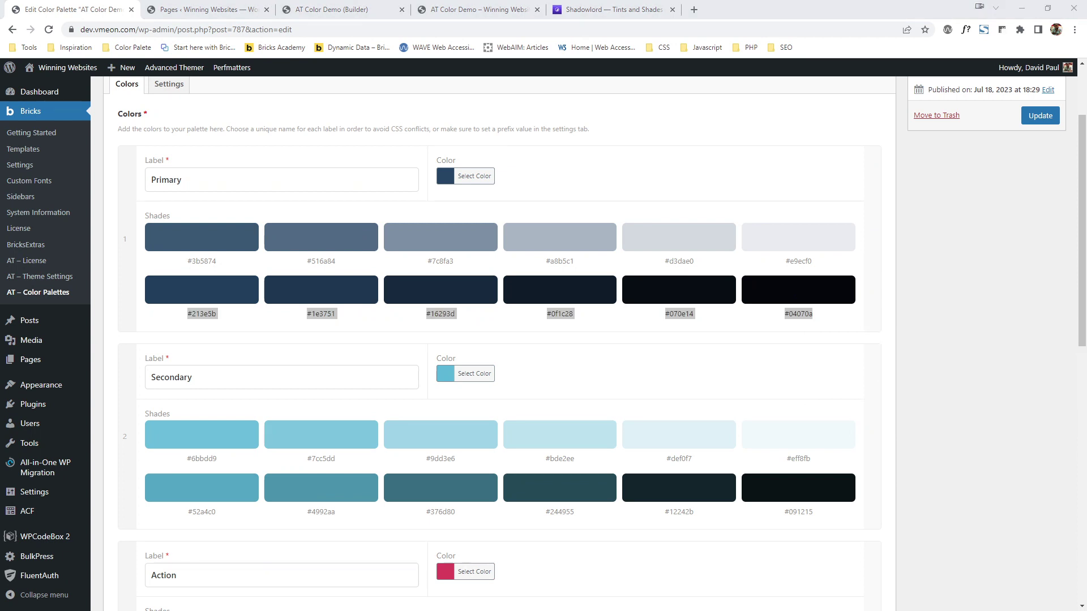
left_click_drag(1086, 158, 534, 150)
Place the Notepad list beside the Shadowlord swatches and compare the first light value, #3b5874, with them
left_click(601, 9)
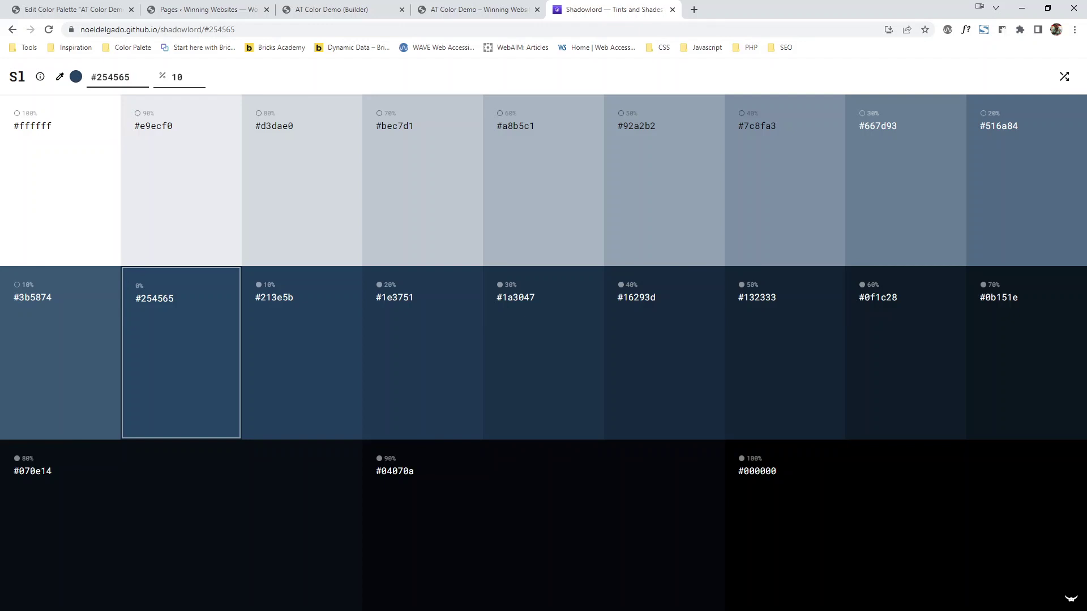
key("alt+Tab")
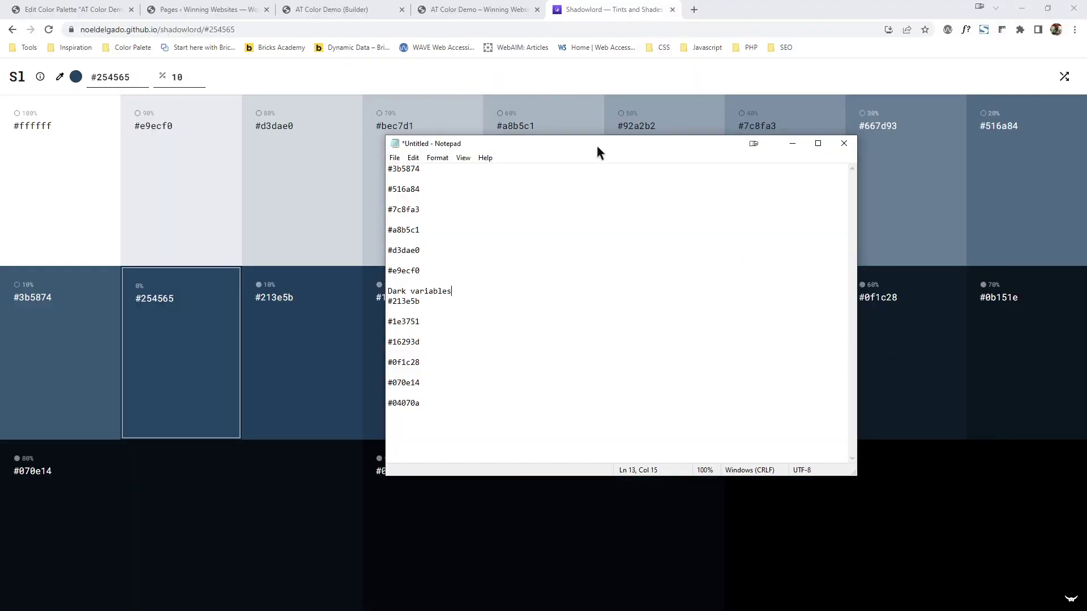
left_click_drag(598, 138, 563, 325)
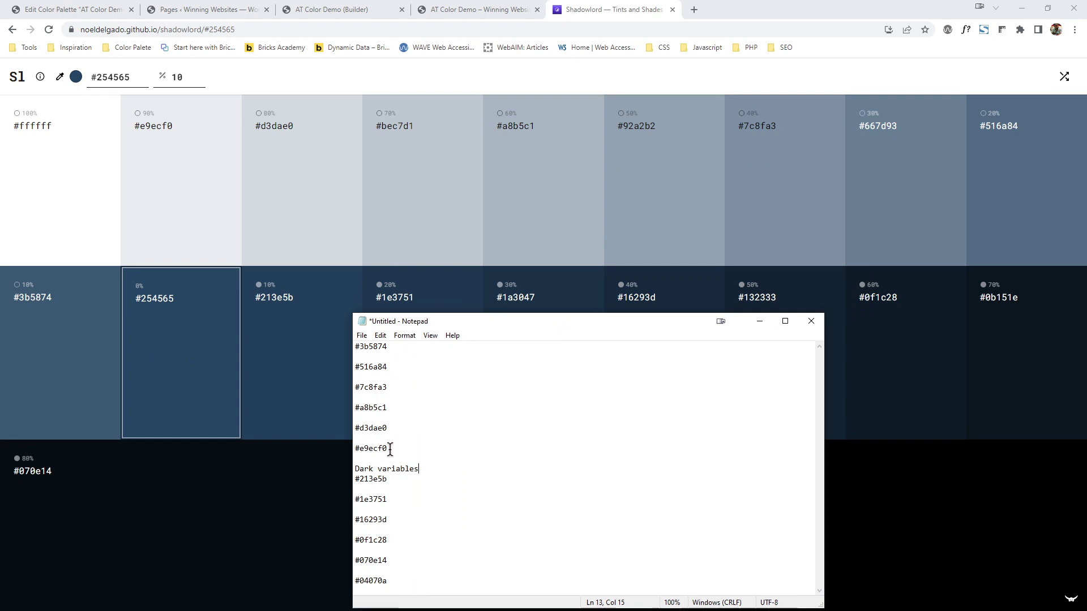
mouse_move(196, 319)
mouse_move(17, 161)
left_click_drag(356, 346, 387, 346)
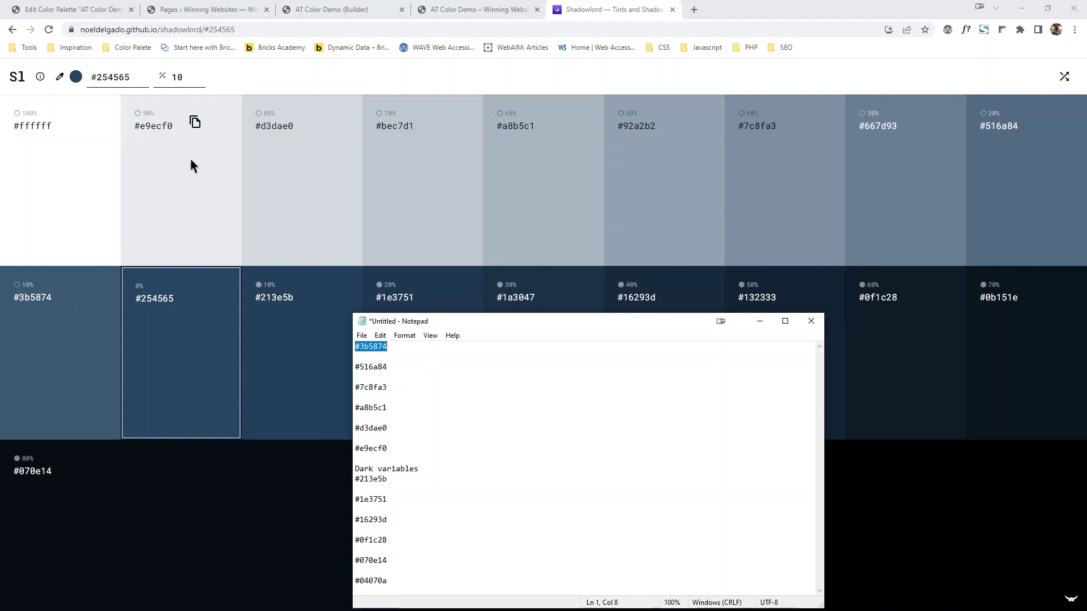
Reposition the Notepad list over the Shadowlord swatches and compare its remaining light values and dark variables with them
left_click_drag(475, 321, 471, 24)
scroll(531, 219, "down", 1)
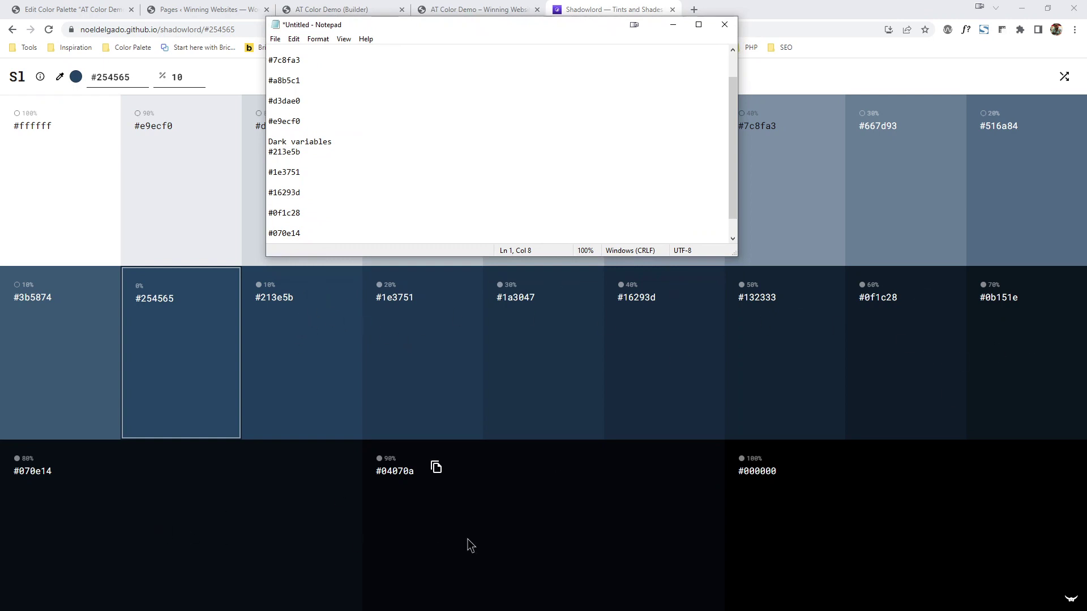
left_click(520, 472)
left_click(286, 240)
key("ctrl+v")
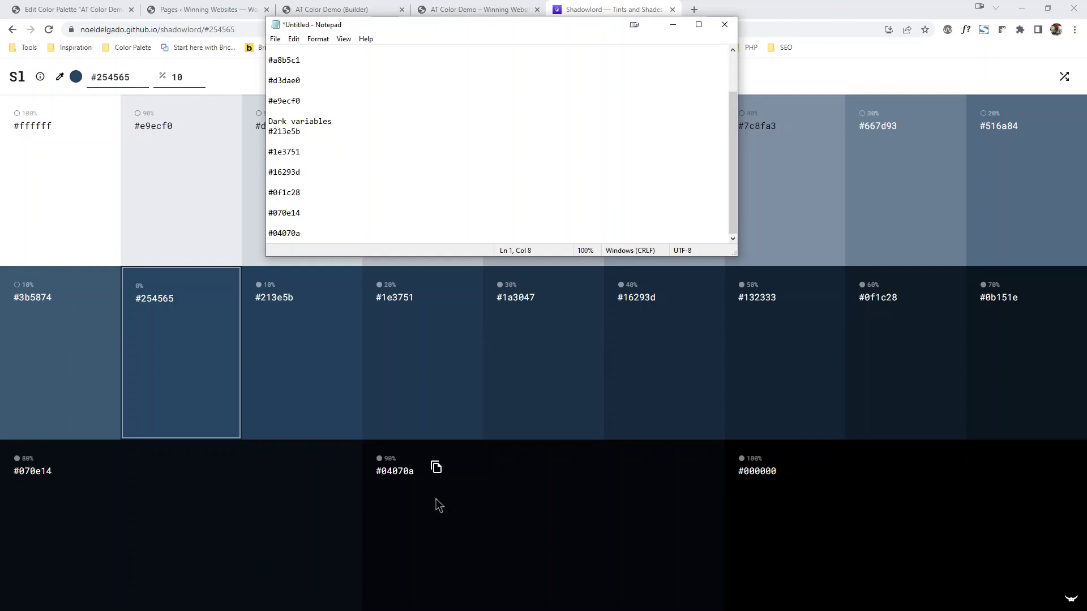
left_click_drag(552, 24, 607, 145)
key("alt+Tab")
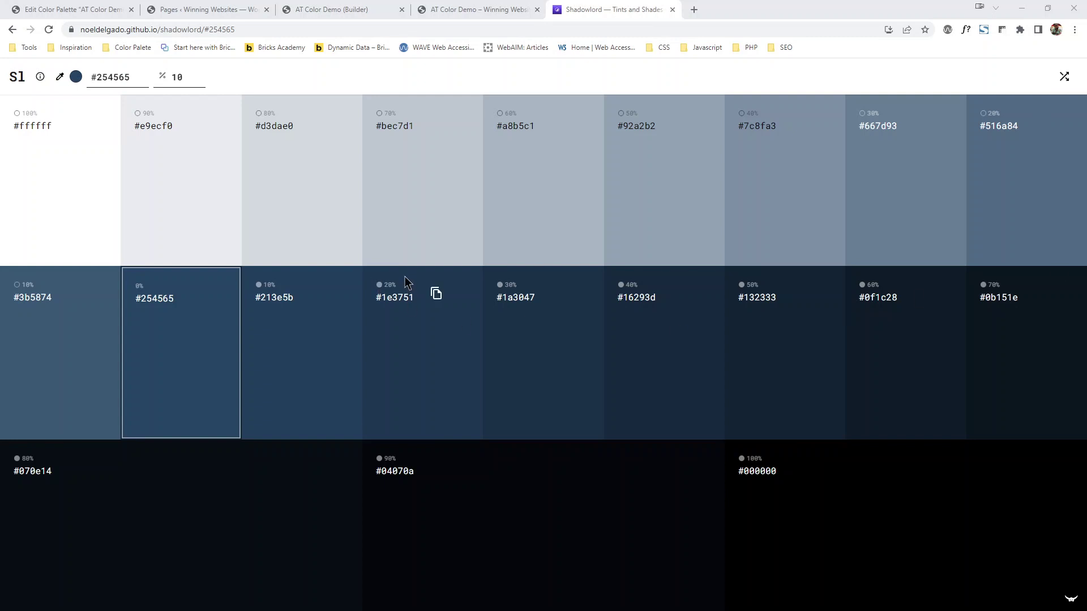
On the AT Color Demo preview page, inspect a color swatch in the developer tools and switch the page to dark mode
left_click(218, 8)
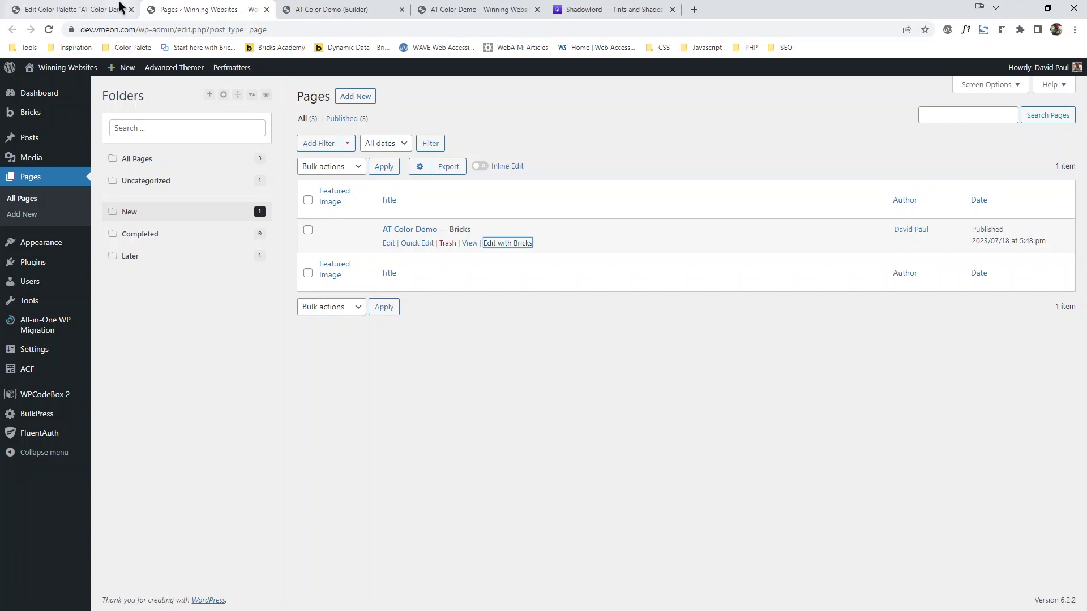
left_click(439, 8)
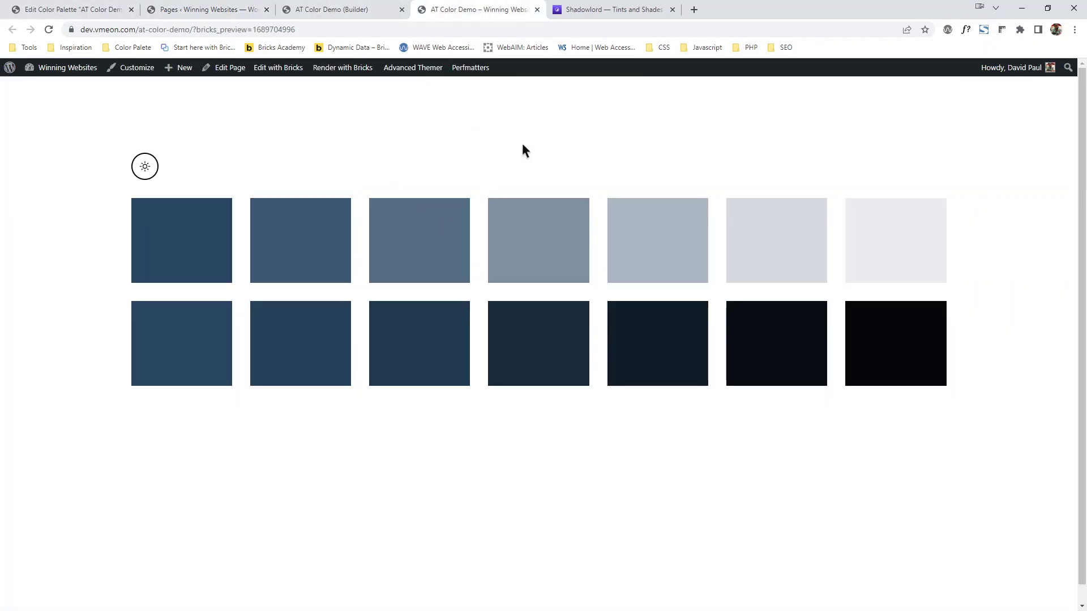
right_click(447, 239)
left_click(501, 443)
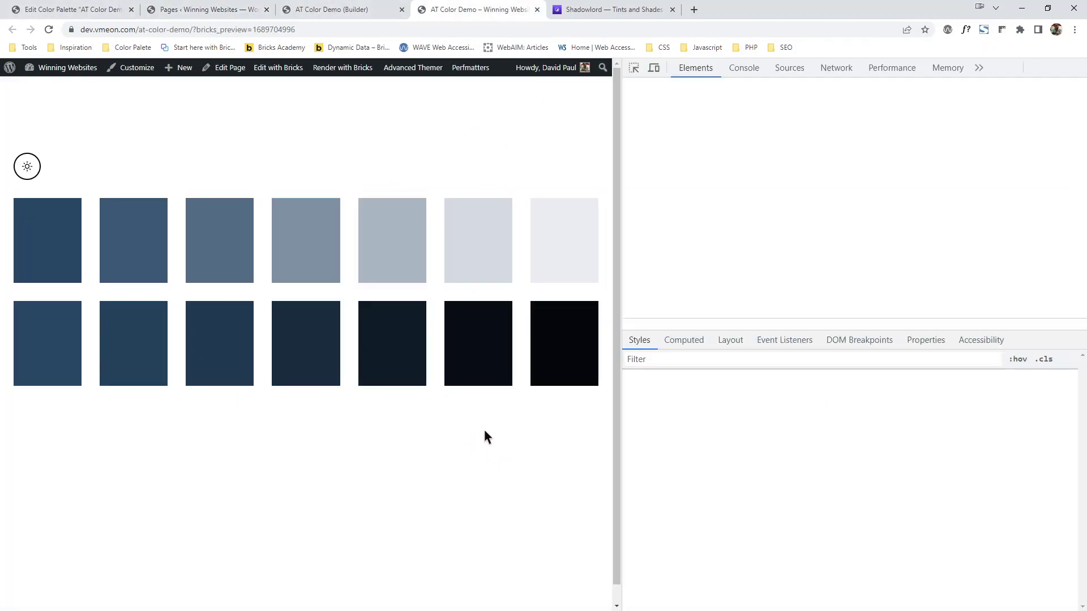
scroll(762, 221, "down", 5)
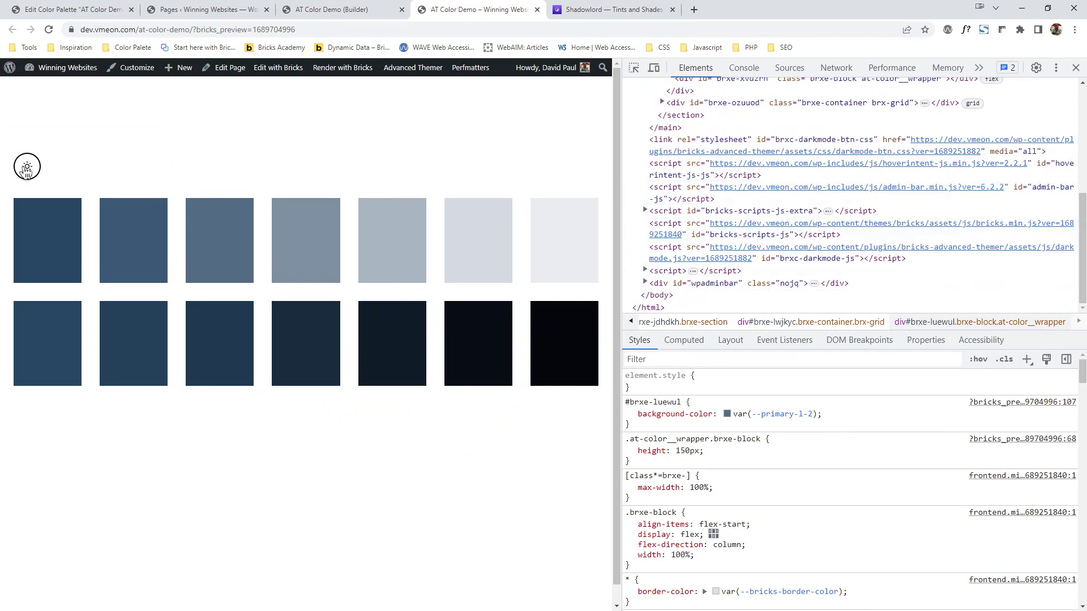
left_click(27, 167)
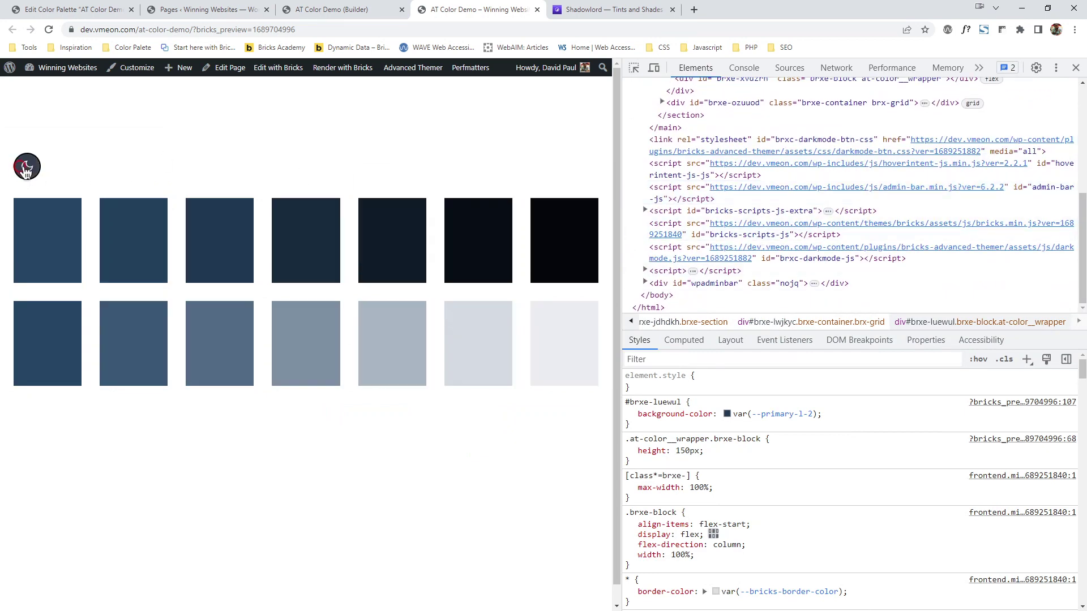
scroll(752, 401, "down", 5)
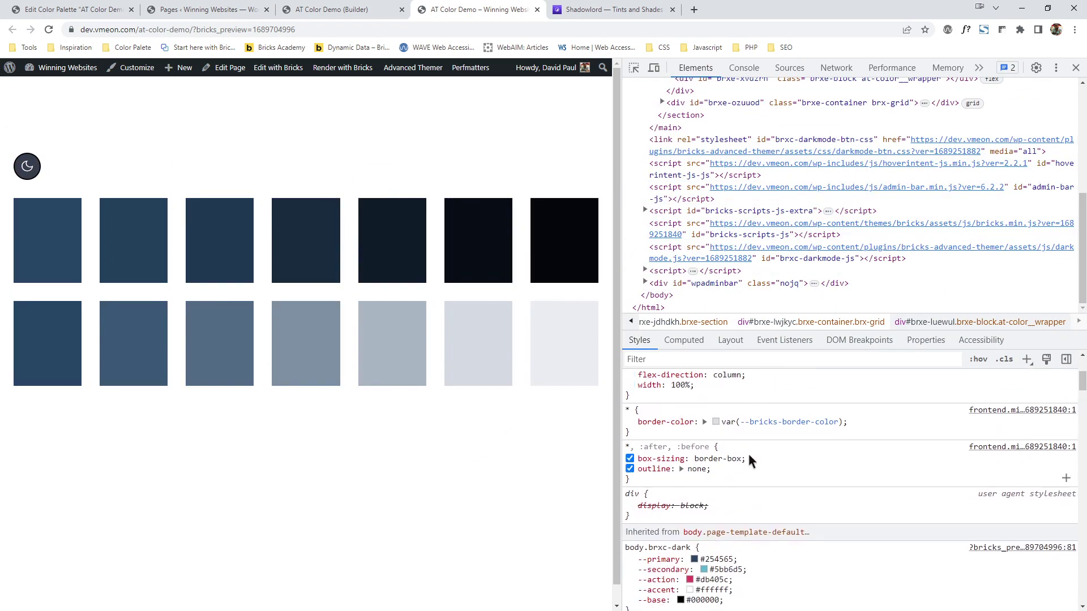
Copy the body.brxc-dark selector from the inspected styles and add it as an empty rule below the :root block in VS Code
left_click_drag(626, 491, 690, 492)
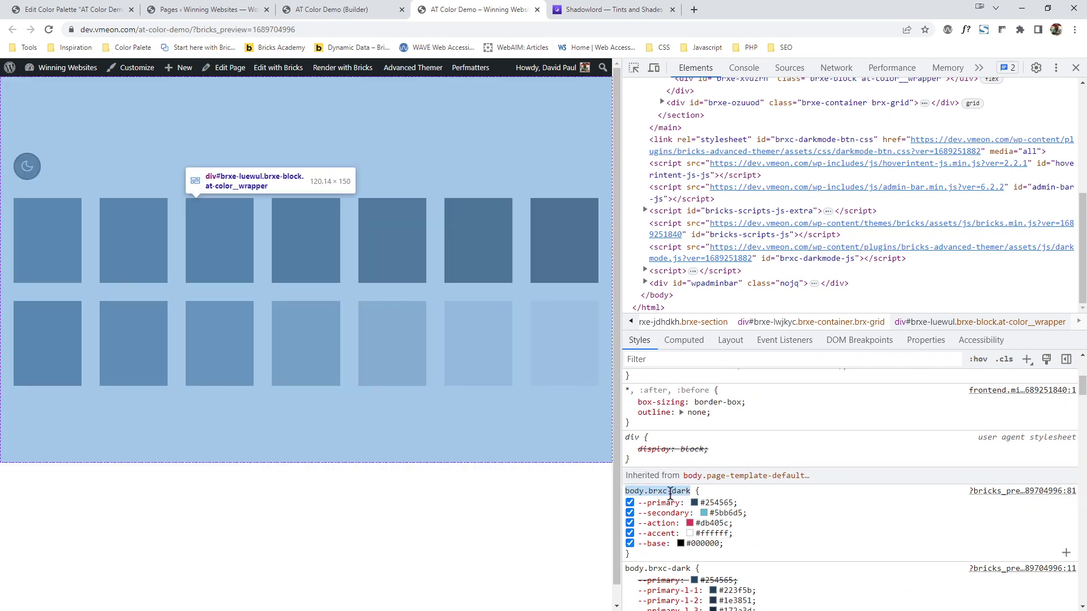
right_click(673, 496)
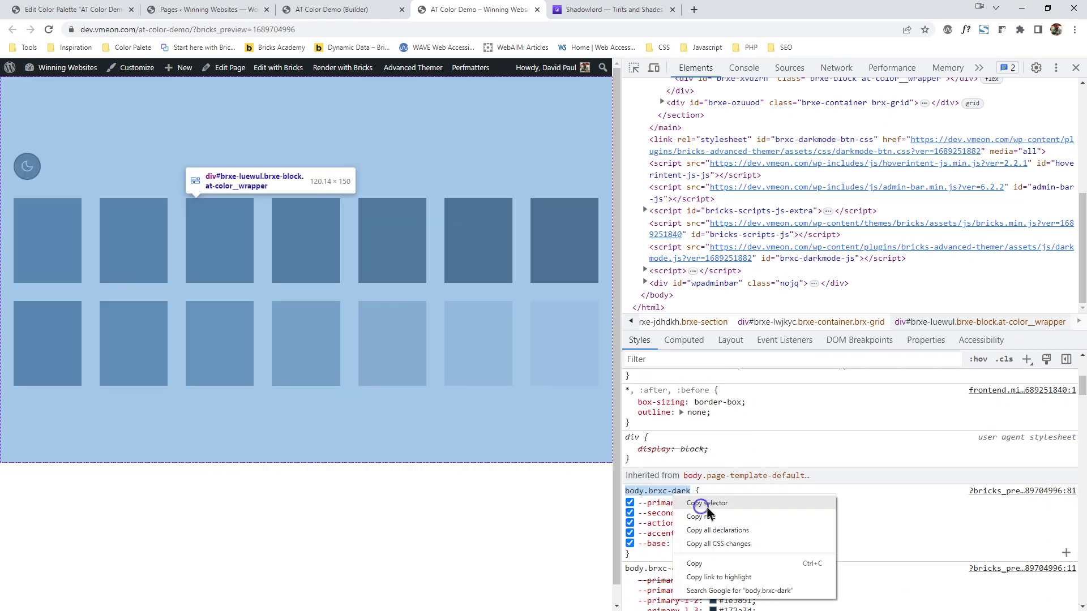
left_click(699, 564)
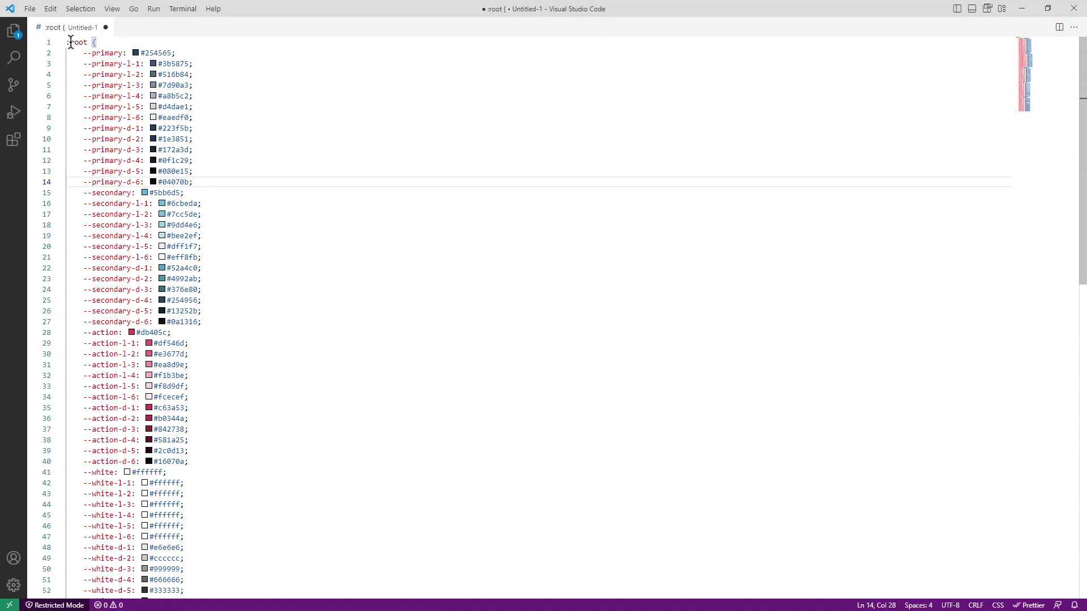
scroll(153, 182, "down", 10)
left_click(116, 226)
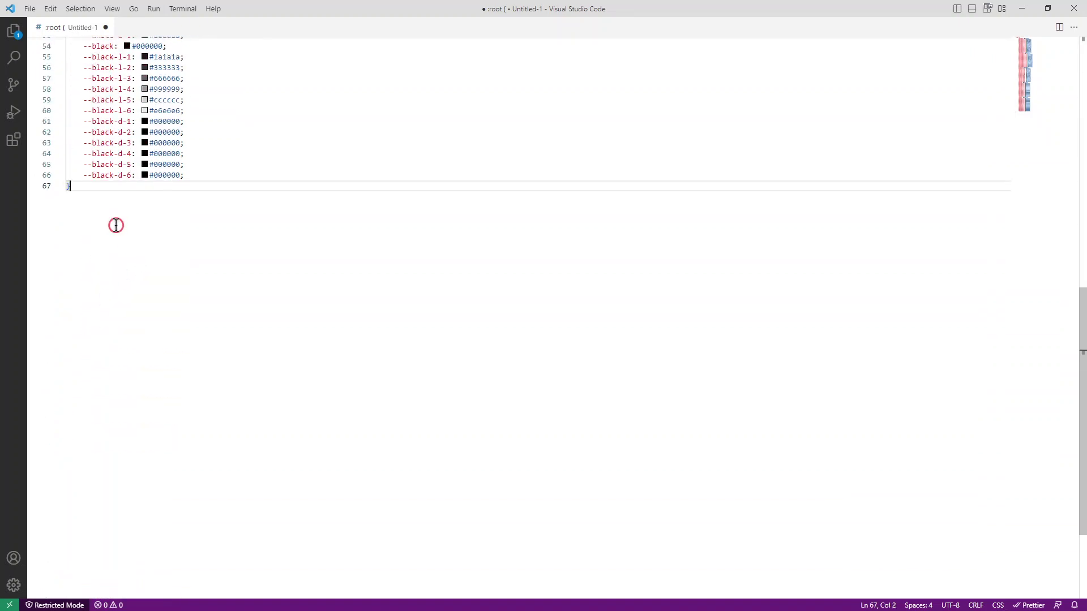
key("Return")
key("Return")
key("ctrl+v")
type("{")
key("Return")
scroll(160, 214, "up", 1)
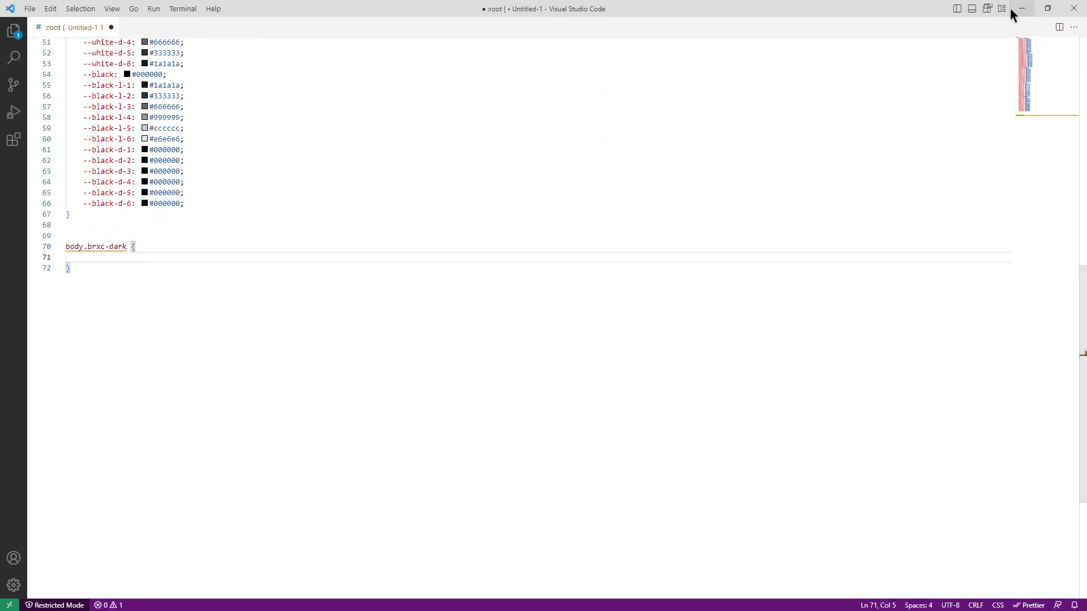
Return to the browser and examine the page source around the body.brxc-dark rule in the global CSS
left_click(1022, 8)
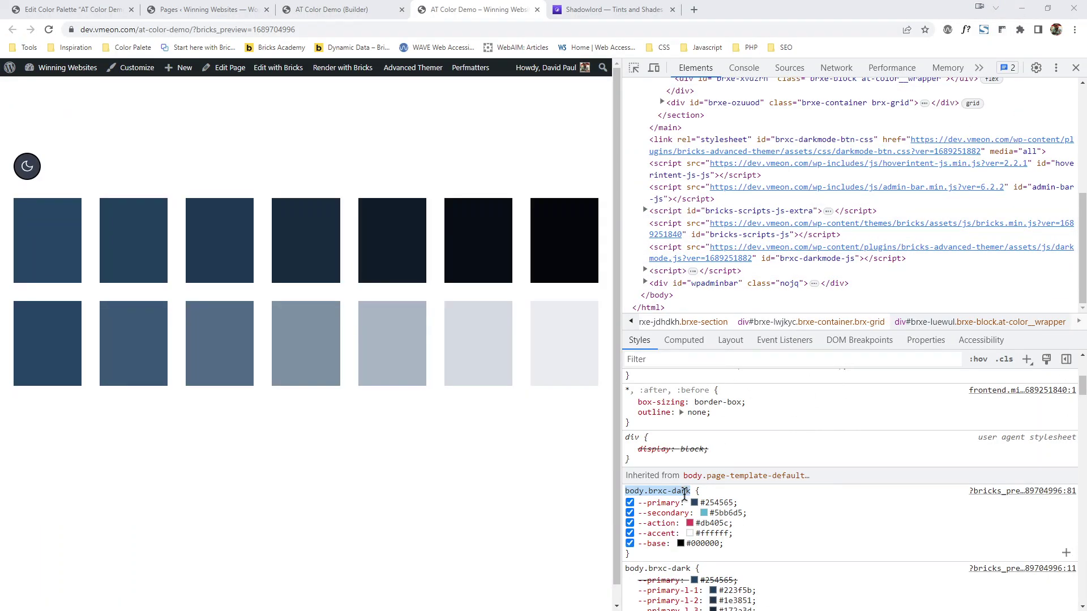
left_click(1014, 492)
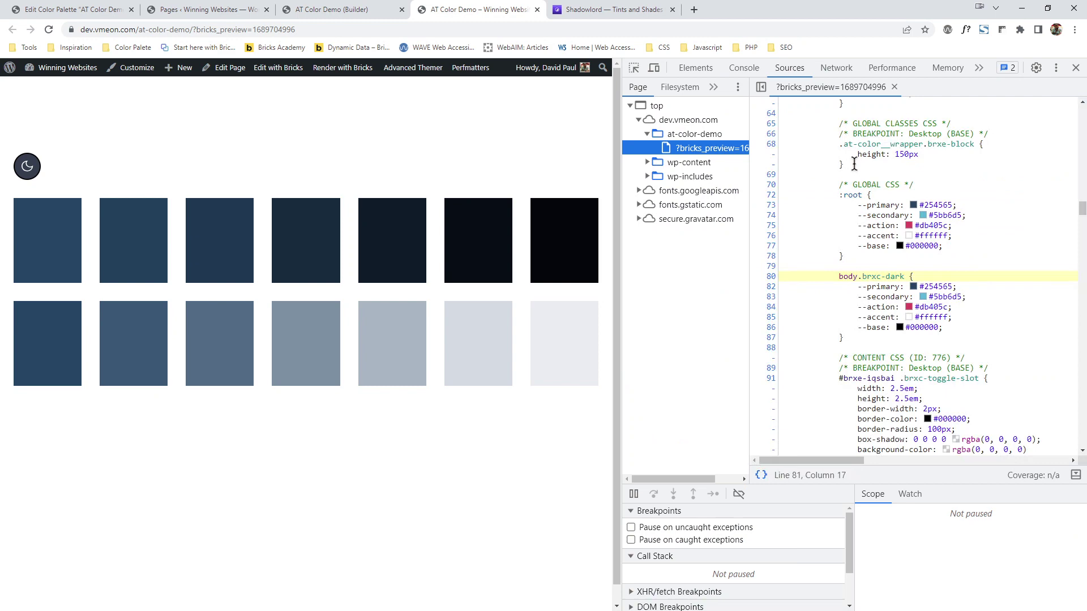
scroll(934, 290, "up", 8)
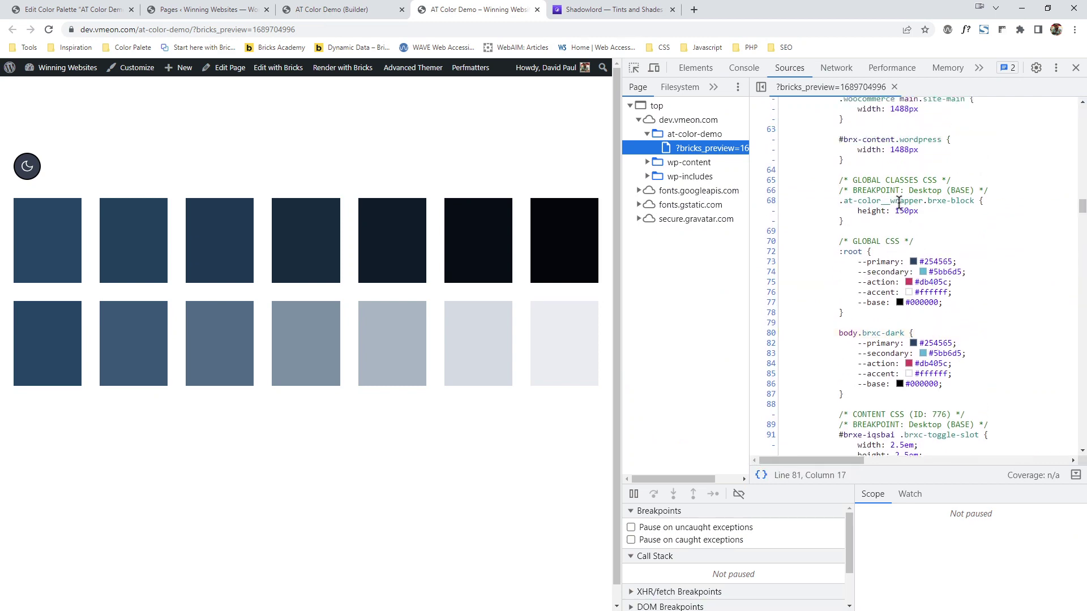
scroll(908, 209, "up", 3)
scroll(908, 210, "down", 15)
scroll(908, 210, "up", 6)
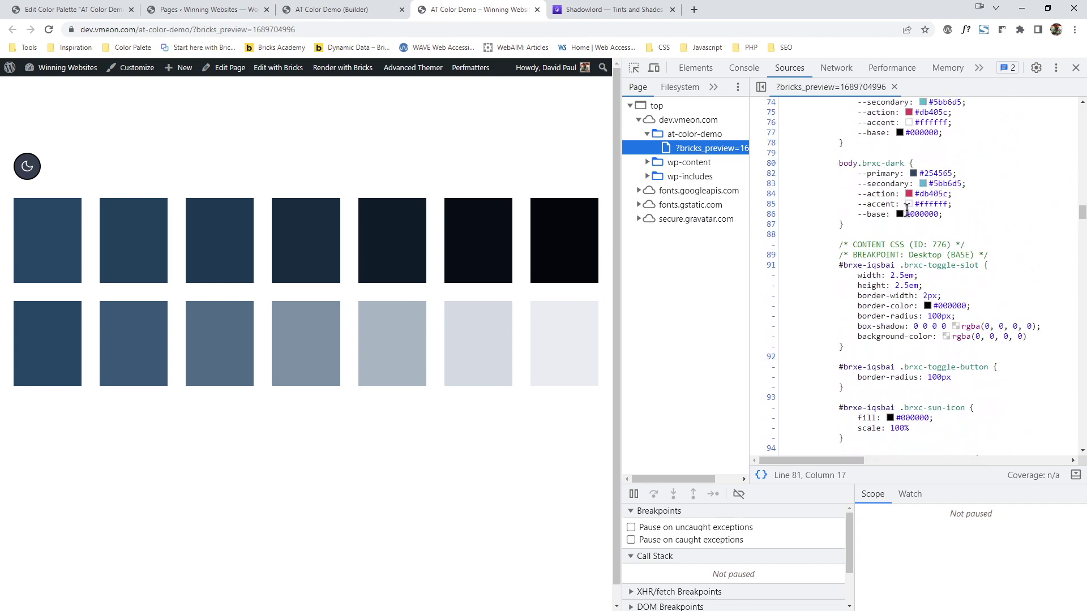
Inspect the first swatch and examine the source of the body.brxc-dark rule that defines the primary light and dark shade variables
right_click(48, 232)
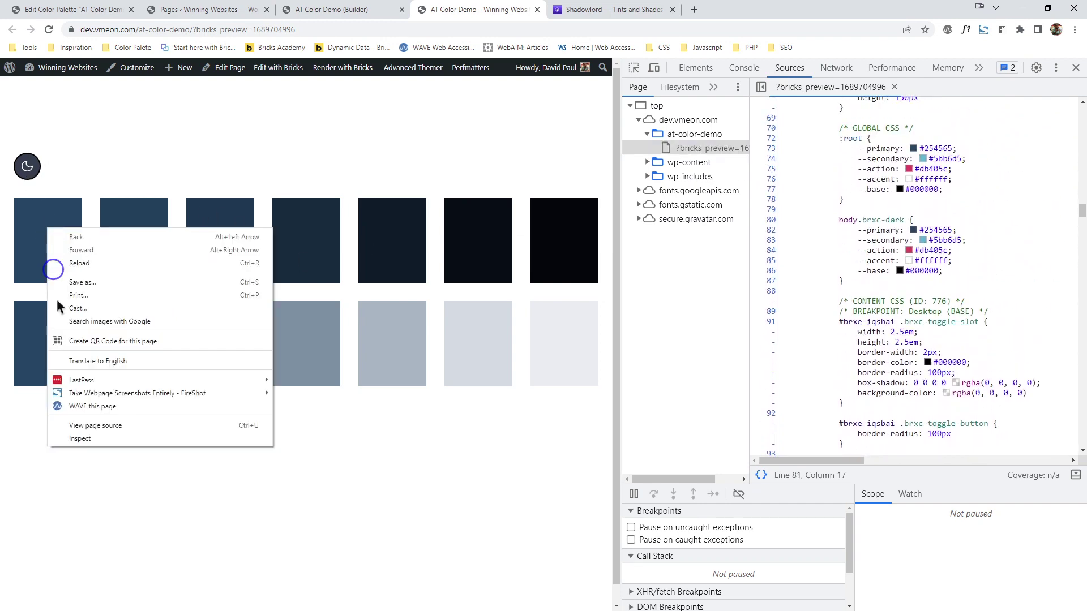
left_click(113, 440)
scroll(702, 433, "down", 2)
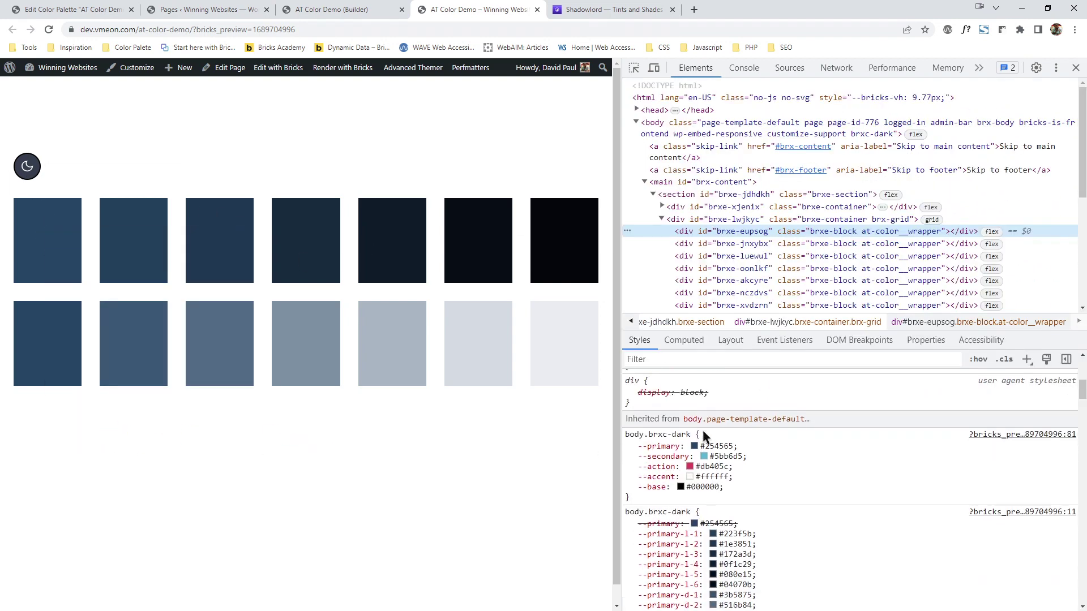
scroll(692, 430, "down", 4)
left_click(1014, 398)
left_click(837, 266)
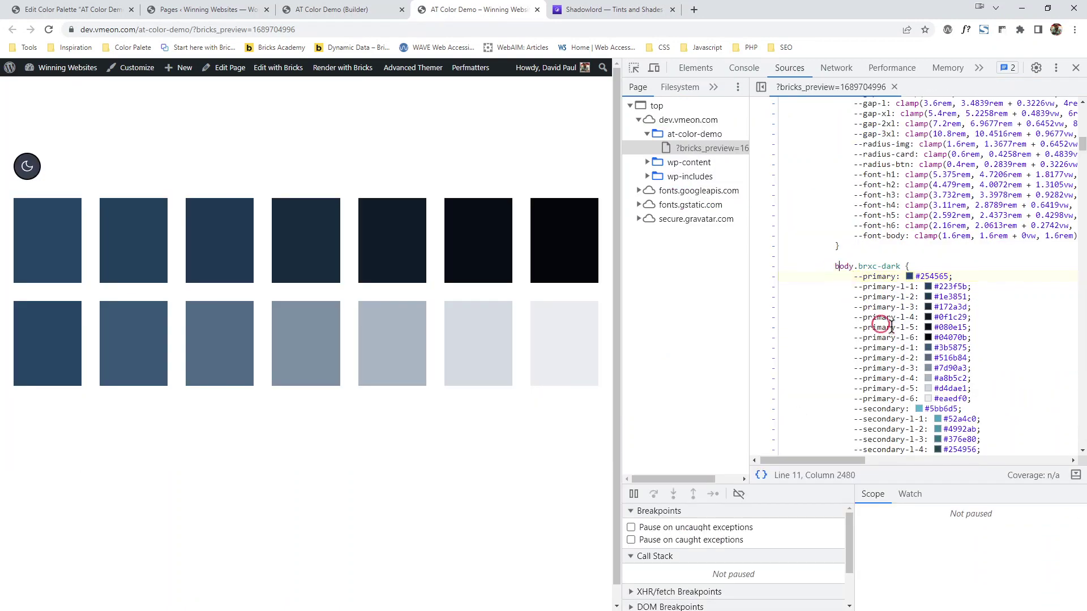
left_click_drag(836, 266, 921, 297)
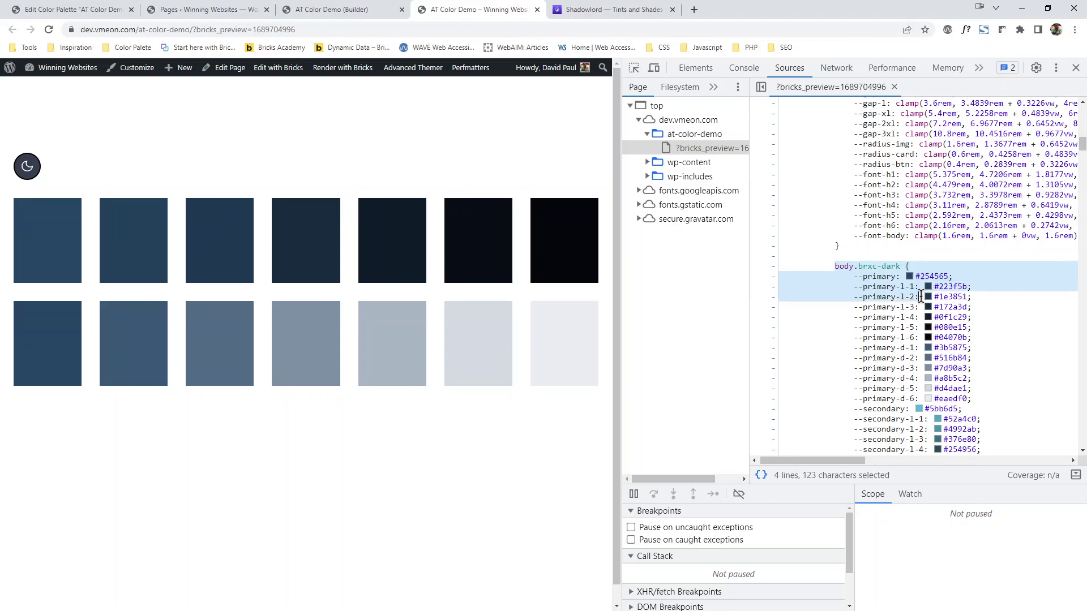
In VS Code, copy all color variables of the :root block, --primary through --black-d-6, into the body.brxc-dark rule
key("alt+Tab")
scroll(221, 191, "up", 6)
left_click_drag(198, 427, 71, 2)
left_click_drag(65, 46, 65, 49)
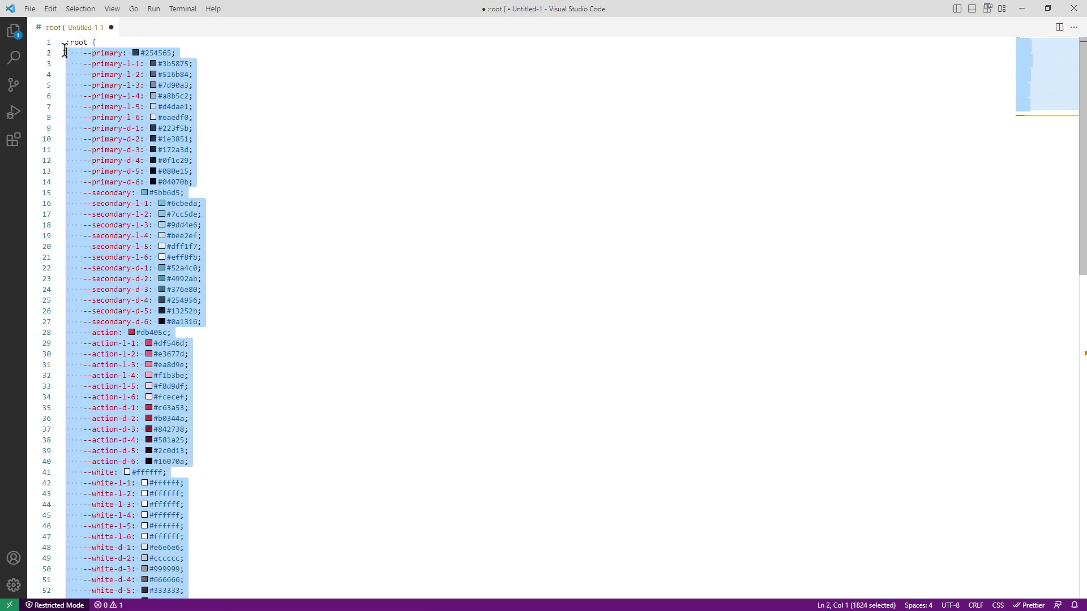
scroll(238, 201, "down", 10)
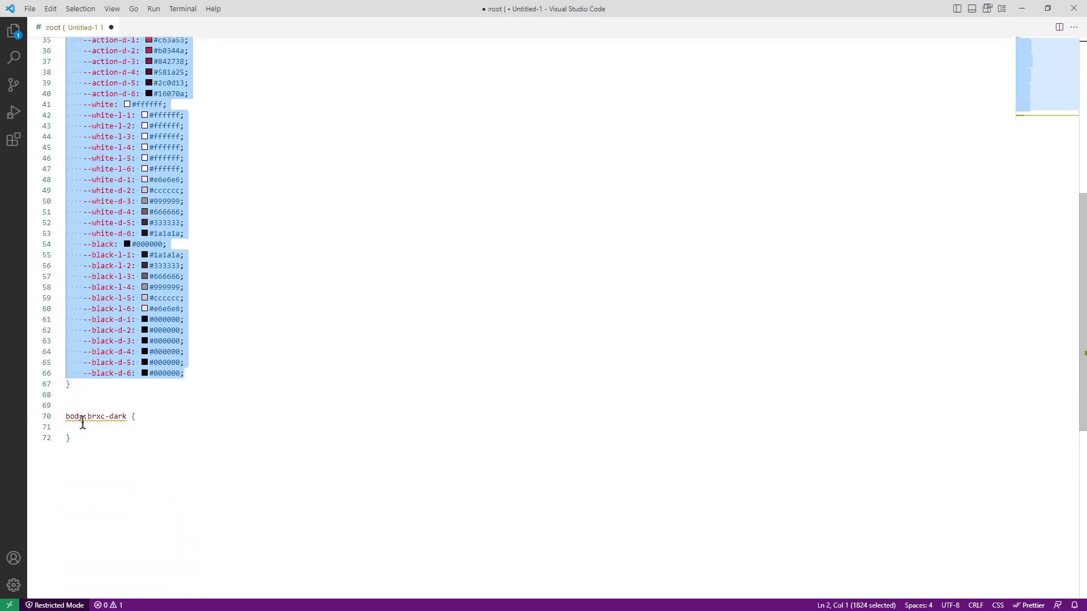
left_click(83, 425)
key("ctrl+v")
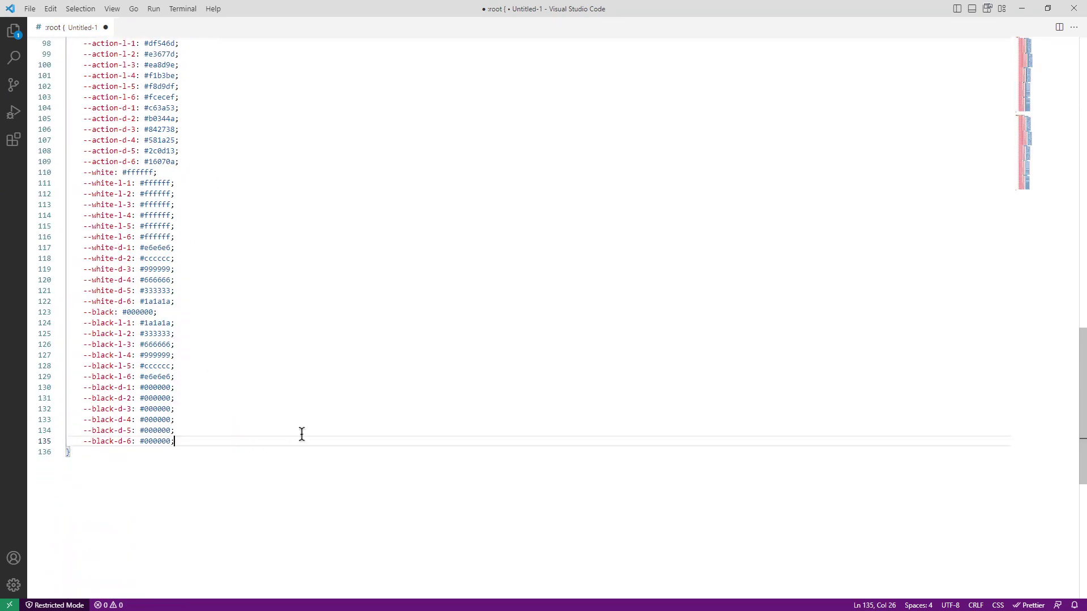
Compare the --primary variable in the :root block with the one in the body.brxc-dark rule
scroll(301, 434, "up", 12)
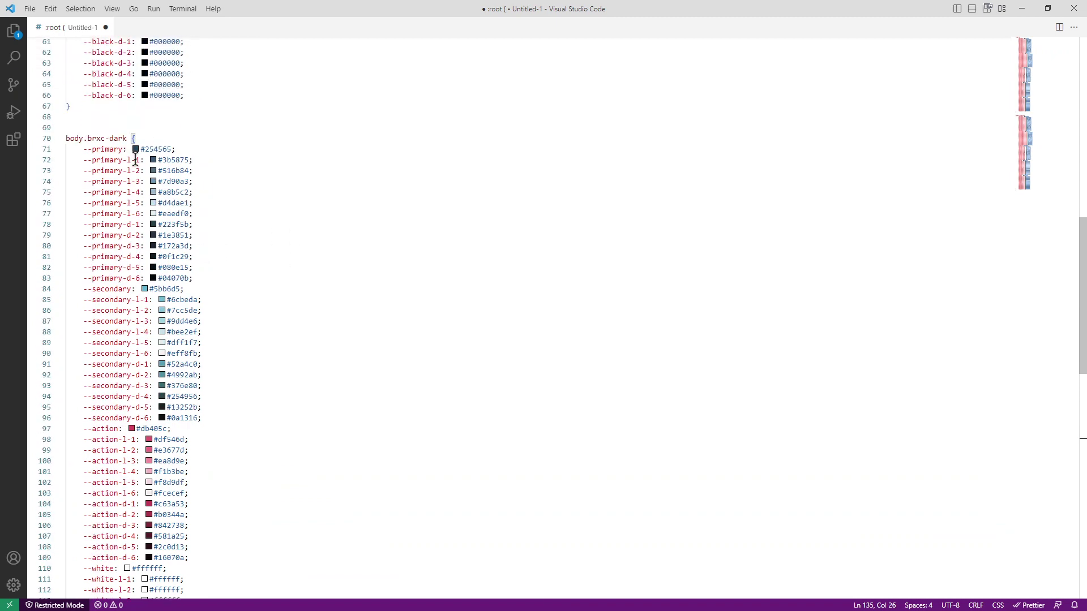
scroll(267, 189, "up", 4)
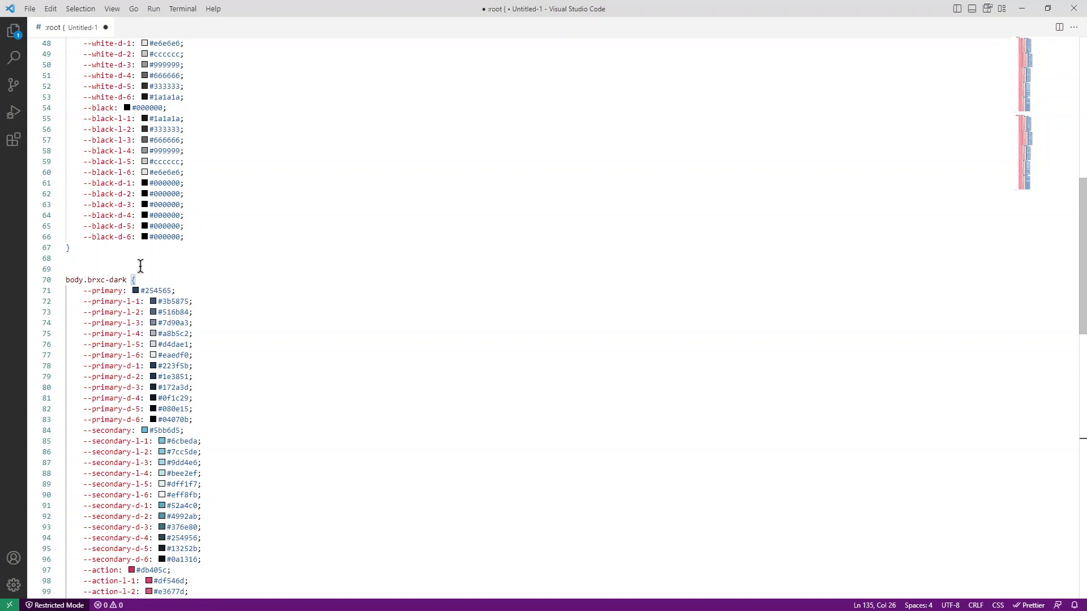
scroll(91, 251, "down", 1)
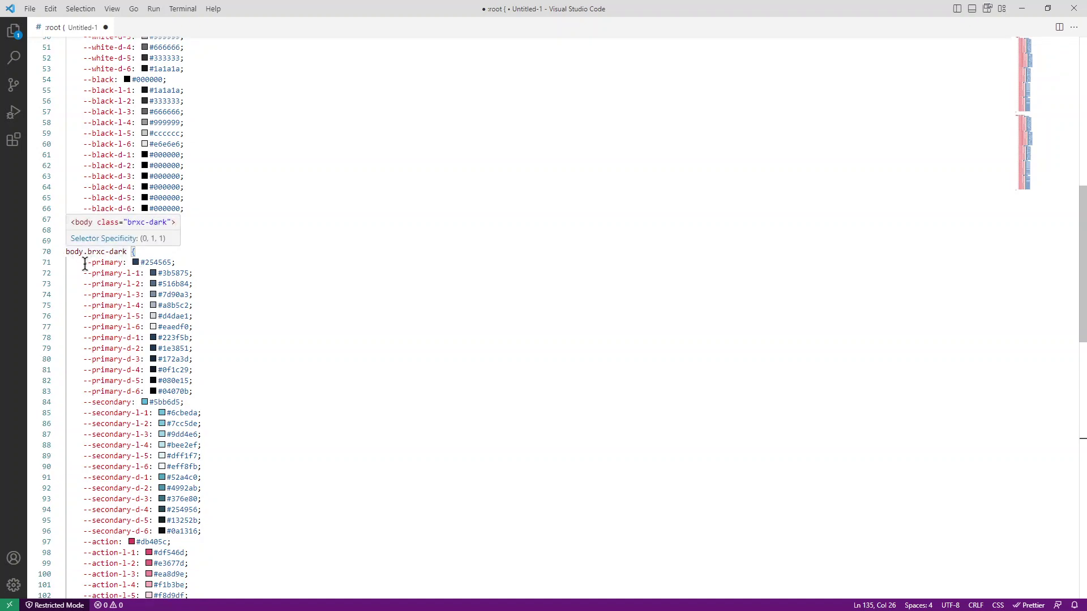
scroll(199, 158, "up", 16)
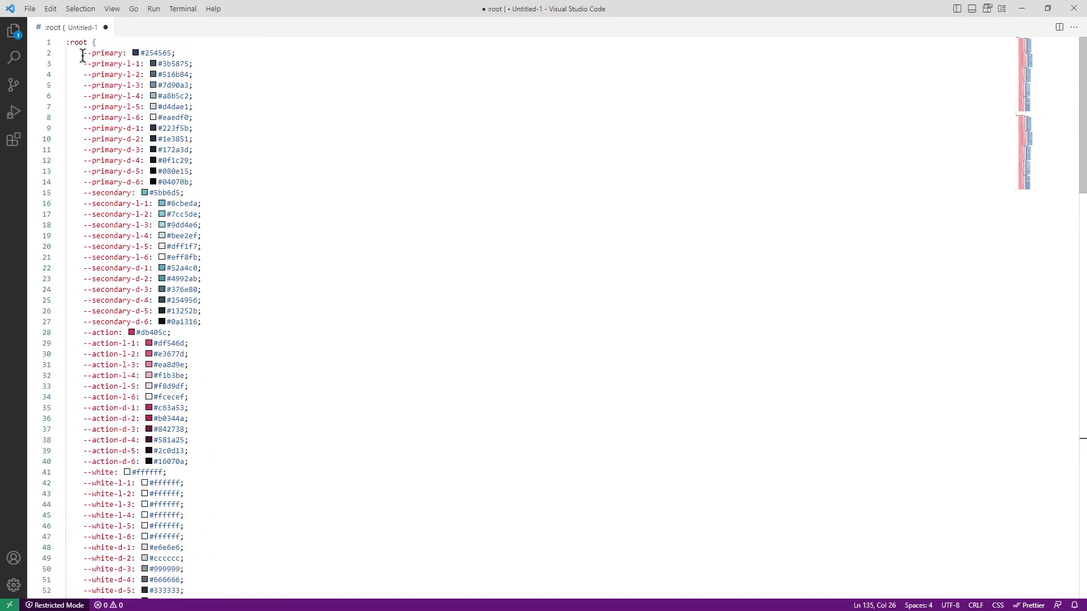
left_click_drag(83, 53, 194, 53)
scroll(233, 253, "down", 17)
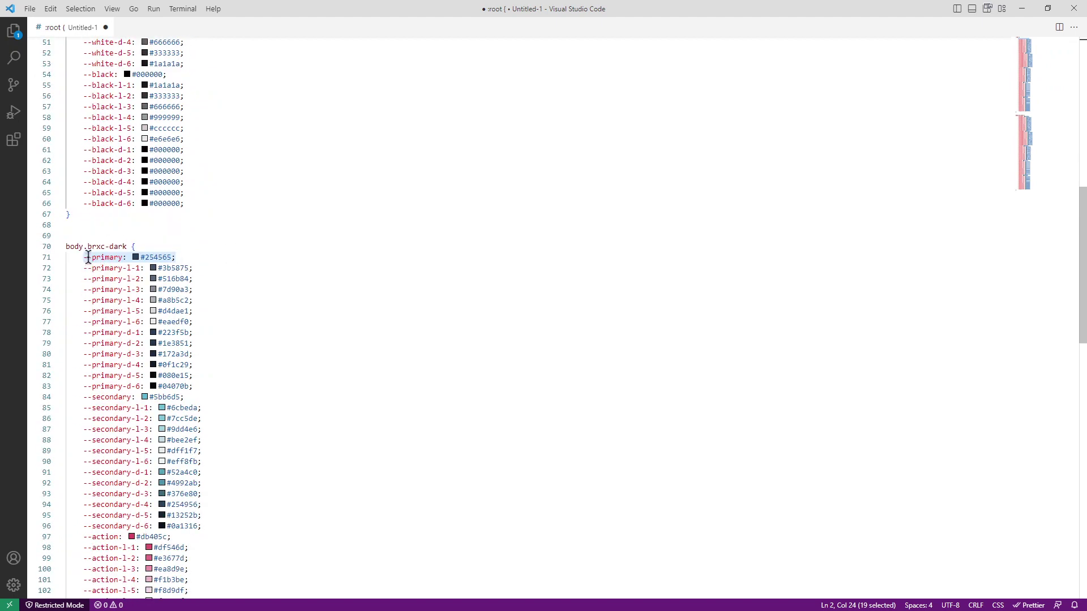
Switch the demo page to light mode and compare --primary-l-1 with --primary-d-1 in the body.brxc-dark rule in VS Code
left_click(1021, 9)
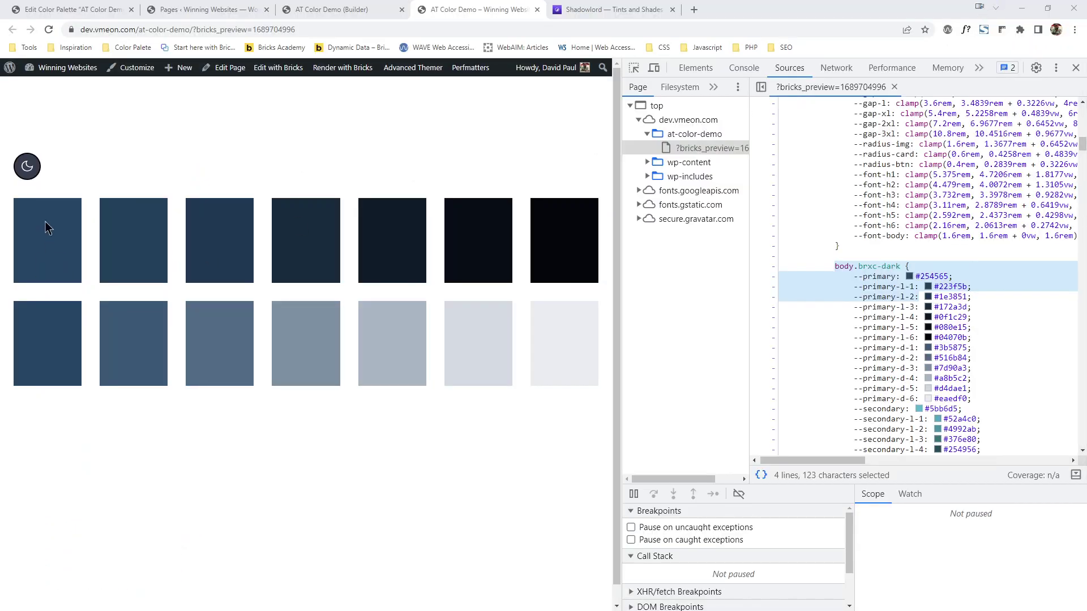
left_click(28, 170)
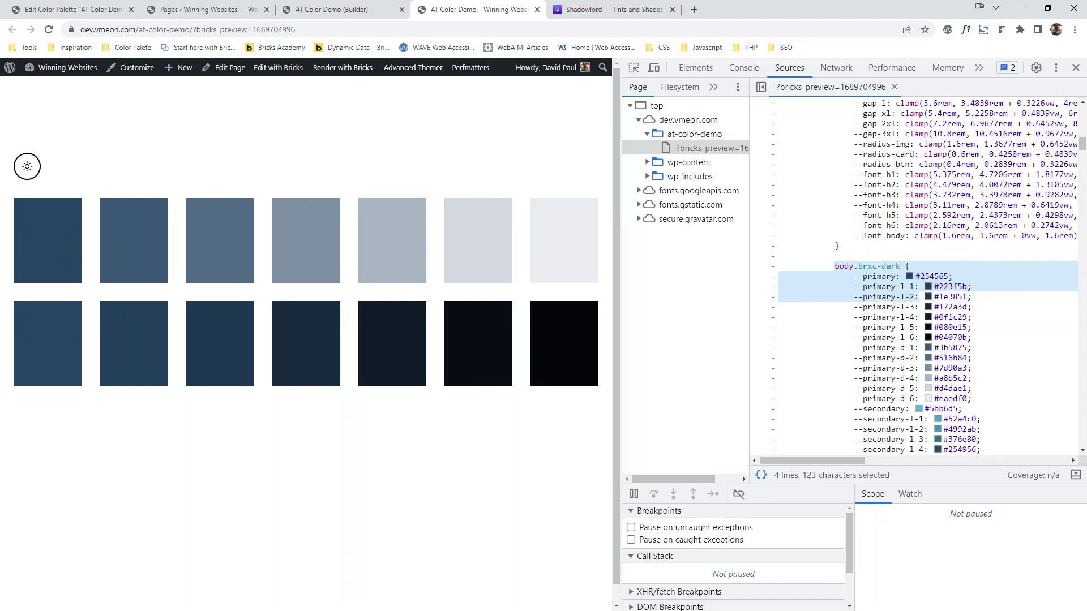
key("alt+Tab")
scroll(330, 138, "up", 4)
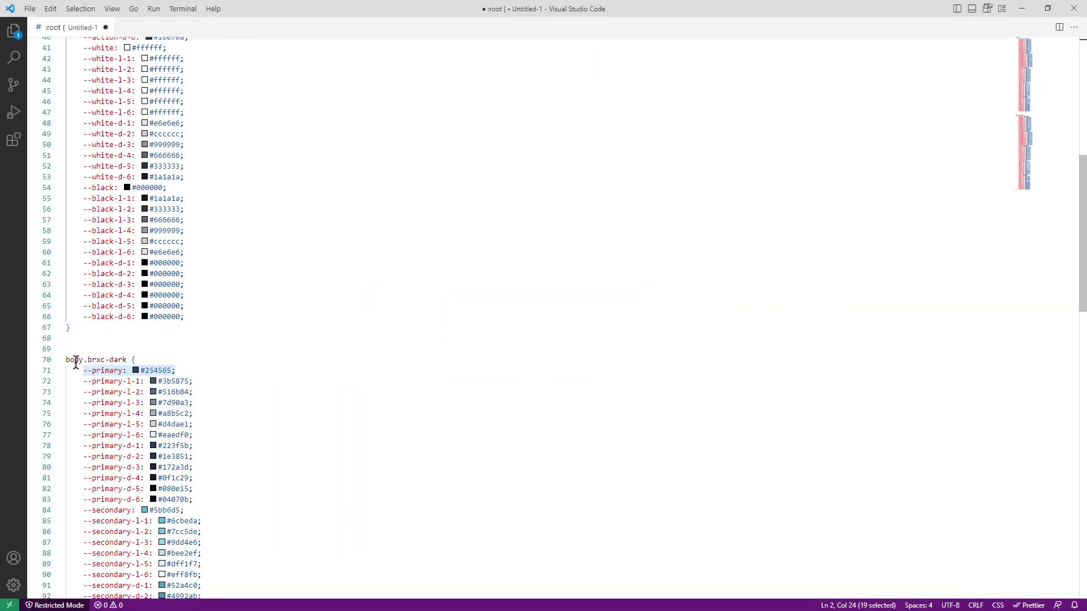
left_click_drag(83, 382, 196, 383)
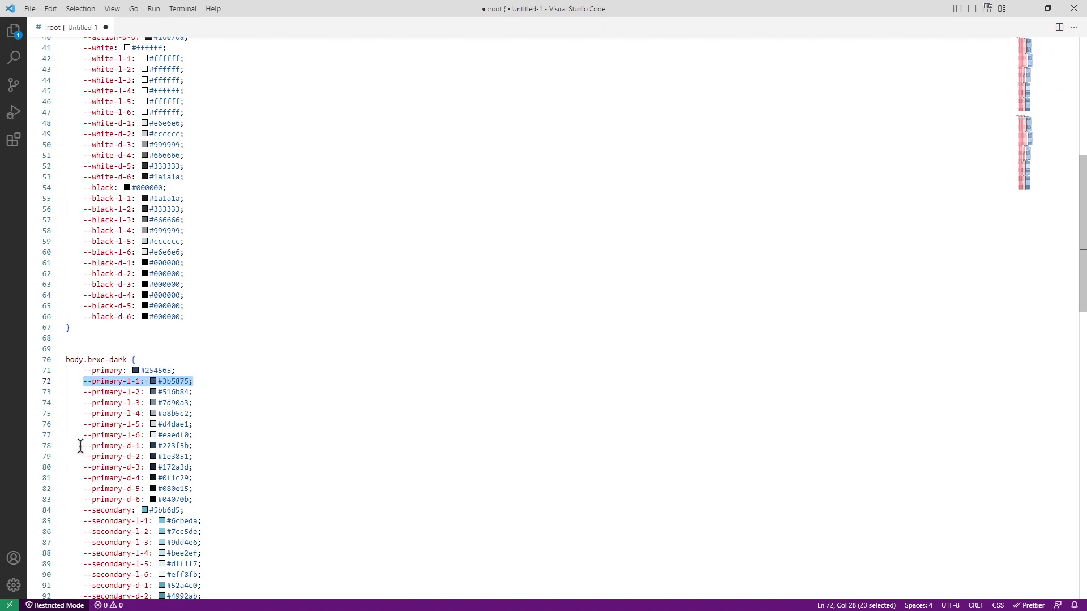
left_click_drag(80, 446, 200, 447)
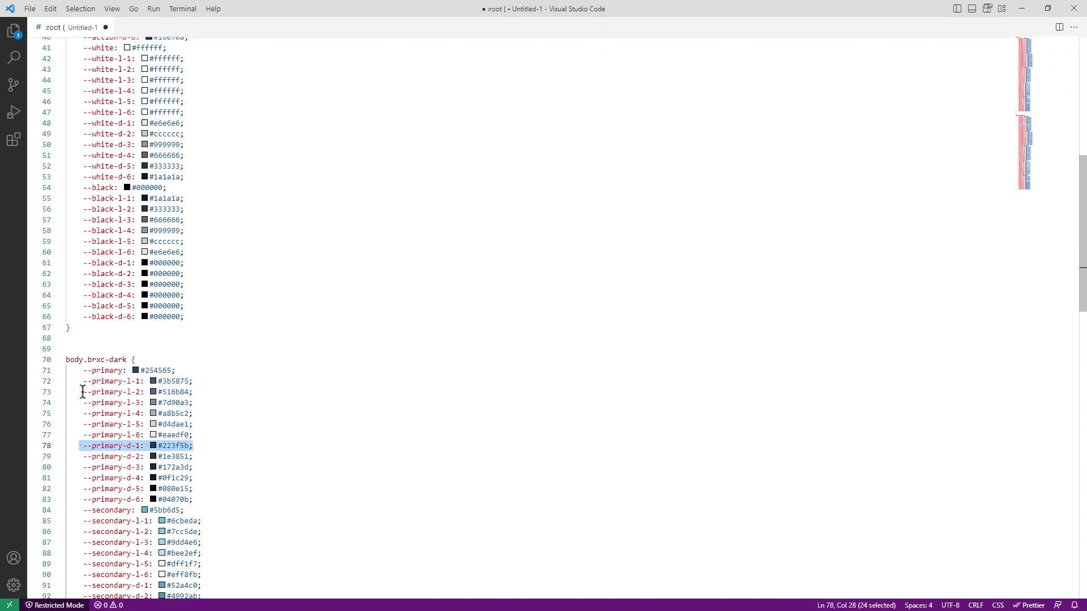
Examine --primary-l-2 in the body.brxc-dark rule and compare it with the demo page's swatches in dark mode
left_click_drag(83, 391, 206, 392)
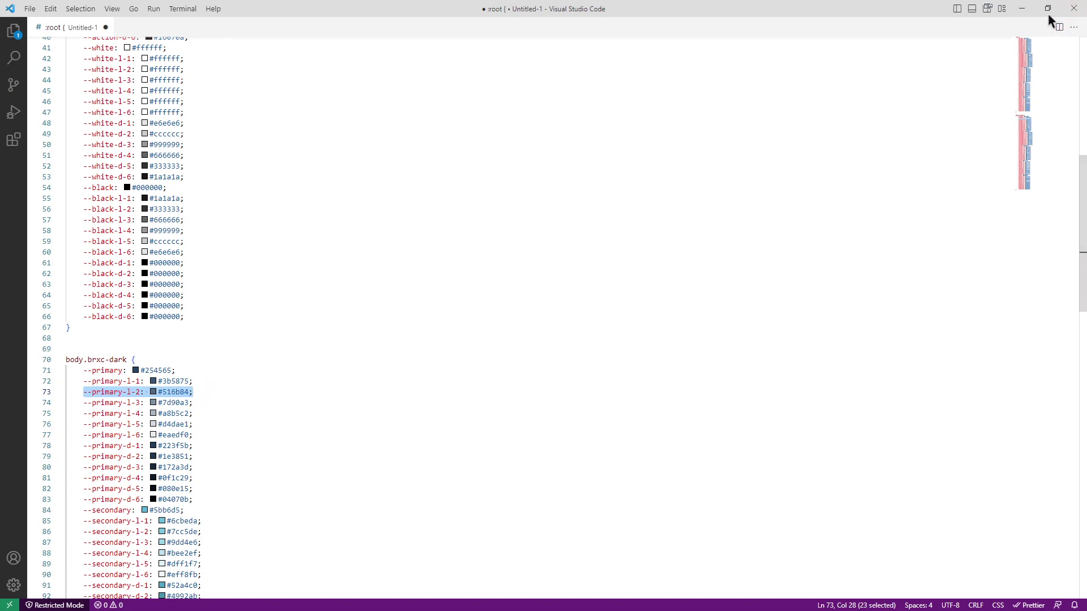
left_click(1022, 9)
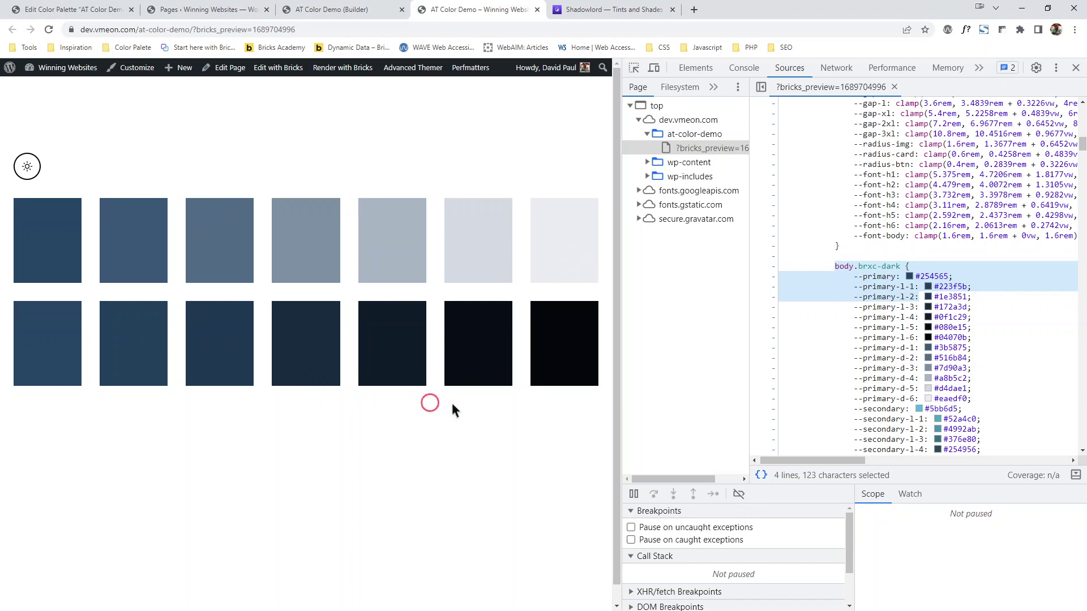
left_click(23, 171)
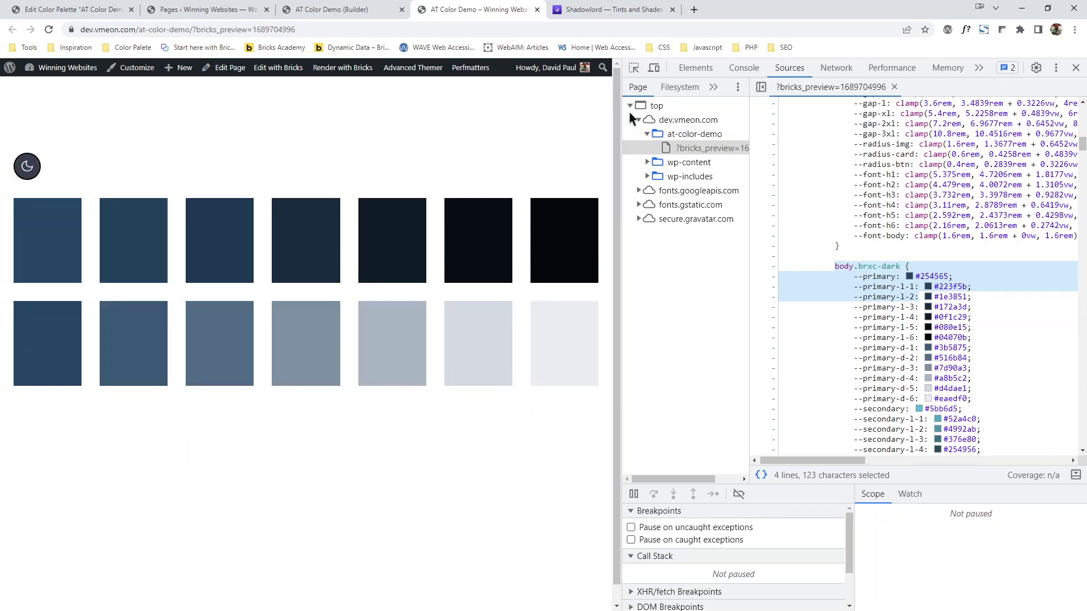
Close the developer tools and toggle the demo page between dark and light mode, leaving it in light mode
left_click(1075, 67)
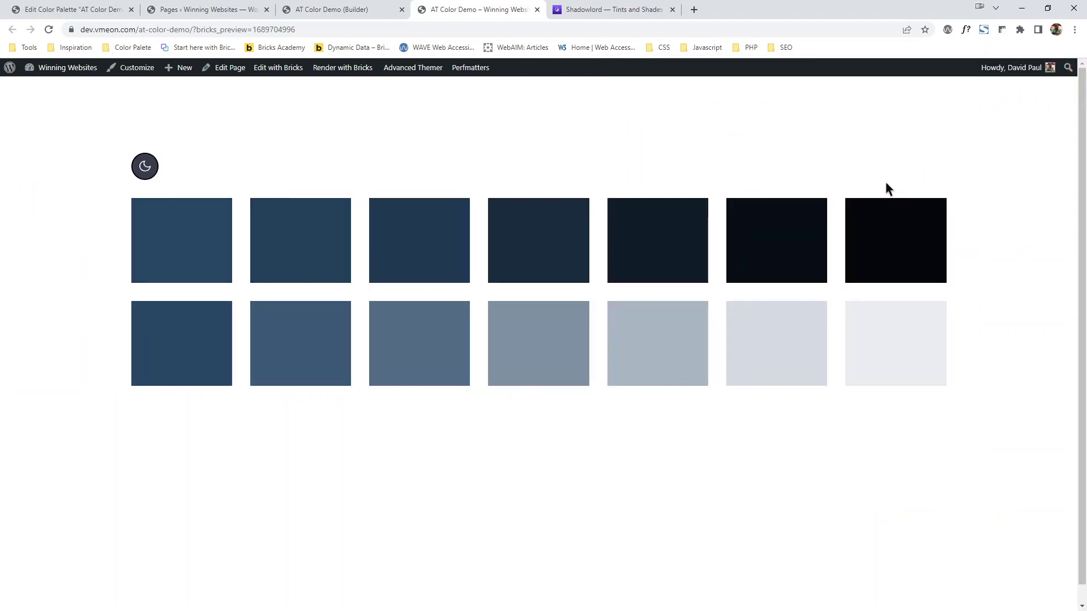
left_click(153, 174)
left_click(154, 174)
left_click(153, 175)
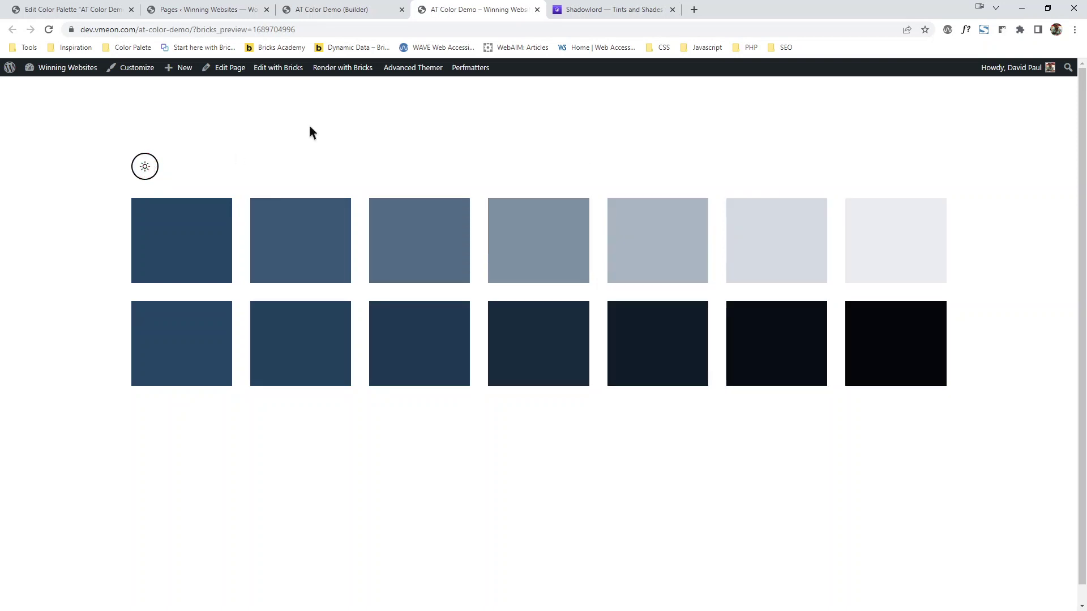
Reload the demo page without its bricks_preview parameter, enable the Advanced Themer frontend editor there and open its settings
mouse_move(399, 72)
left_click_drag(193, 29, 371, 31)
key("BackSpace")
key("Return")
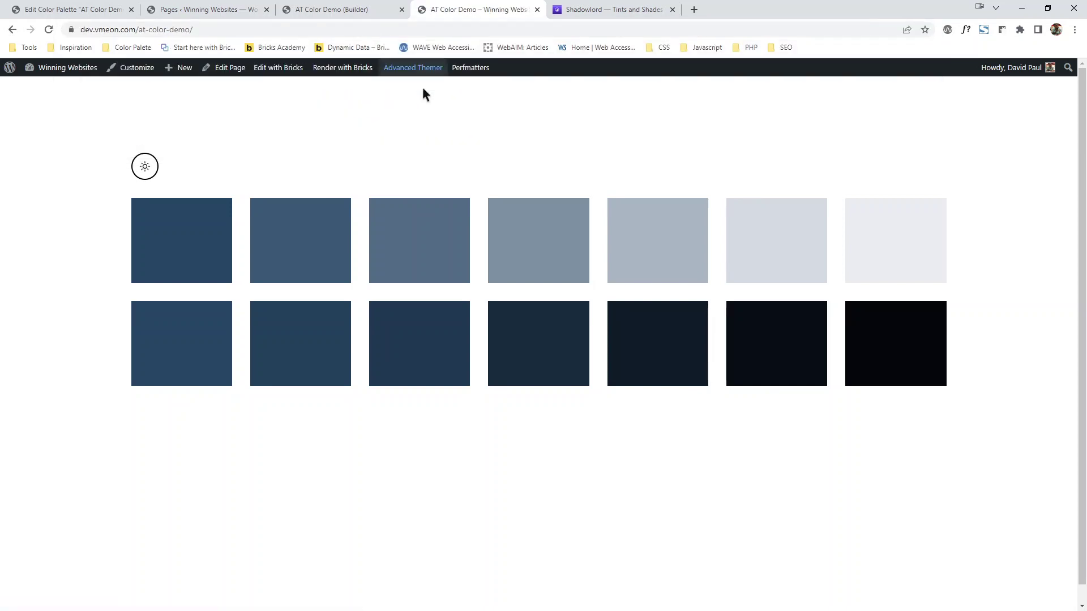
mouse_move(413, 69)
left_click(413, 91)
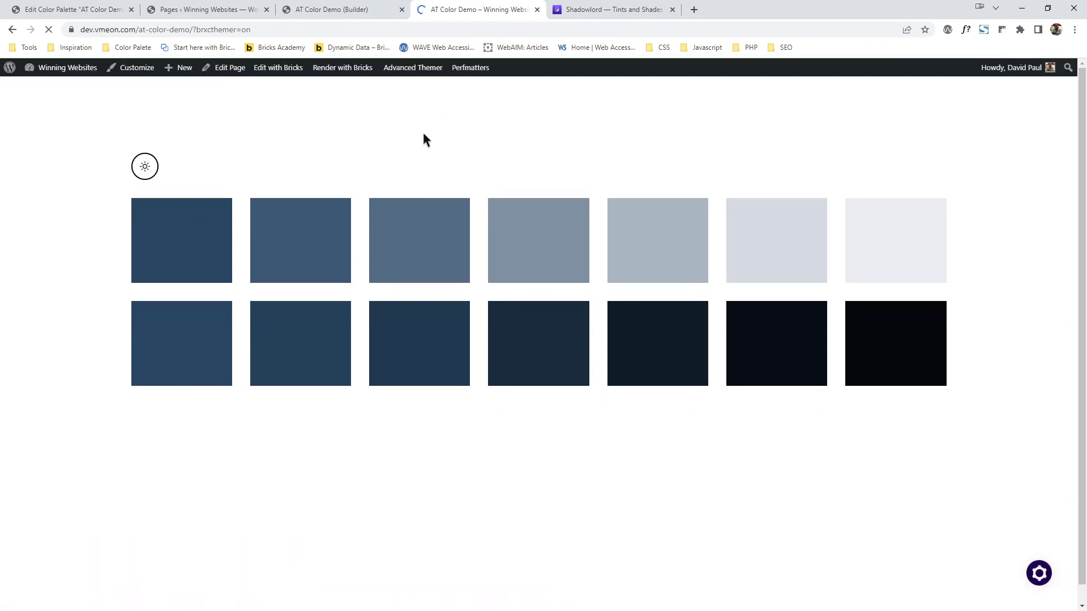
left_click(1039, 574)
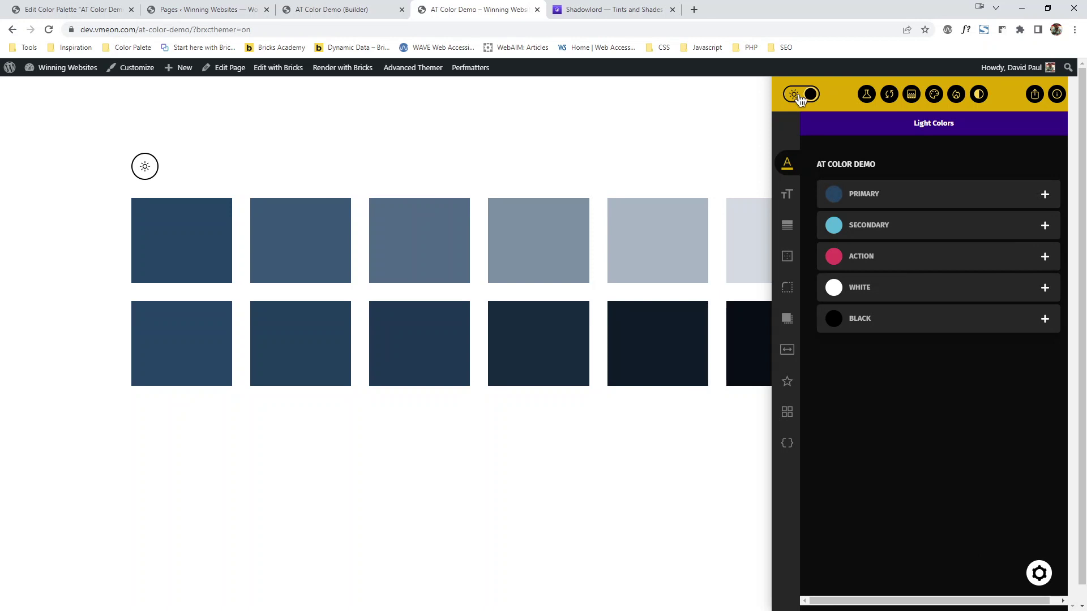
Reset the L-1 shade of Primary in the light colors, and expand the Primary shades in the dark colors
left_click(896, 196)
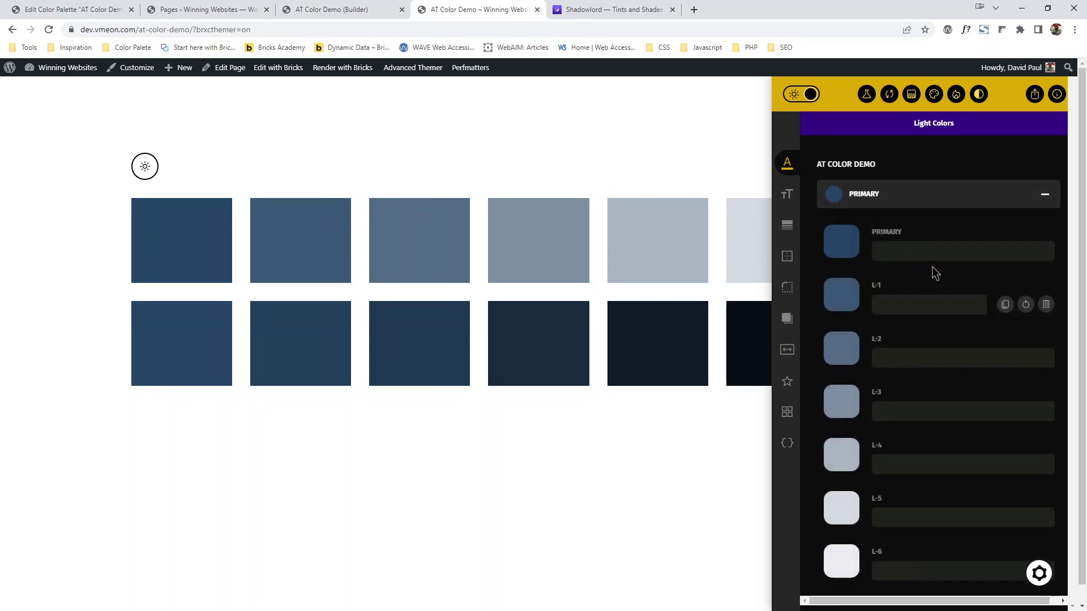
left_click(871, 195)
scroll(863, 343, "down", 1)
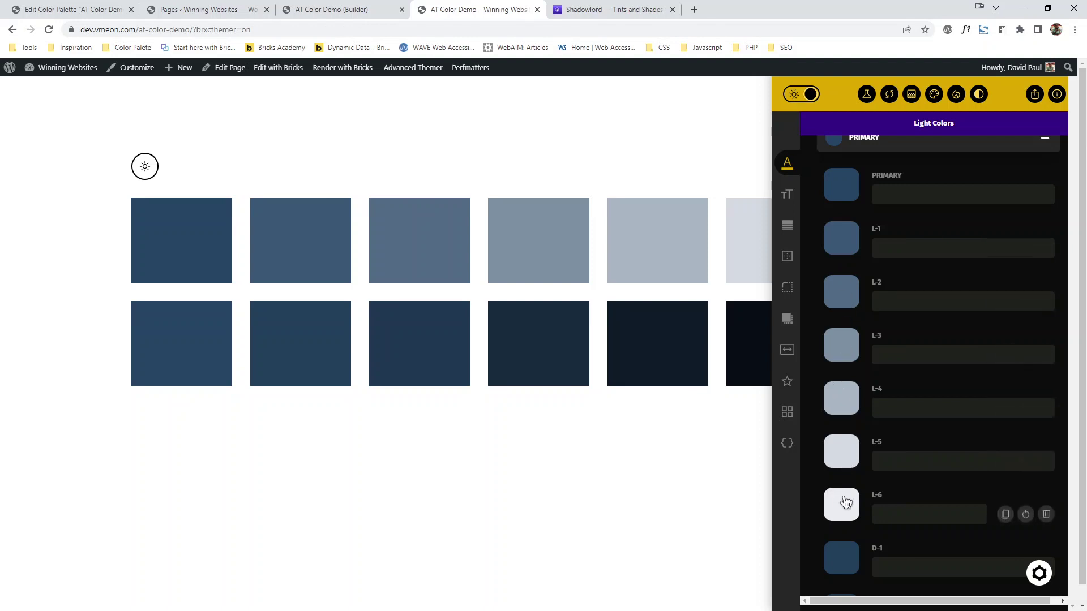
scroll(963, 266, "up", 2)
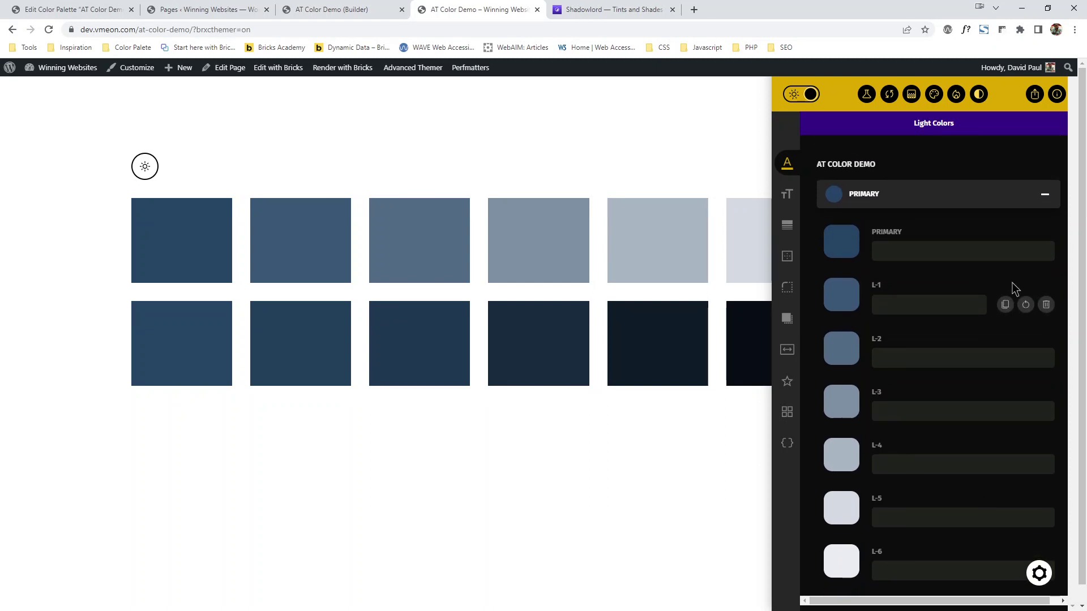
left_click(1027, 305)
left_click(910, 200)
left_click(794, 95)
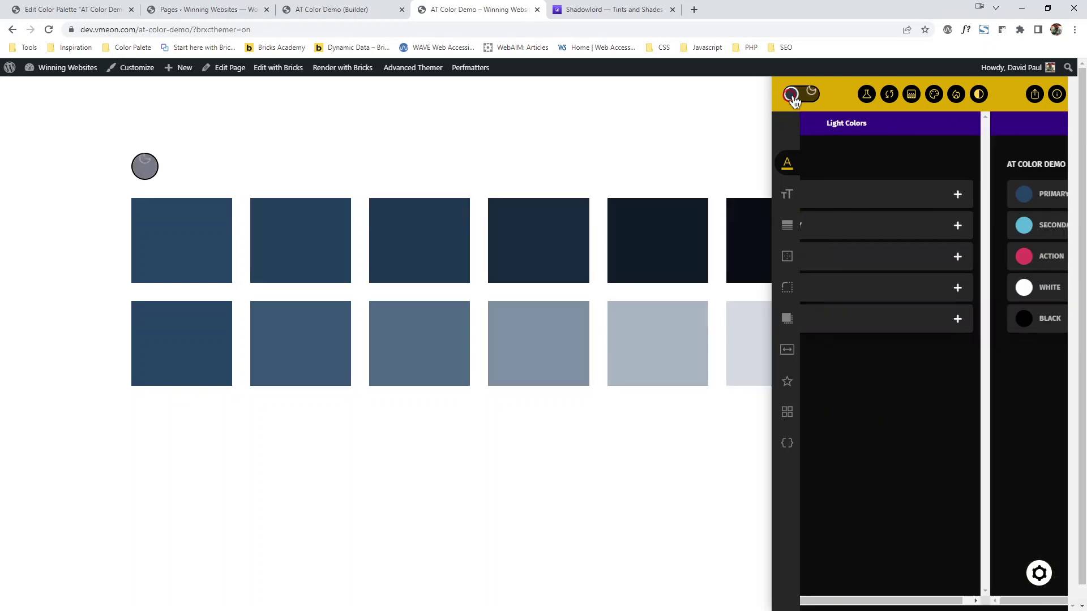
left_click(929, 189)
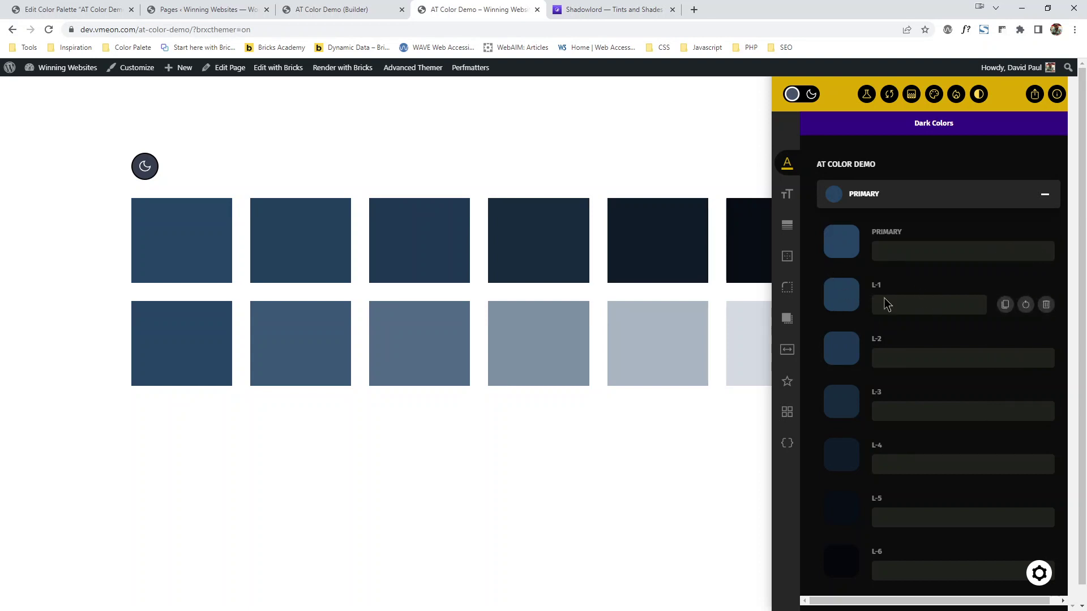
Set the L-1 shade of Primary in the dark colors to #4174a4
left_click(1025, 306)
left_click(840, 298)
left_click_drag(906, 361, 901, 342)
left_click(918, 304)
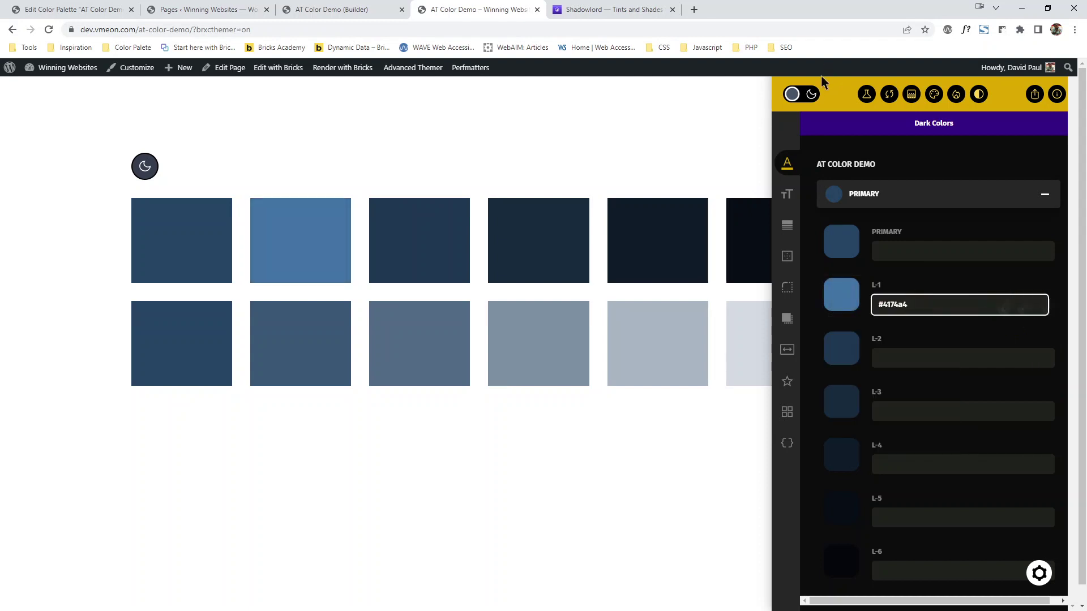
Toggle the theme editor between light and dark colors to compare the L-1 swatch in both modes
left_click(811, 95)
left_click(811, 95)
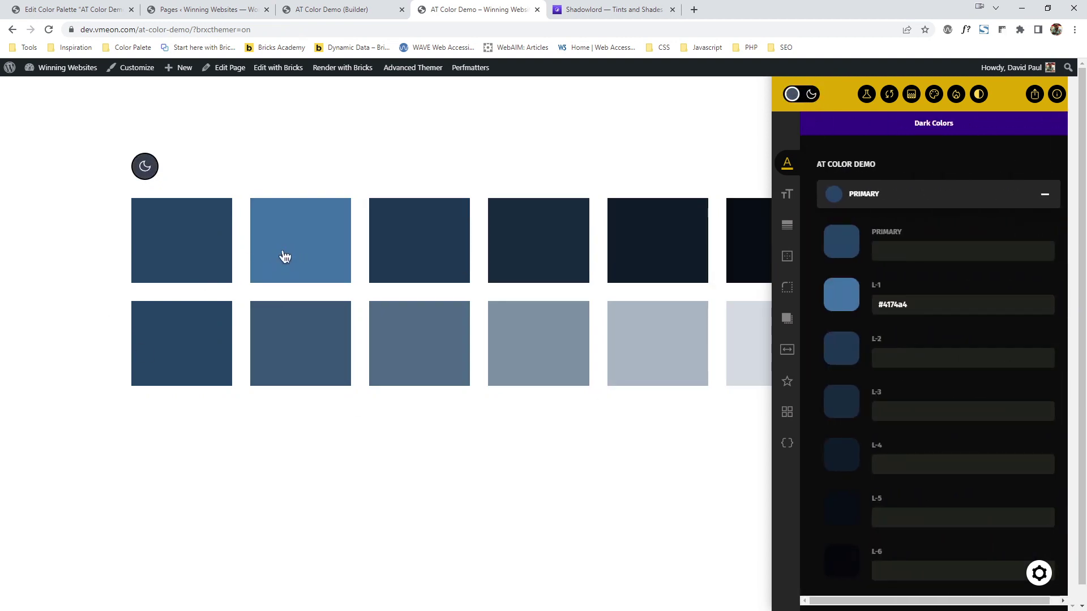
left_click(804, 94)
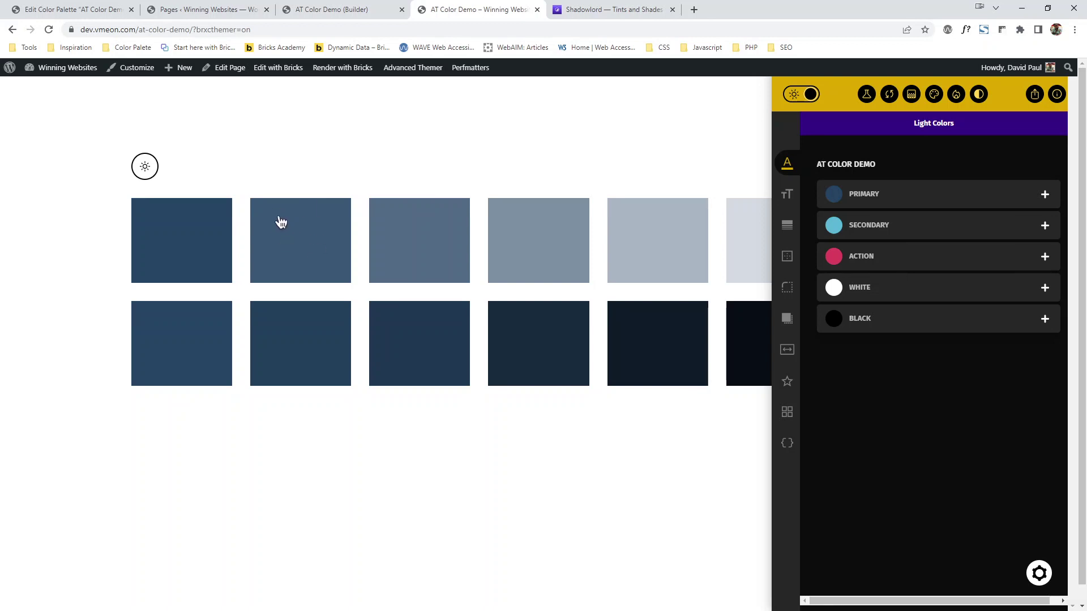
left_click(799, 94)
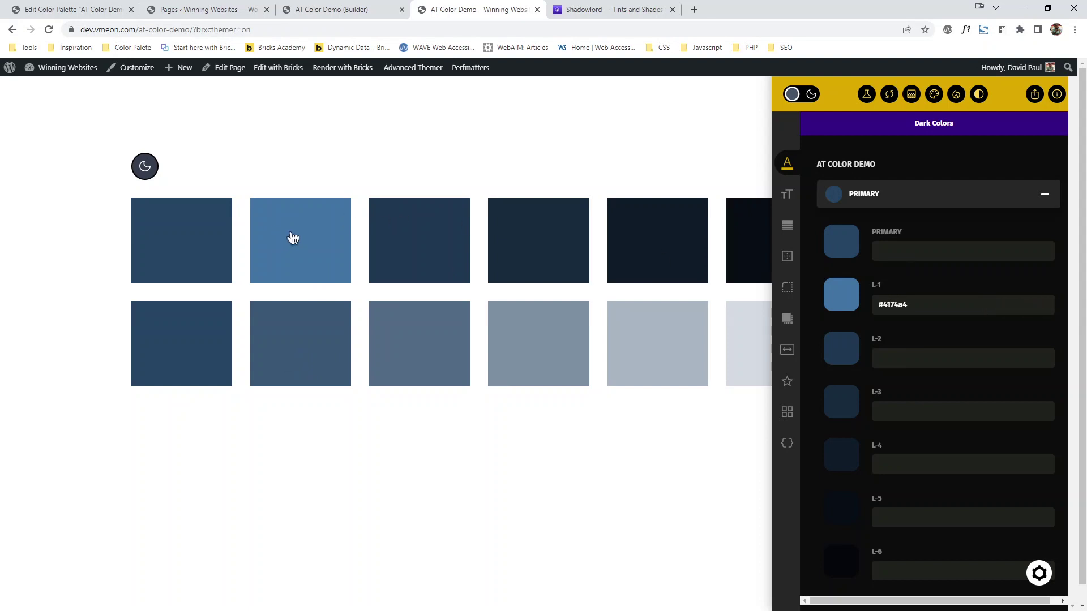
Set the dark Primary L-1 shade to #ff0000 and check its swatch against light mode
left_click(853, 301)
left_click_drag(903, 404, 872, 404)
left_click_drag(933, 351, 954, 314)
left_click(811, 94)
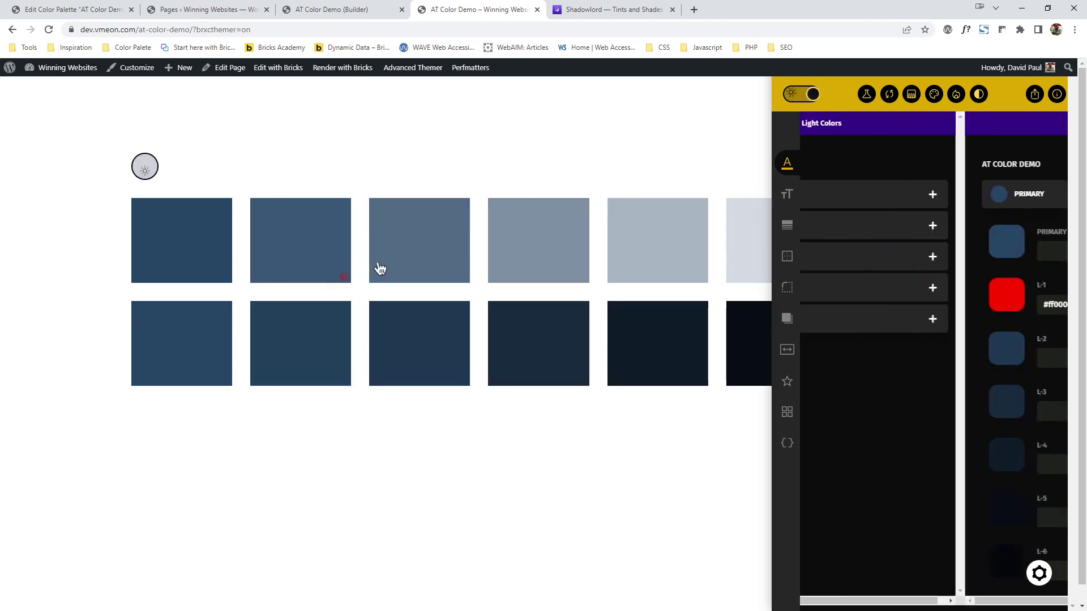
left_click(795, 95)
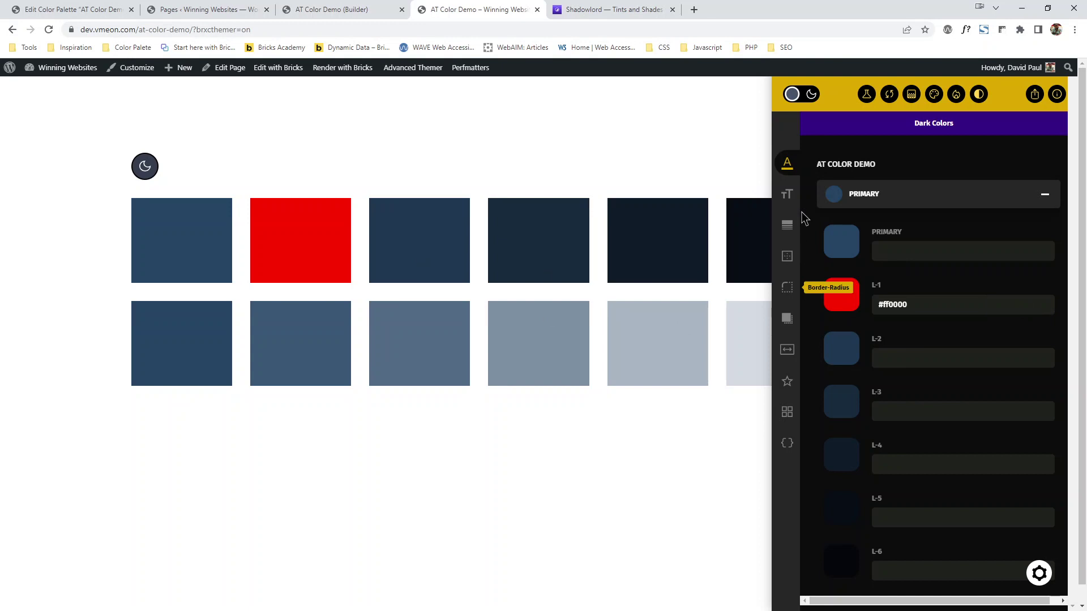
Set the dark Primary L-2 shade to #ff00a2 and check the swatches by switching the color mode
left_click(841, 348)
left_click(879, 458)
left_click(905, 420)
left_click_drag(907, 422, 960, 360)
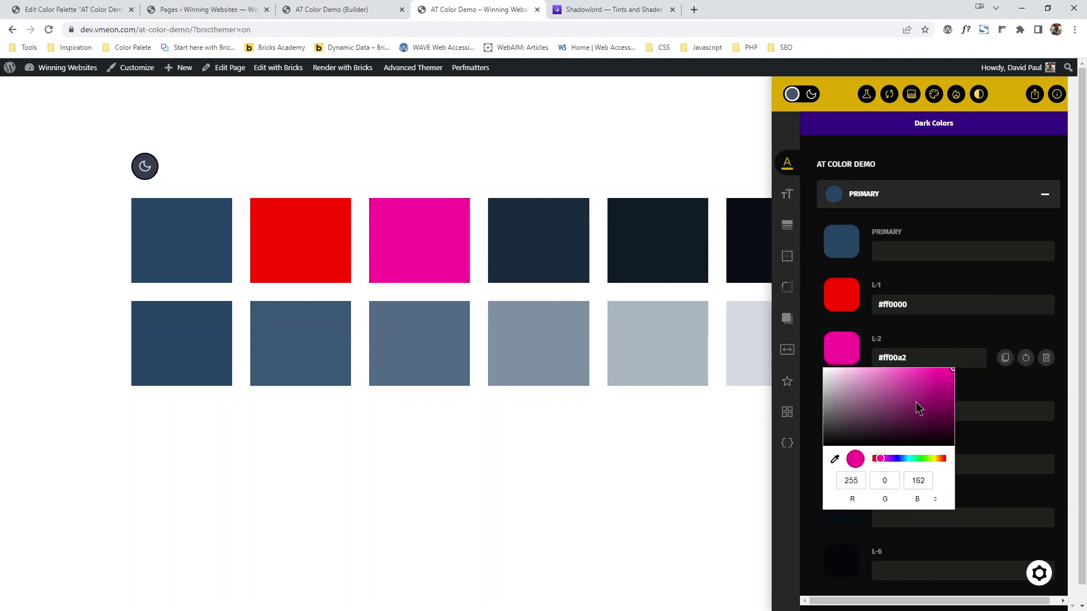
left_click(937, 334)
left_click(800, 95)
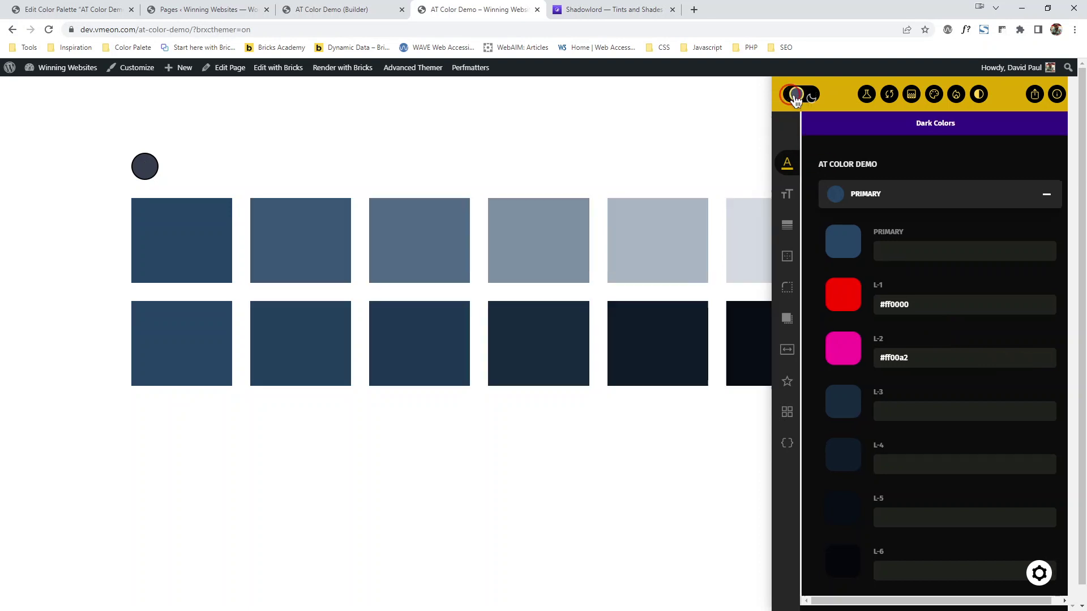
Toggle the demo page repeatedly between light and dark mode to compare the customized swatches, leaving it in dark mode
left_click(145, 166)
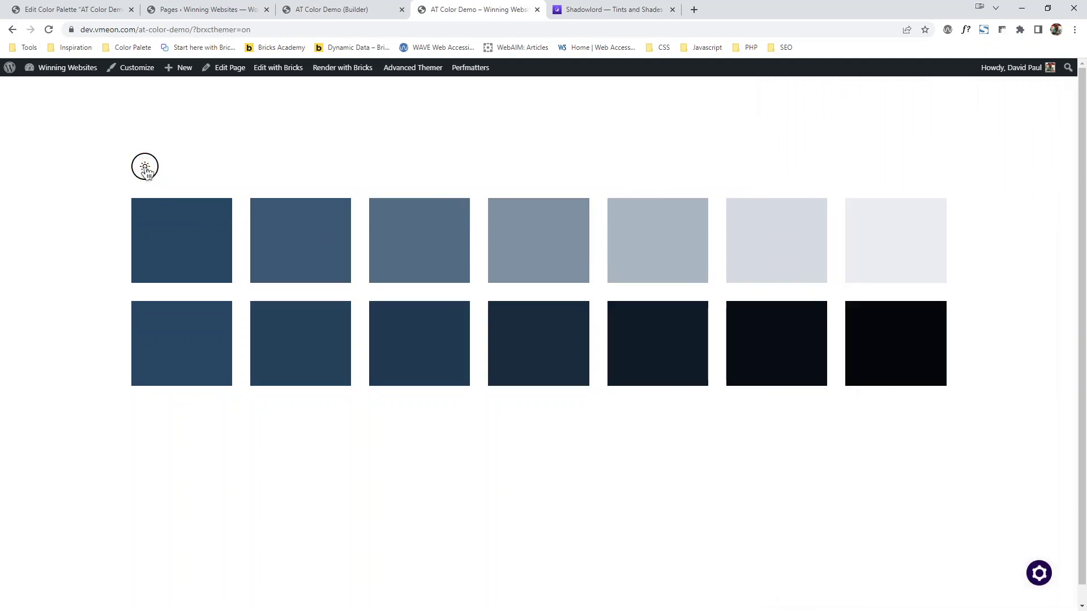
left_click(145, 166)
left_click(144, 166)
left_click(145, 167)
left_click(145, 167)
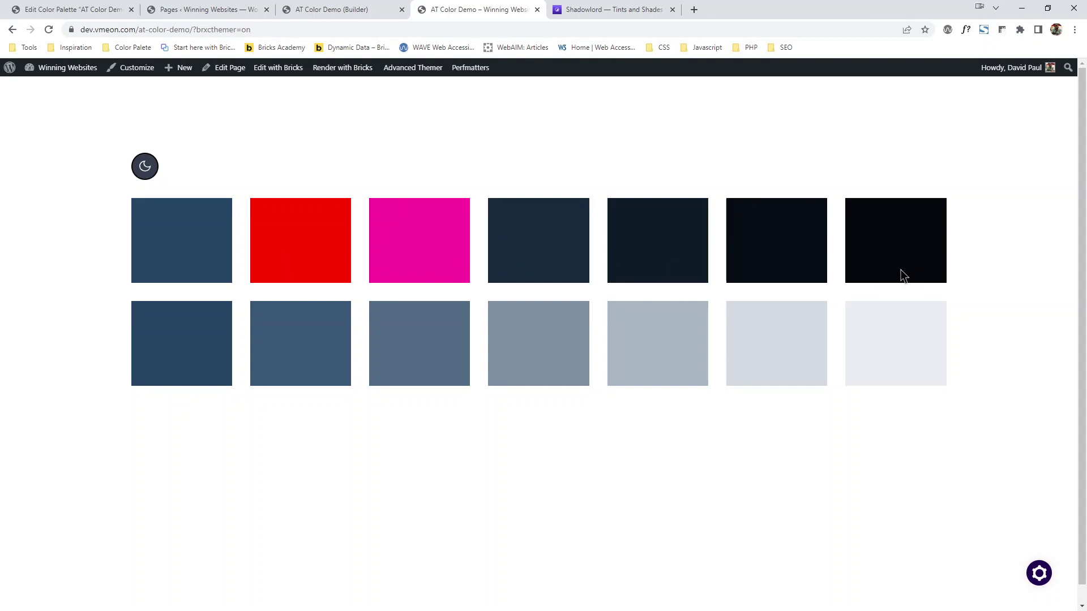
Open the theme editor's export options and copy the AT Color Demo modifications as JSON
left_click(1037, 572)
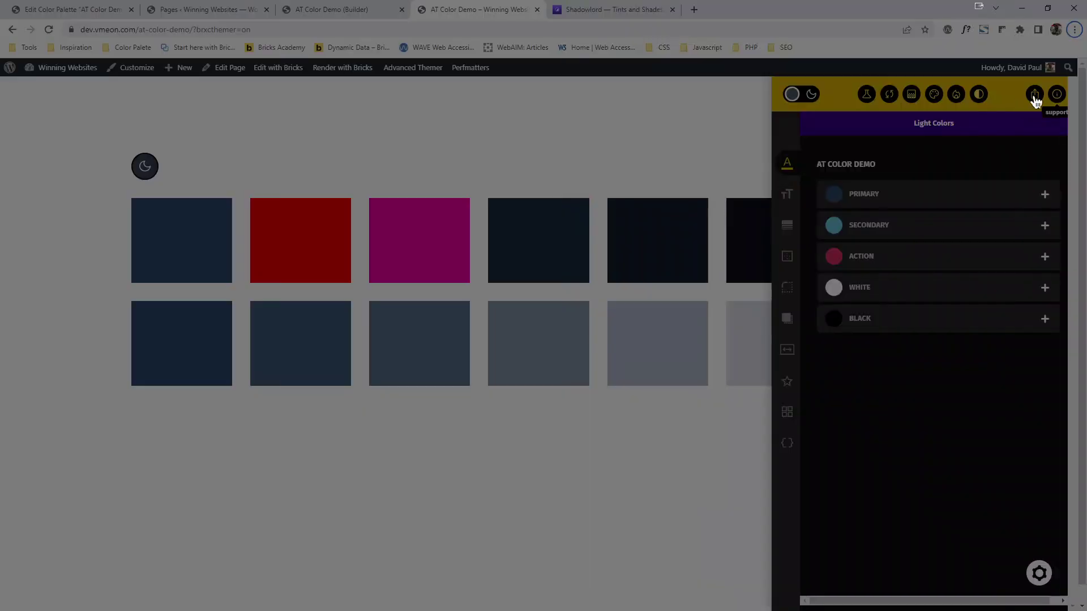
left_click(1034, 96)
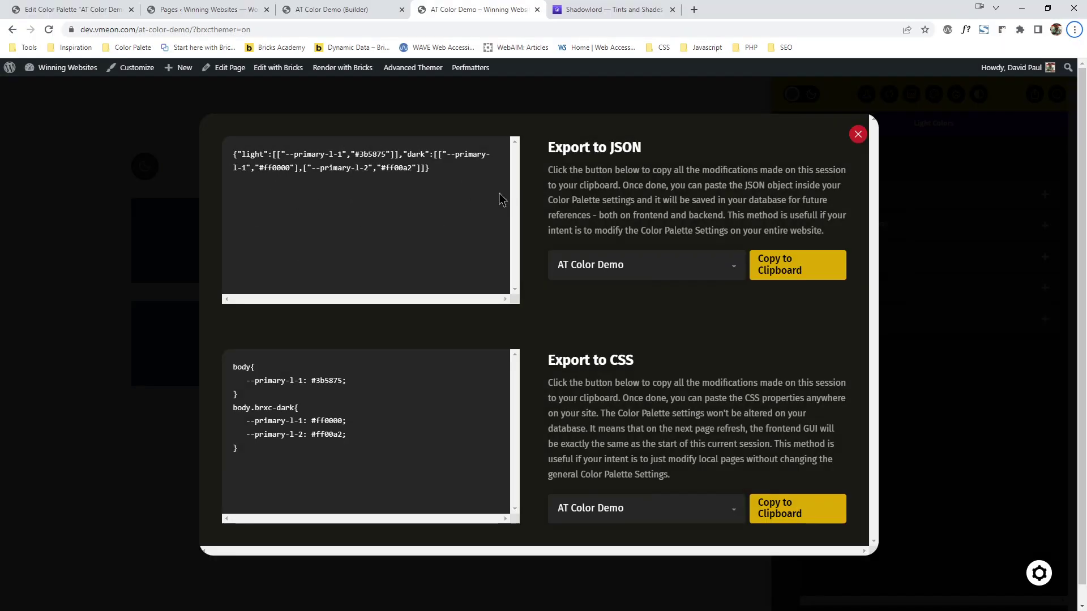
left_click(816, 275)
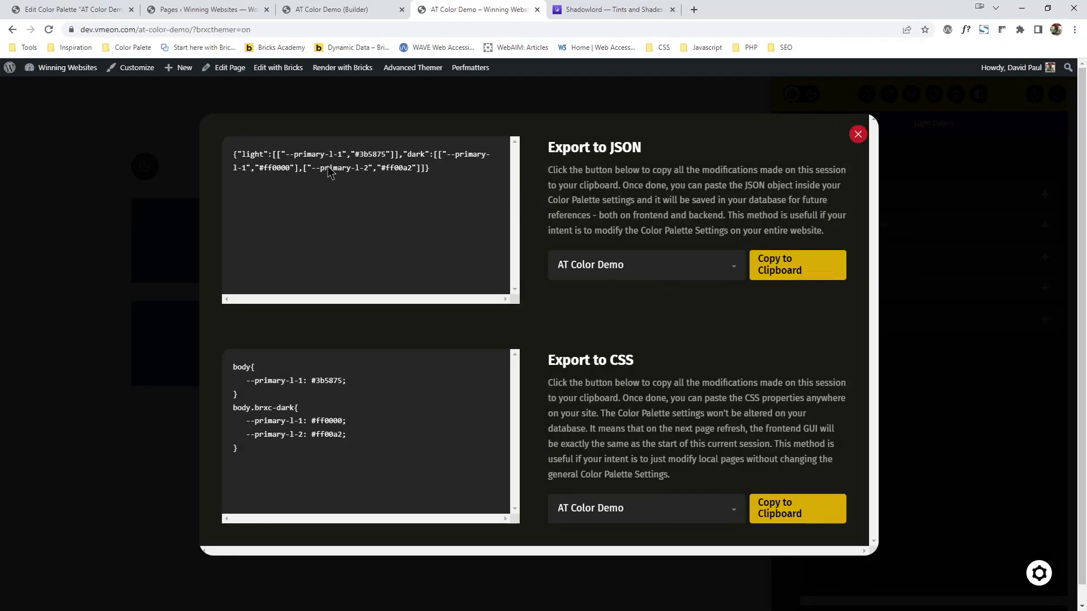
Paste the exported JSON into the AT Color Demo palette's custom shapes/colors import setting and update the palette
left_click(74, 9)
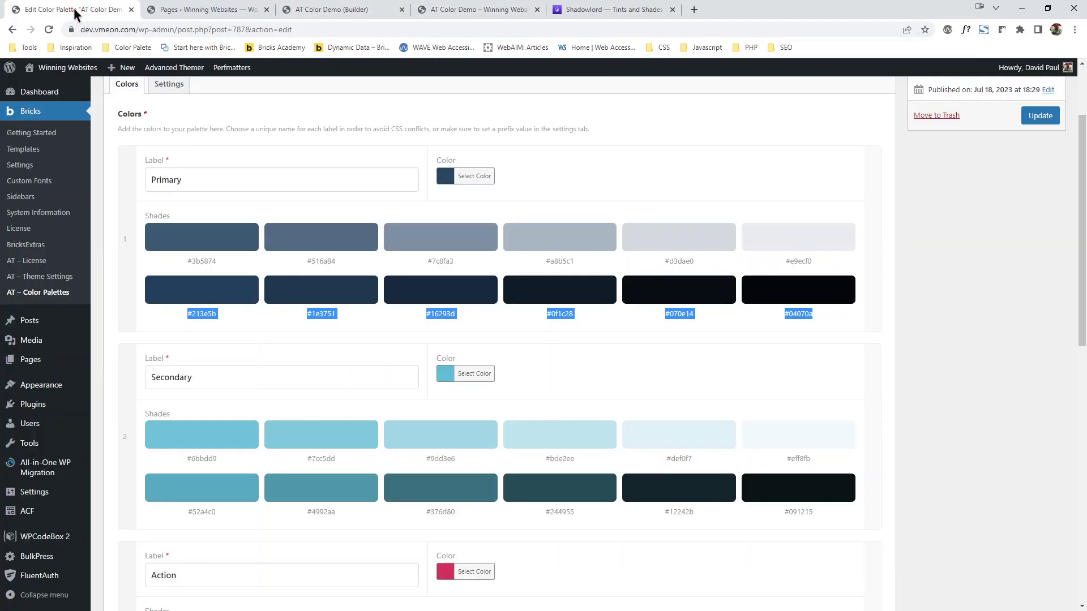
left_click(172, 86)
left_click(358, 451)
right_click(358, 451)
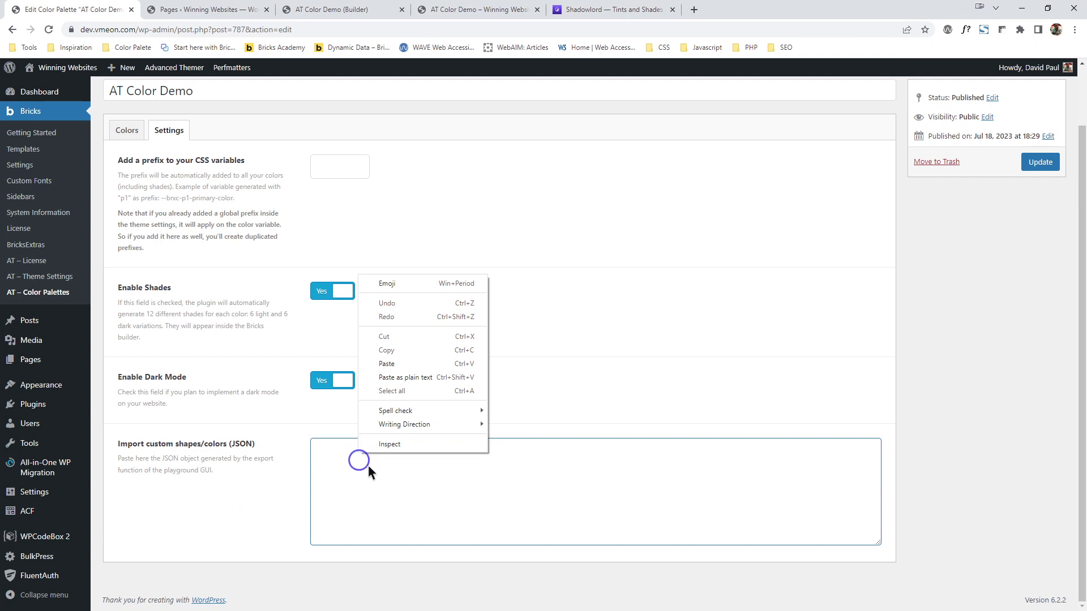
left_click(395, 333)
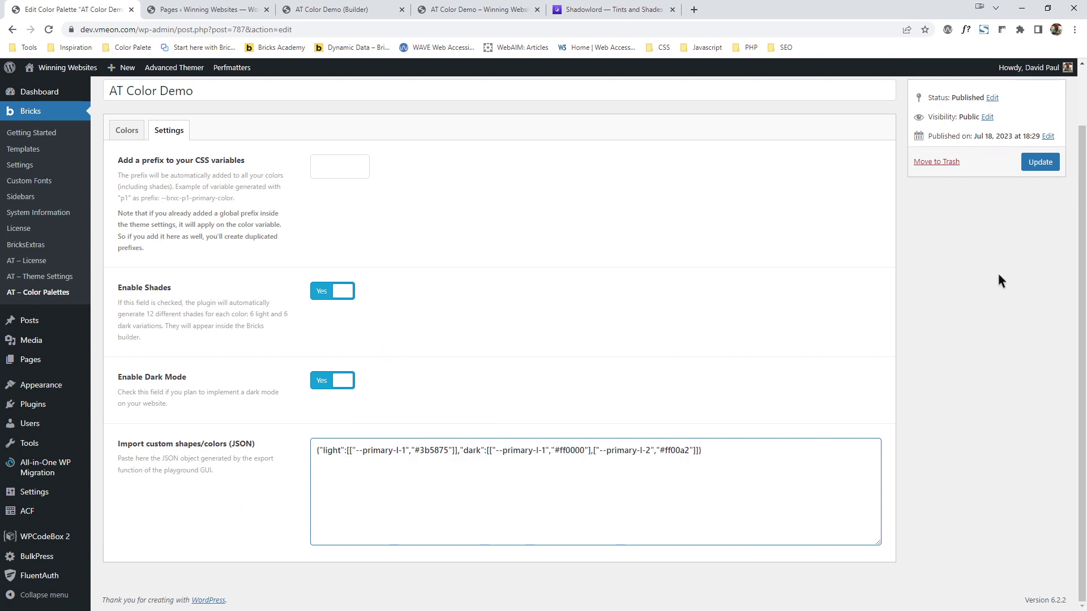
left_click(1036, 162)
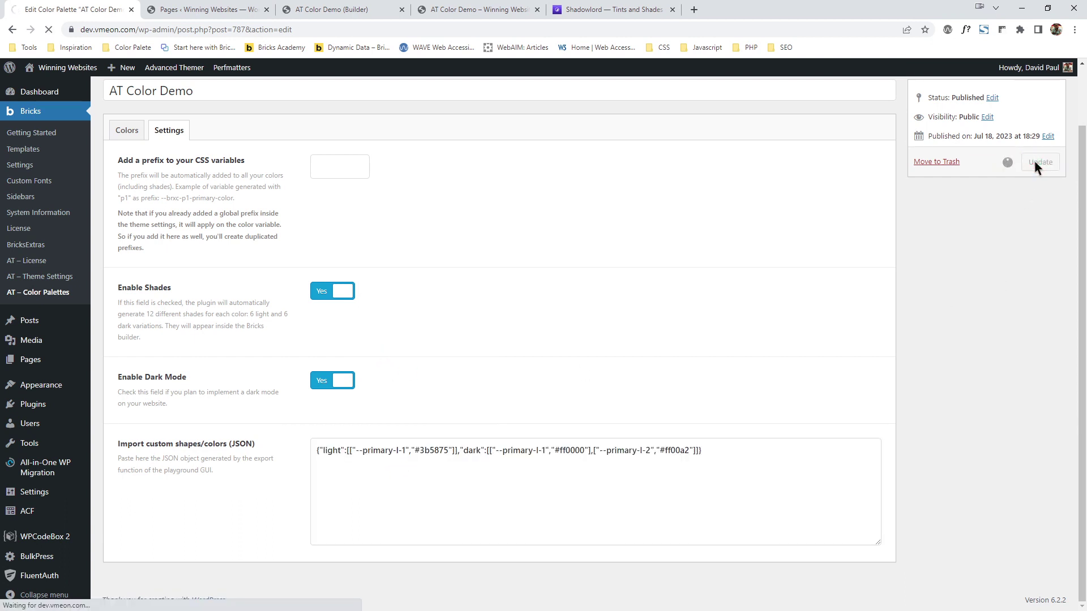
Close the export options, open the demo page in a new tab without the ?brxcthemer=on parameter, and toggle its color mode
left_click(480, 9)
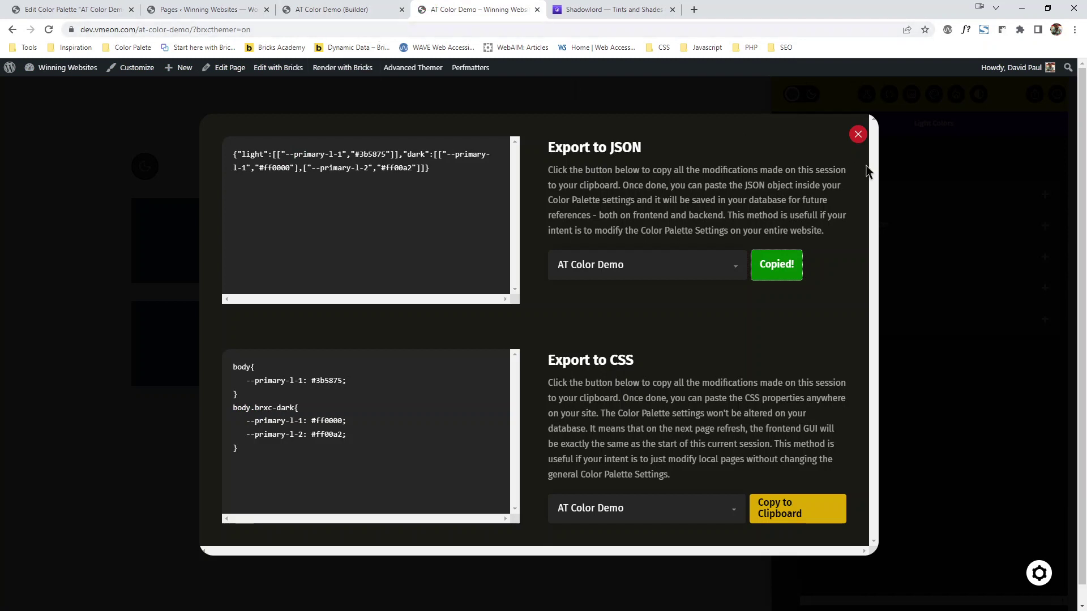
left_click(858, 136)
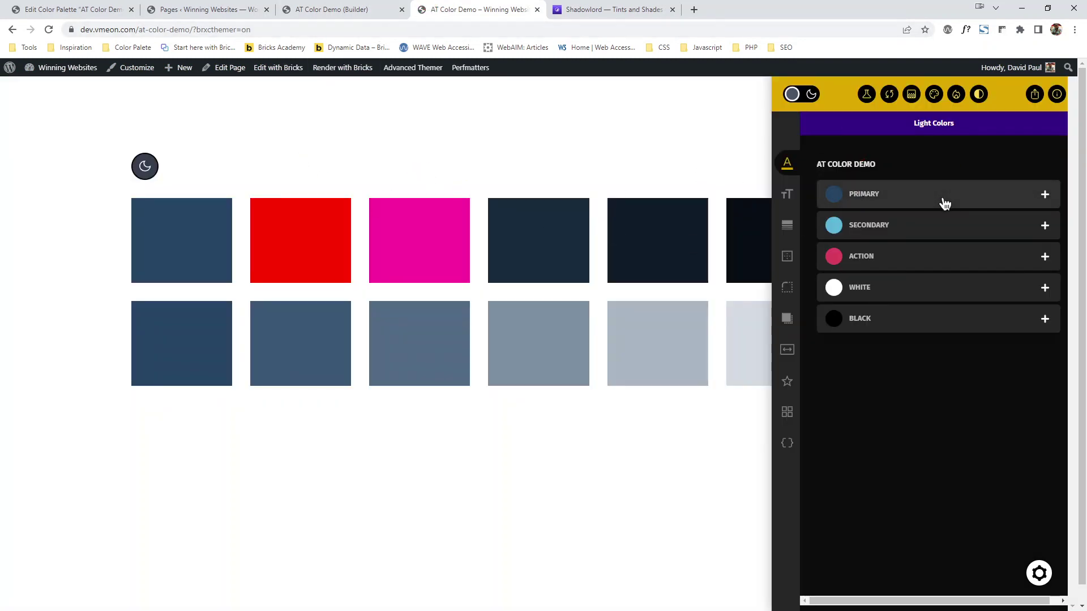
left_click(203, 30)
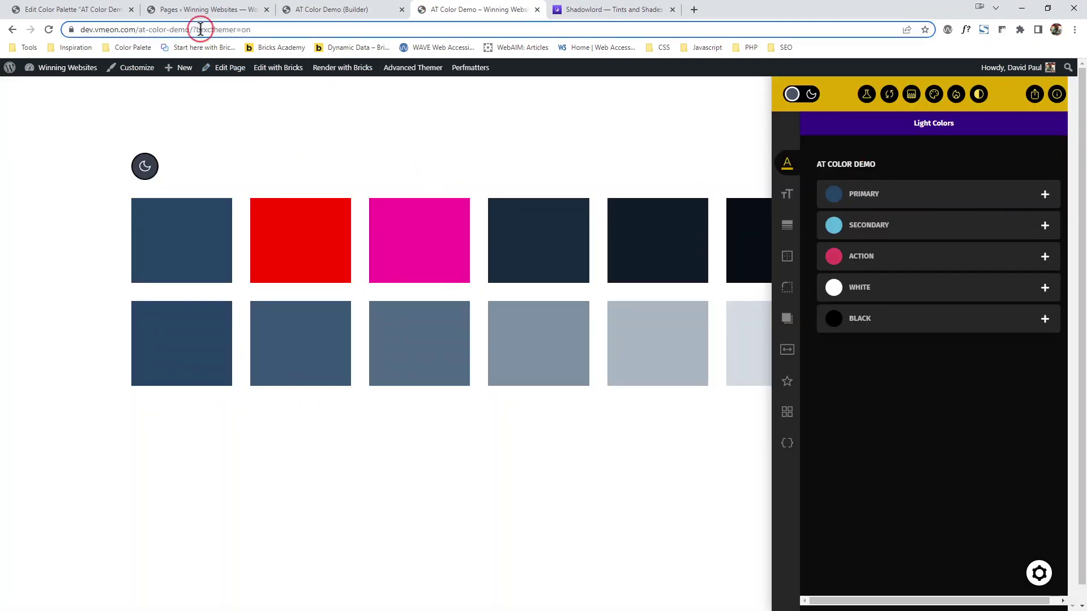
left_click(694, 9)
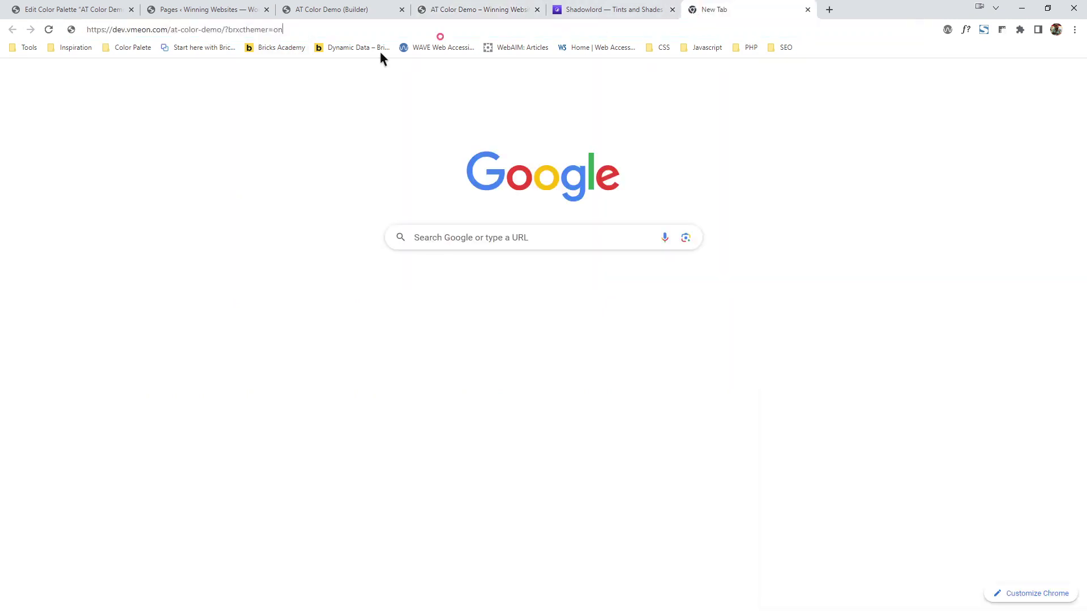
key("ctrl+v")
left_click_drag(227, 30, 315, 30)
key("BackSpace")
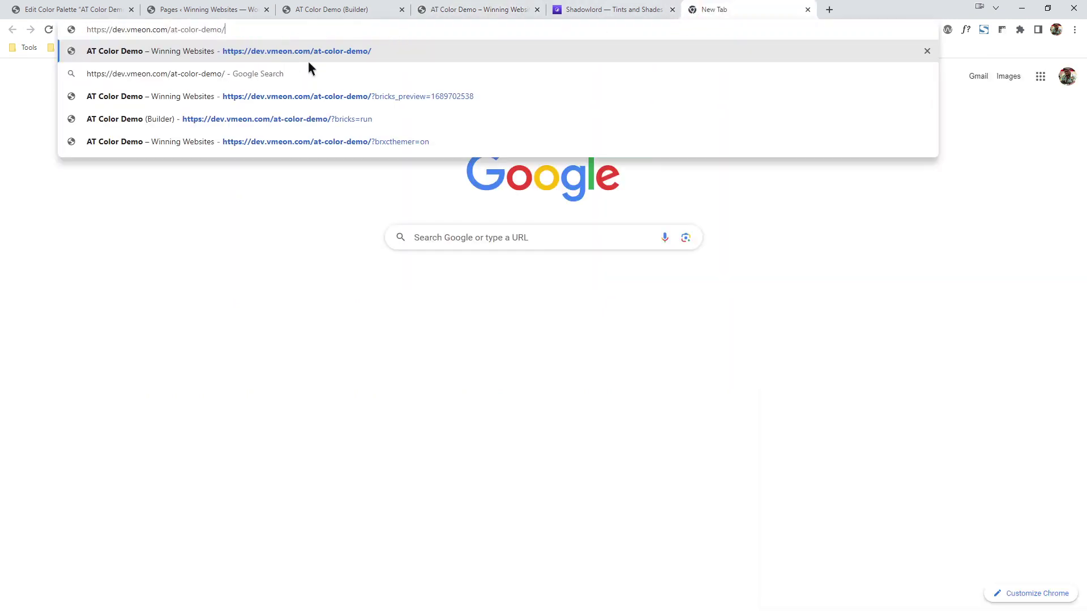
left_click(308, 60)
left_click_drag(742, 8, 614, 8)
left_click(144, 170)
left_click(146, 172)
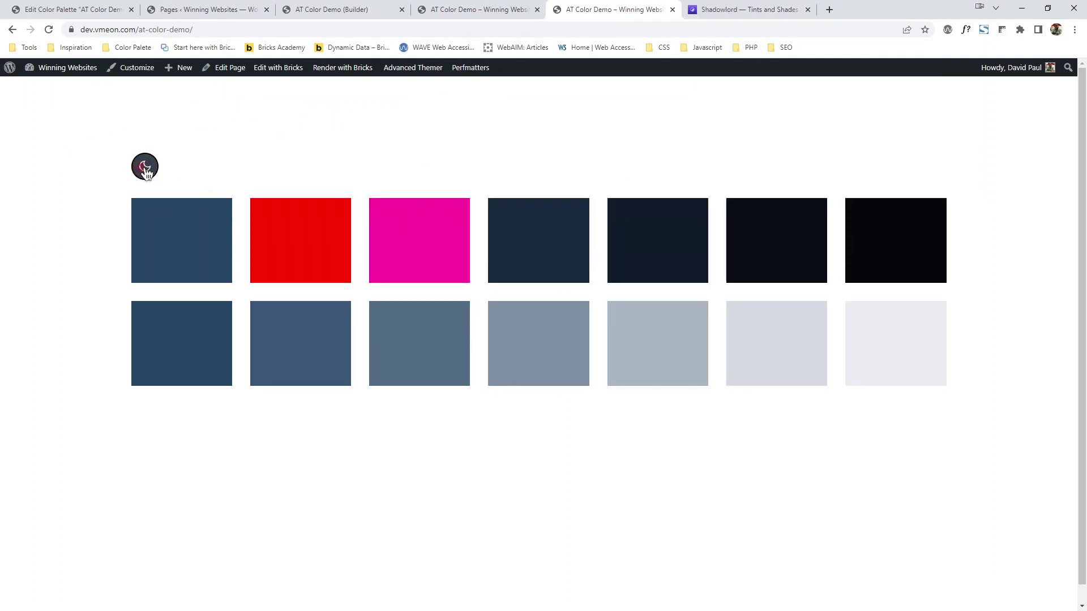
Clear the custom shapes/colors import JSON in the AT Color Demo palette settings and update the palette
left_click(99, 10)
left_click(405, 534)
key("ctrl+a")
key("BackSpace")
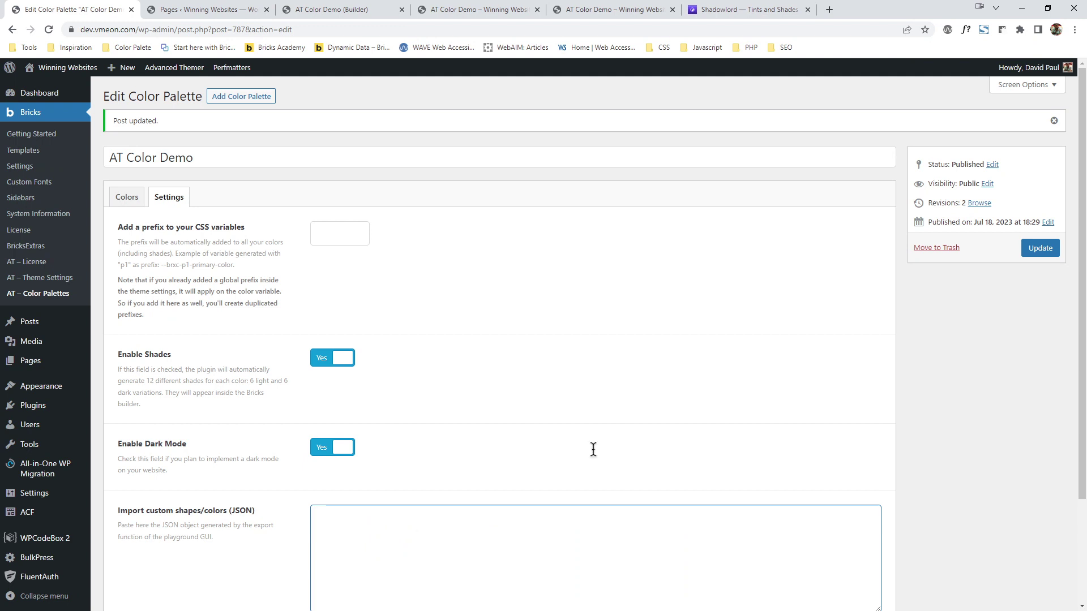
left_click(1034, 249)
Load the at-color-demo page in another new tab to check the swatches without the imported JSON
left_click(566, 10)
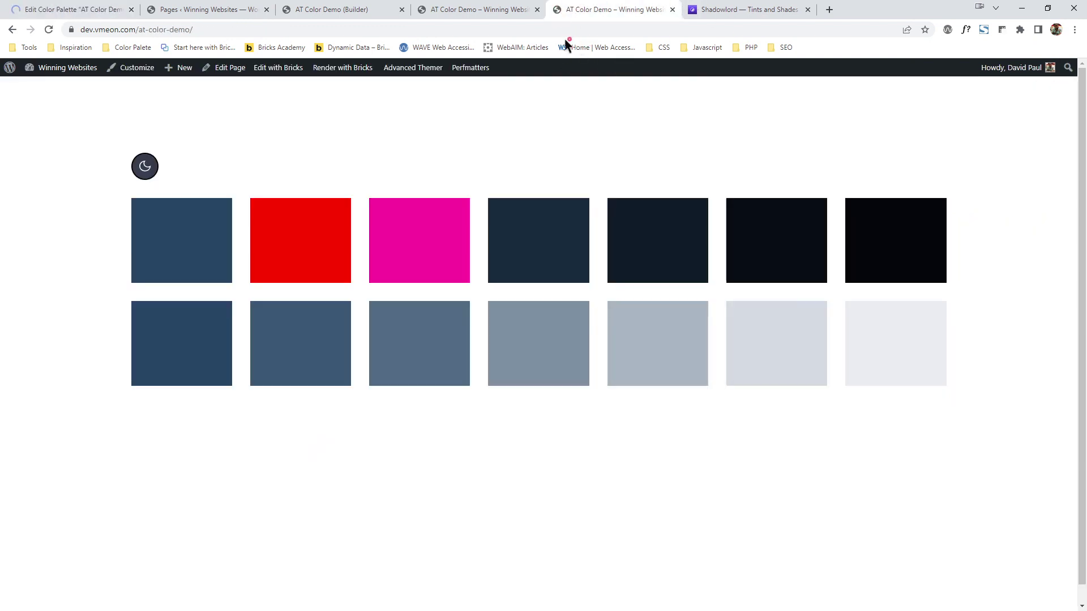
left_click(510, 28)
key("ctrl+c")
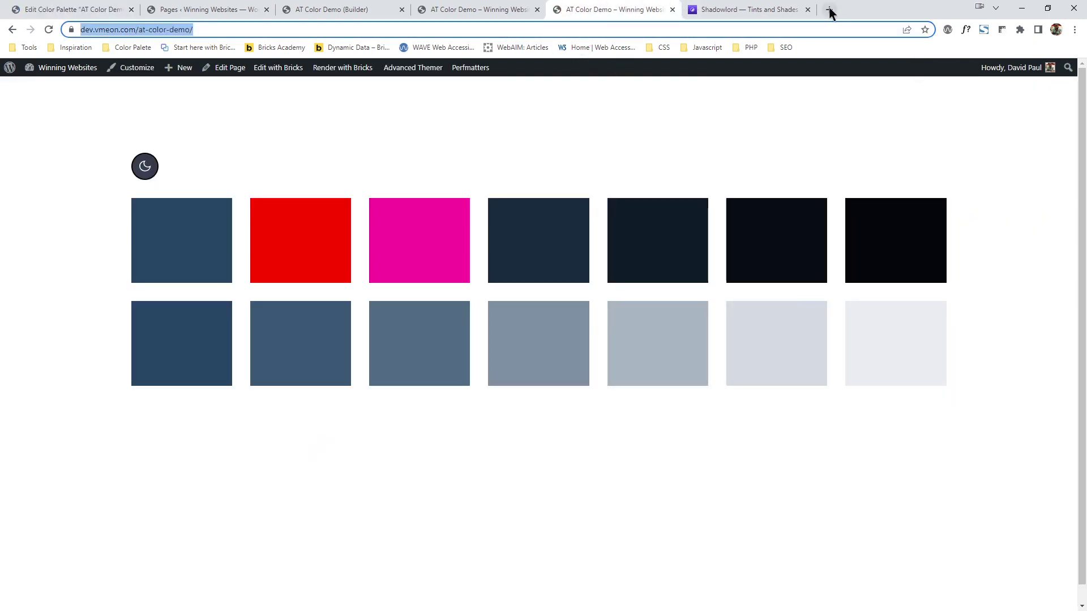
left_click(829, 9)
key("ctrl+v")
left_click_drag(827, 11, 688, 10)
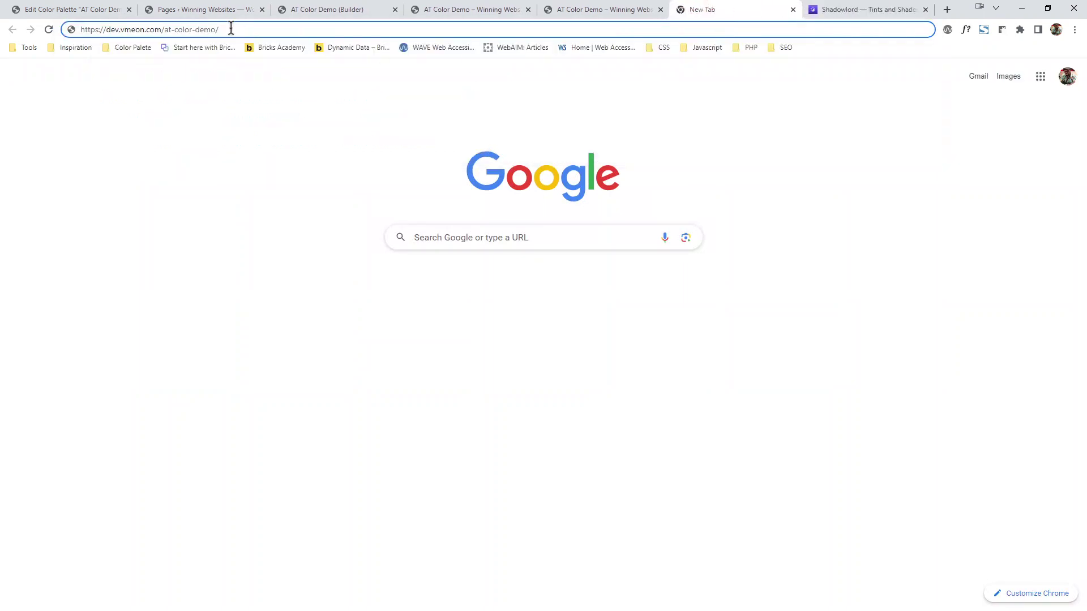
key("Return")
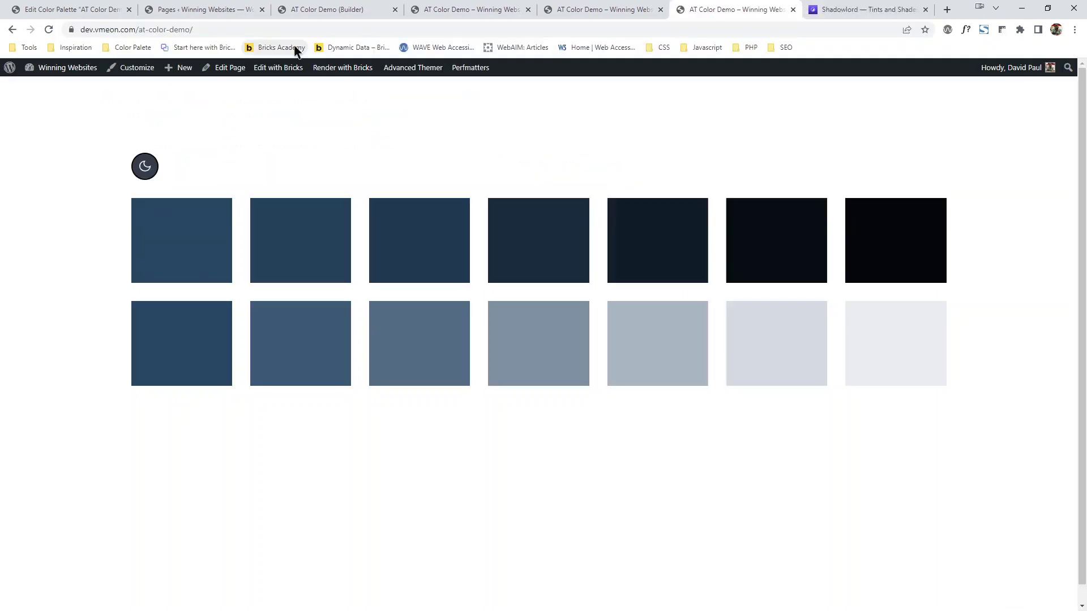
Compare the swatches across the open demo page tabs with and without the imported shades
left_click(432, 10)
left_click(744, 10)
left_click(611, 9)
left_click(696, 10)
left_click(580, 8)
left_click(688, 10)
Open the theme editor's export options, review the body.brxc-dark rule, and copy the AT Color Demo modifications as CSS
left_click(427, 15)
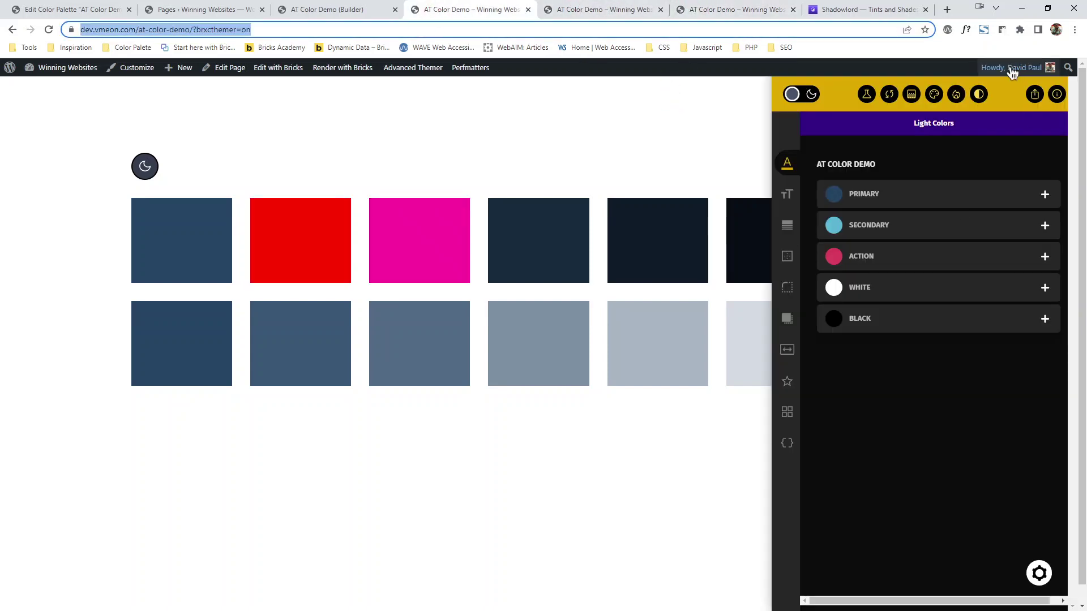
left_click(1034, 94)
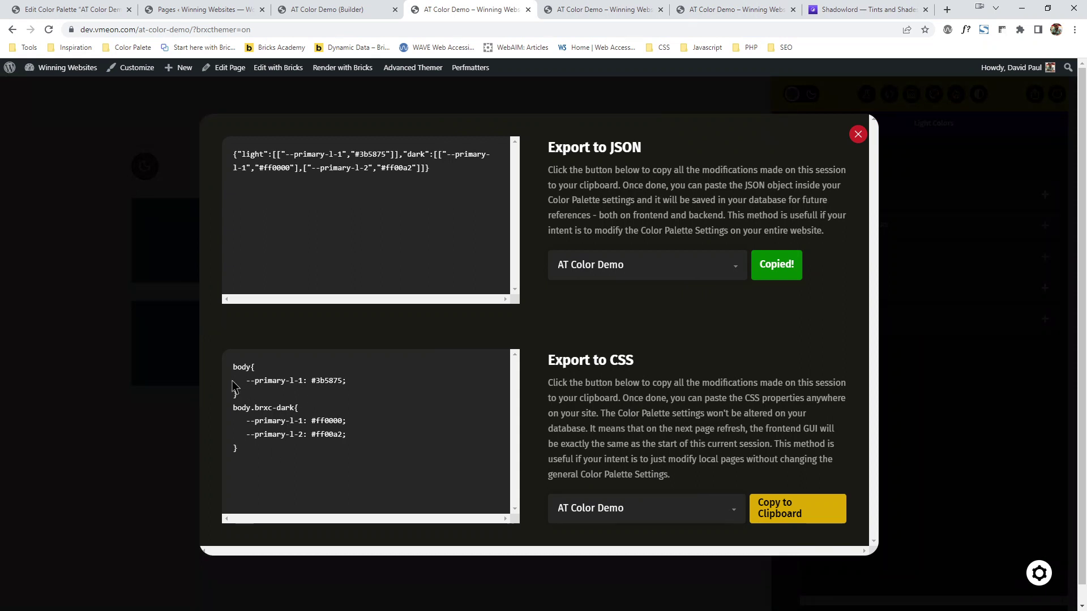
left_click_drag(233, 416, 254, 463)
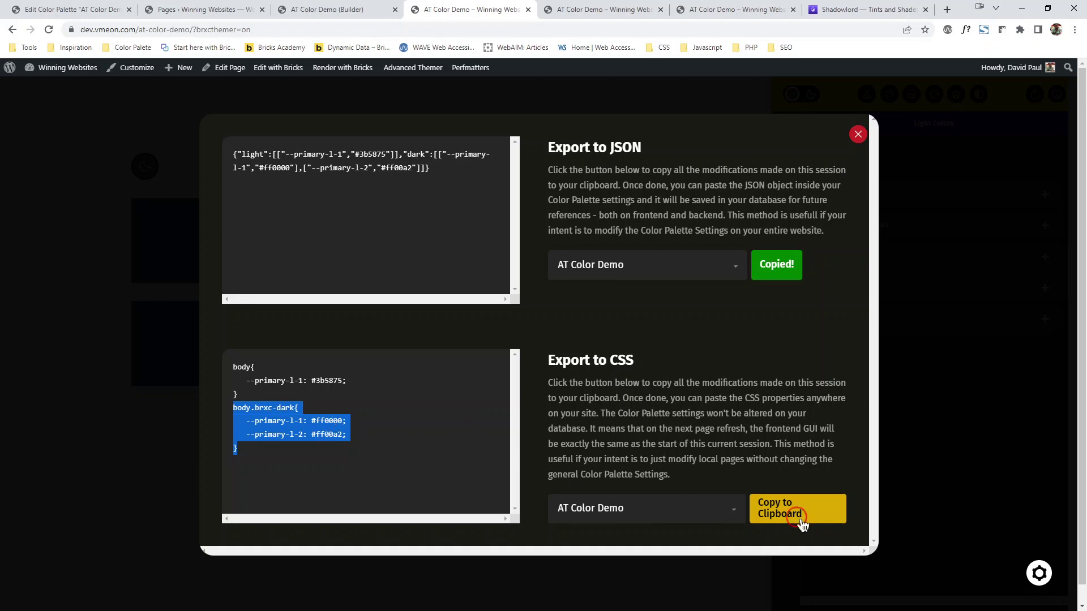
Open the Bricks custom code settings and replace all existing custom CSS with the exported palette CSS
left_click(77, 10)
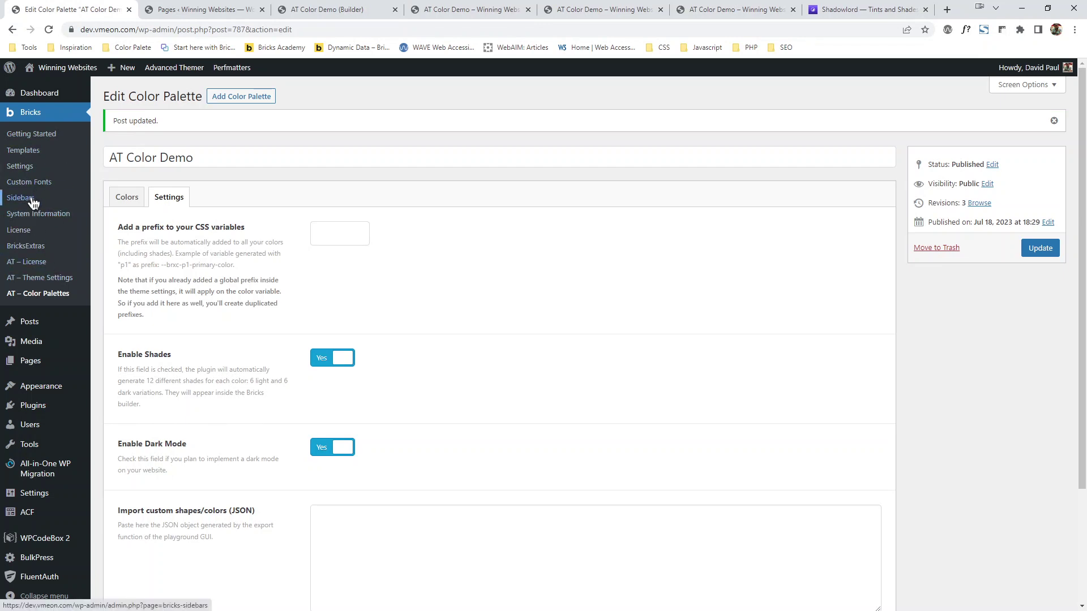
left_click(35, 170, "ctrl")
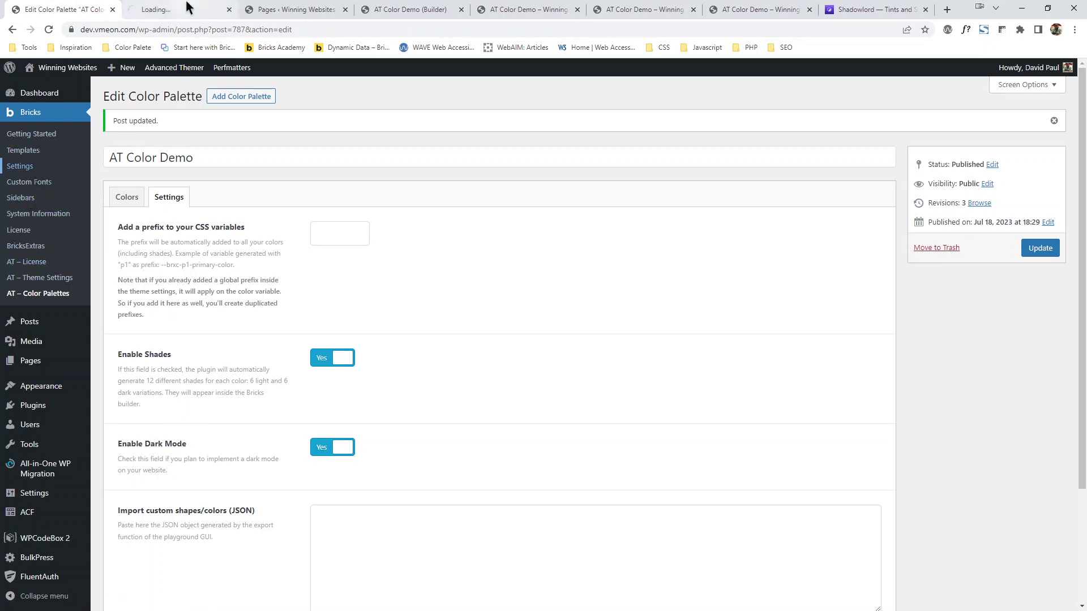
left_click(187, 9)
left_click(459, 140)
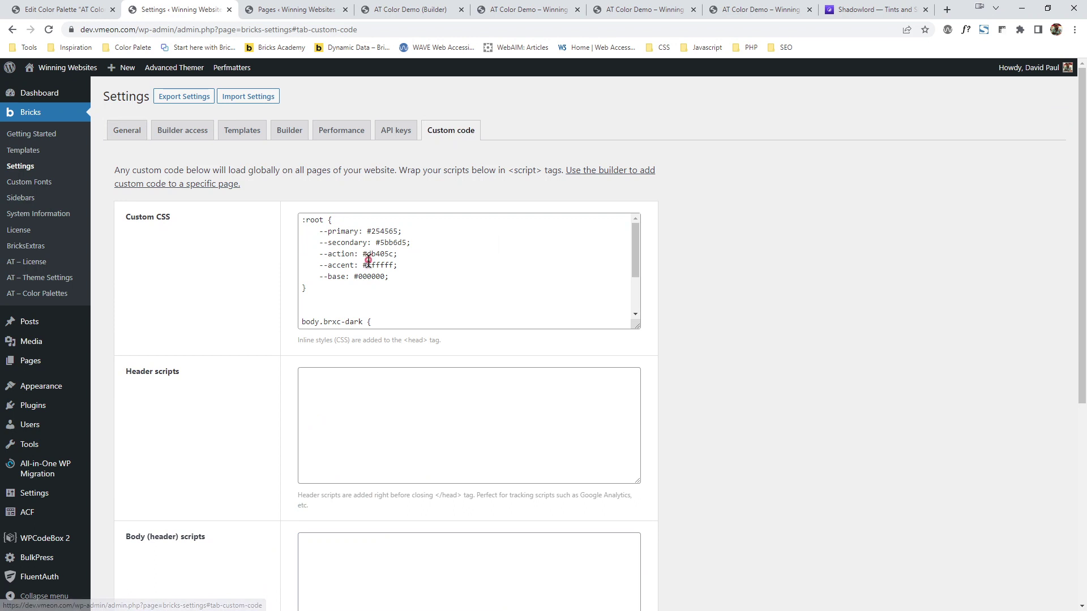
left_click(383, 294)
key("ctrl+a")
key("BackSpace")
key("ctrl+v")
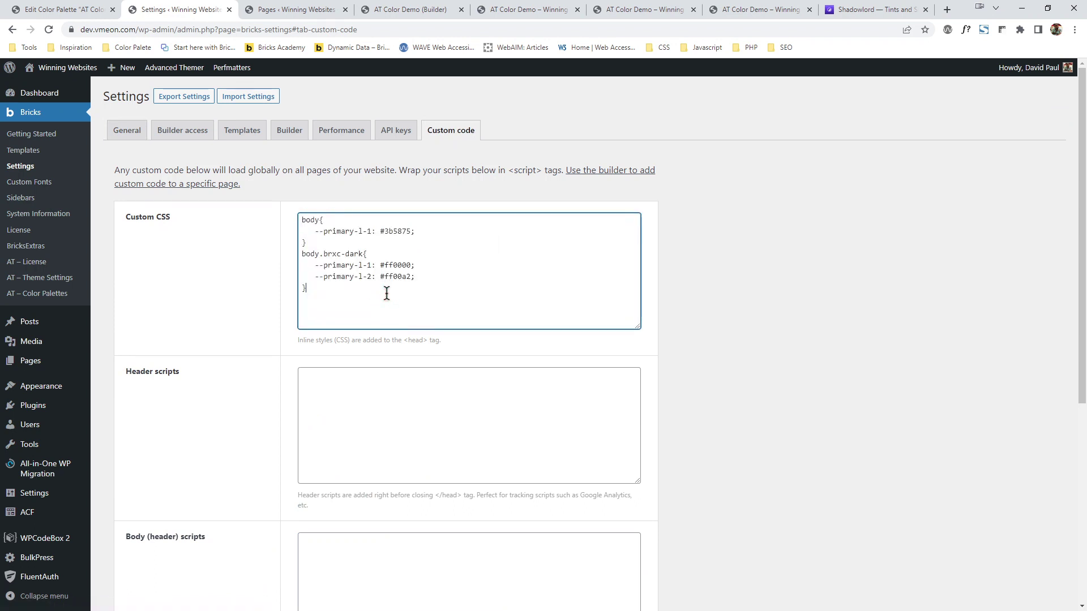
Remove the light-mode body rule from the custom CSS, keep only the body.brxc-dark rule, and save the settings
left_click_drag(315, 242, 278, 223)
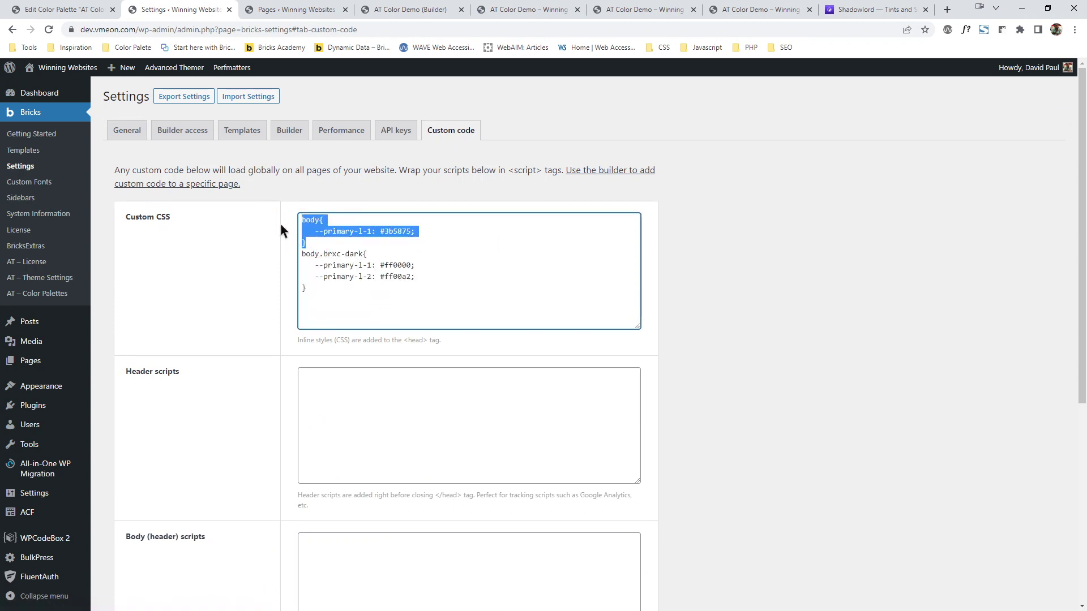
key("BackSpace")
key("Delete")
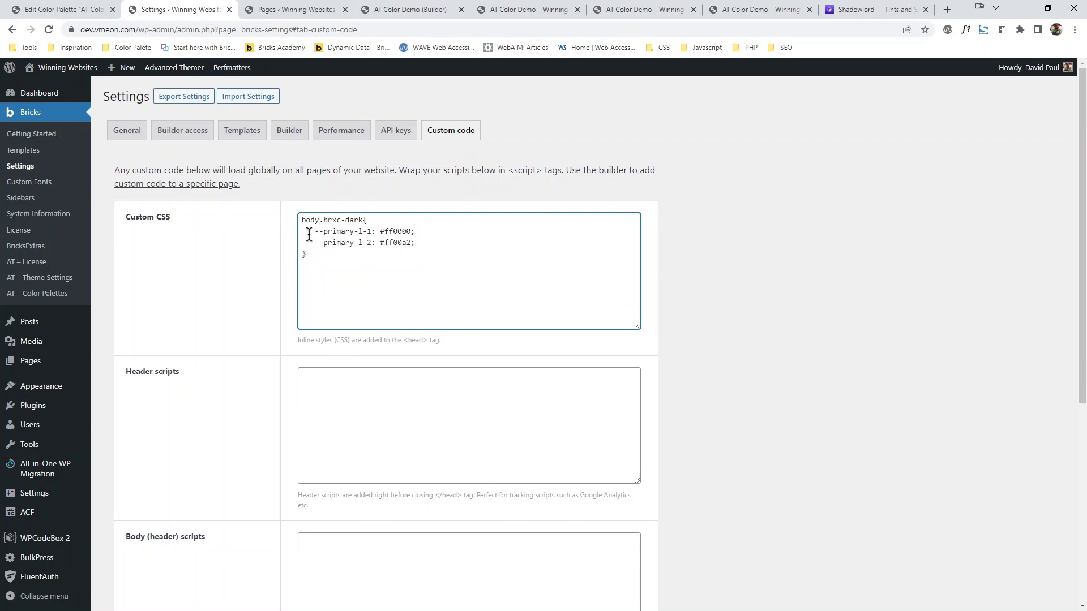
left_click_drag(308, 228, 419, 238)
left_click(420, 238)
left_click_drag(327, 219, 398, 231)
left_click(329, 236)
left_click_drag(390, 231, 401, 232)
left_click(425, 278)
scroll(248, 536, "down", 6)
left_click(146, 530)
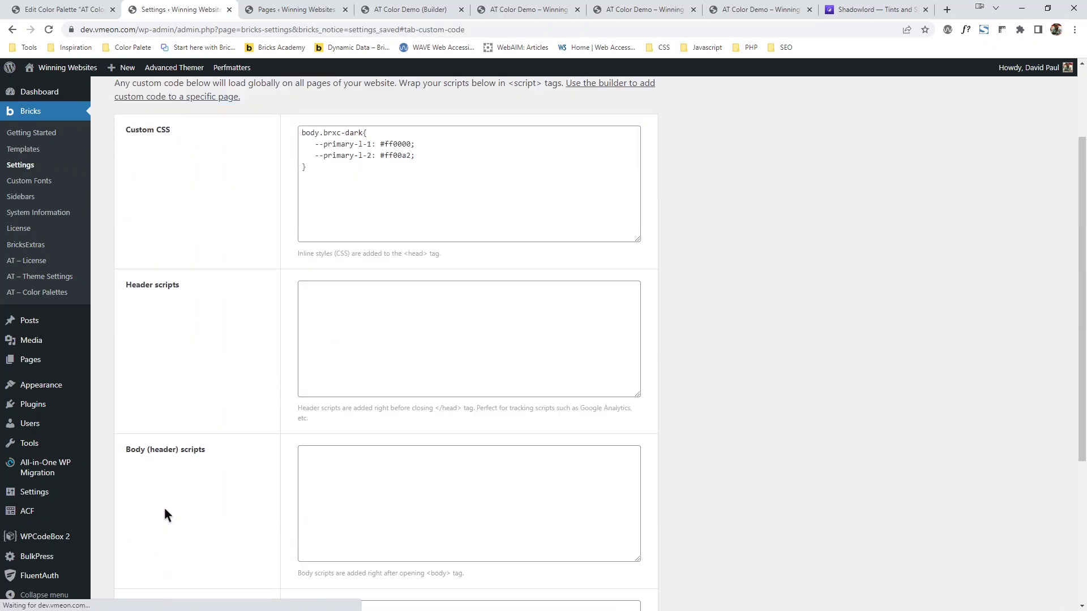
Load the demo page in a new tab to check the custom CSS, and place it beside the other demo tabs
left_click(748, 9)
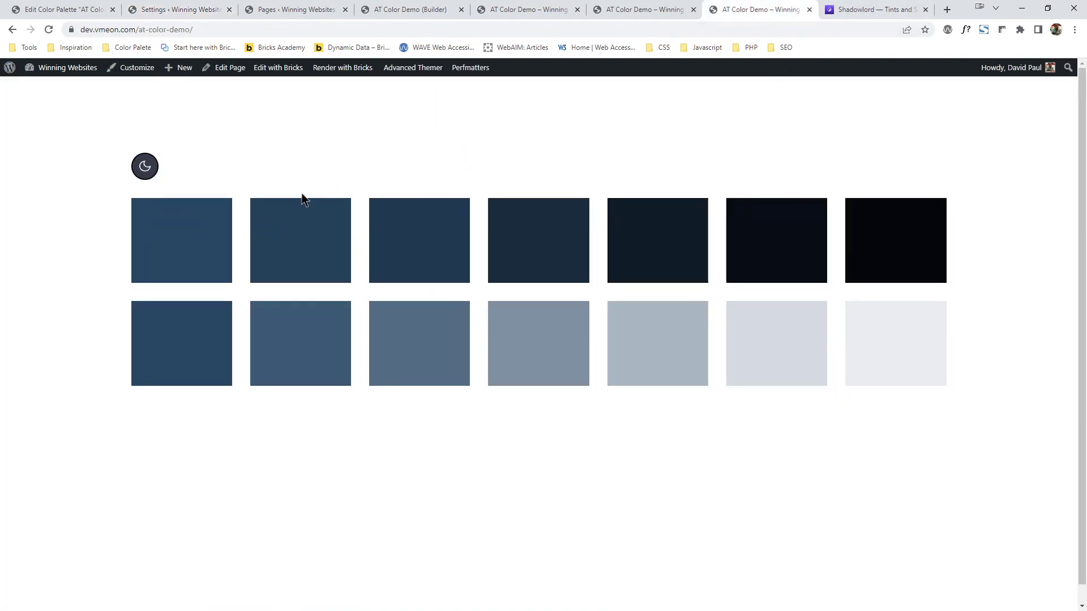
left_click(274, 31)
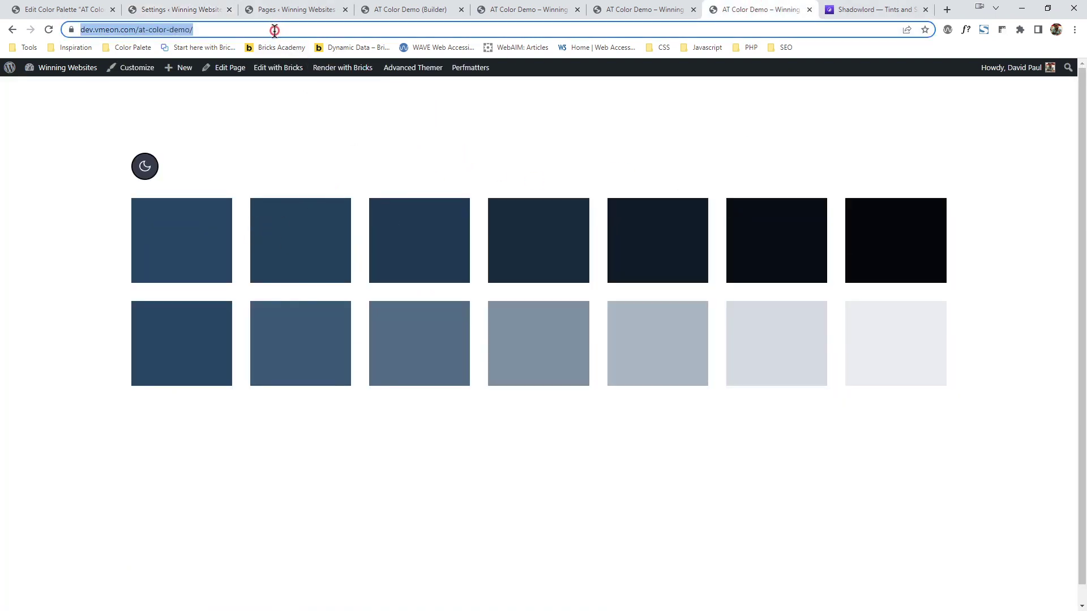
left_click(947, 10)
key("ctrl+v")
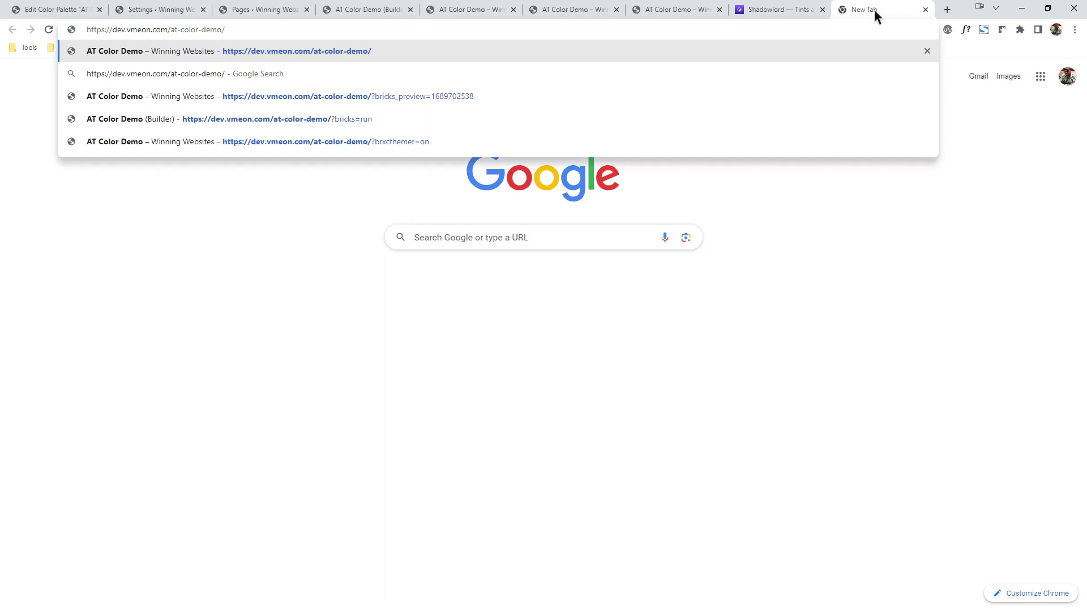
key("Return")
left_click_drag(874, 9, 575, 15)
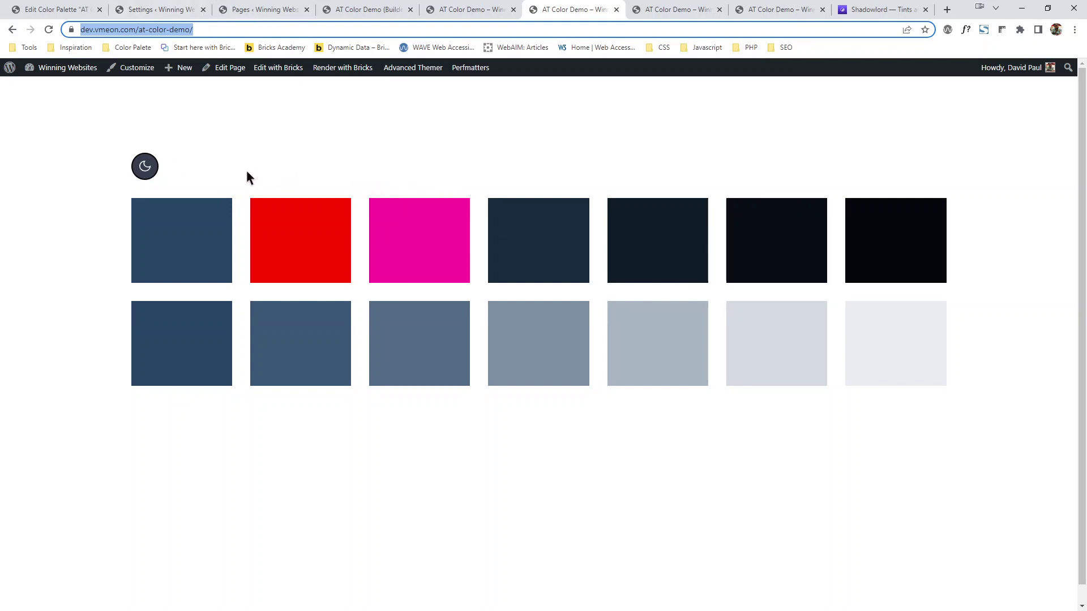
Close the export options and the theme editor panel on the demo page
left_click(473, 10)
left_click(856, 136)
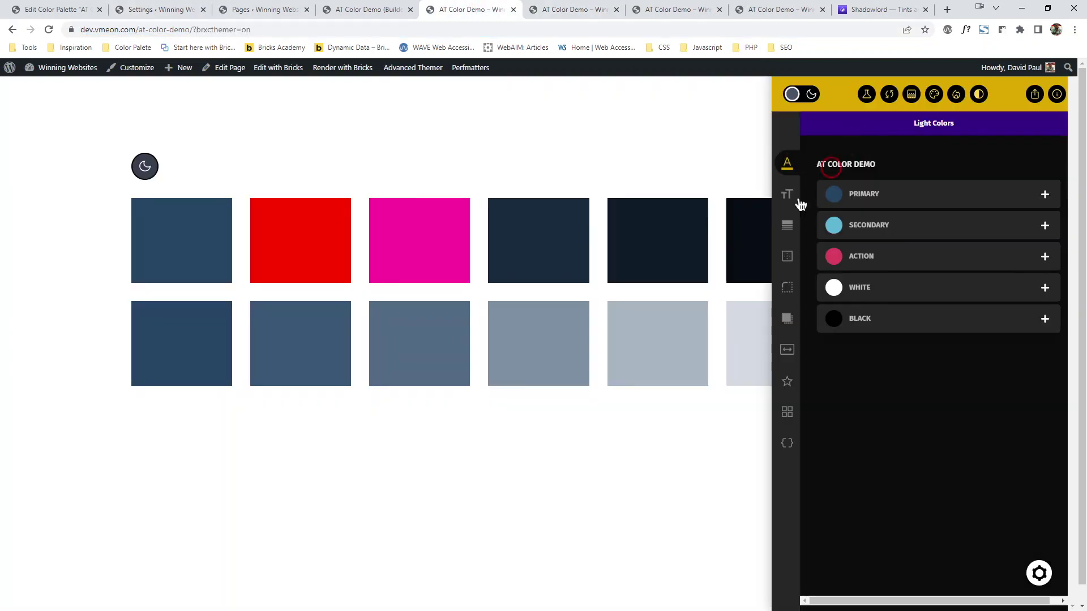
left_click(114, 122)
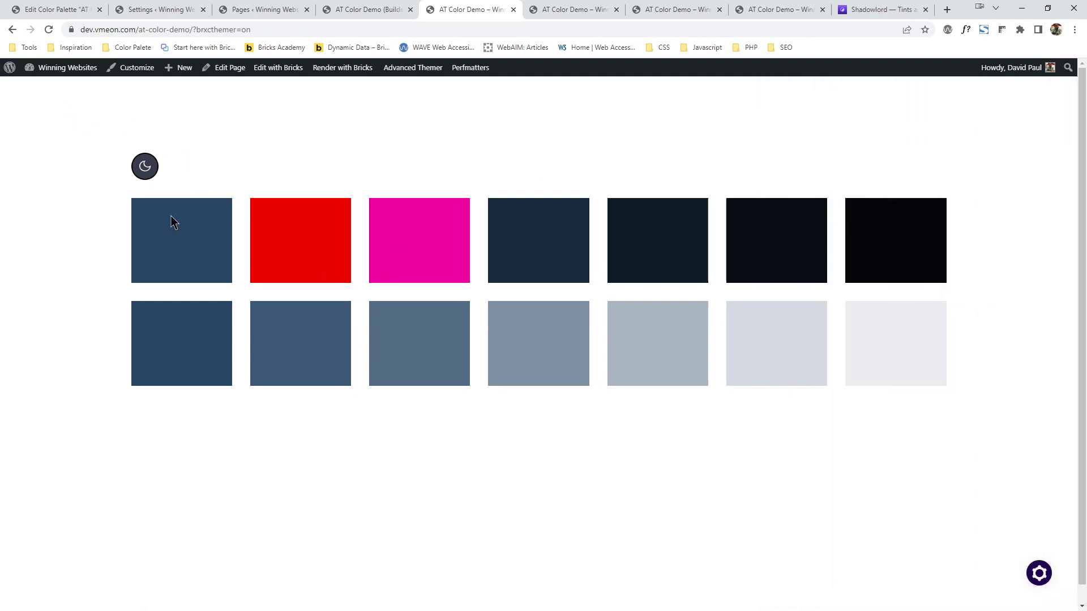
In the AT Color Demo builder, set the section's background color to var(--primary-l-1) and save the page
left_click(338, 9)
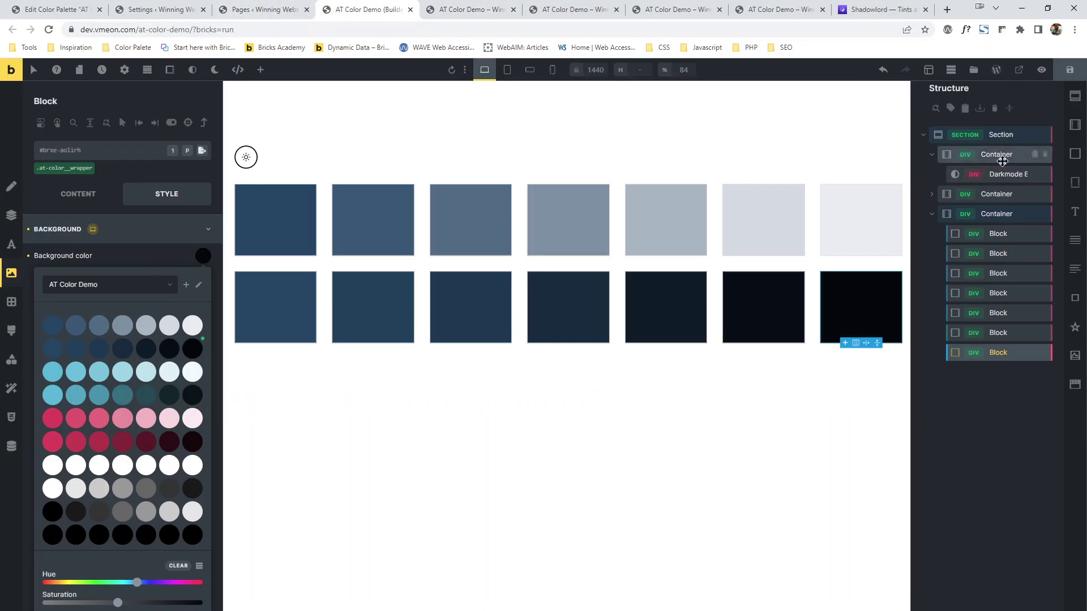
left_click(999, 194)
left_click(1002, 135)
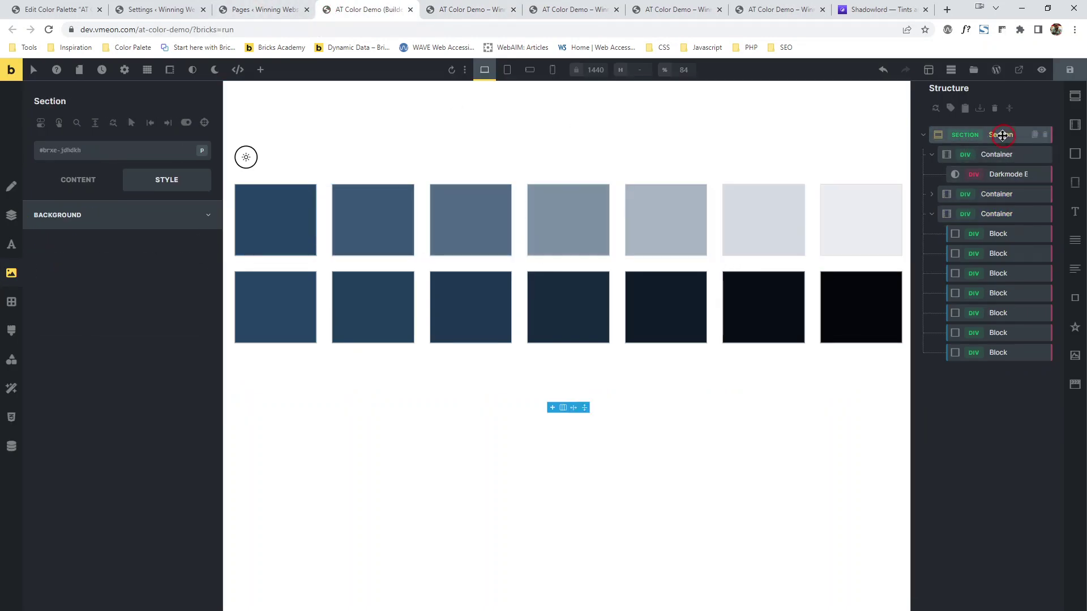
left_click(202, 243)
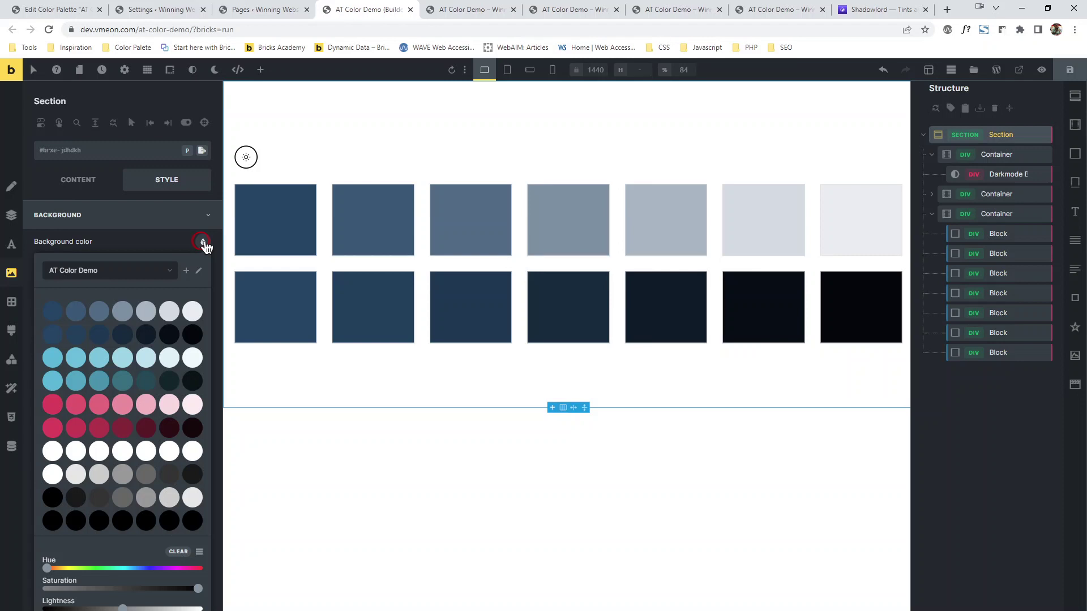
left_click(79, 316)
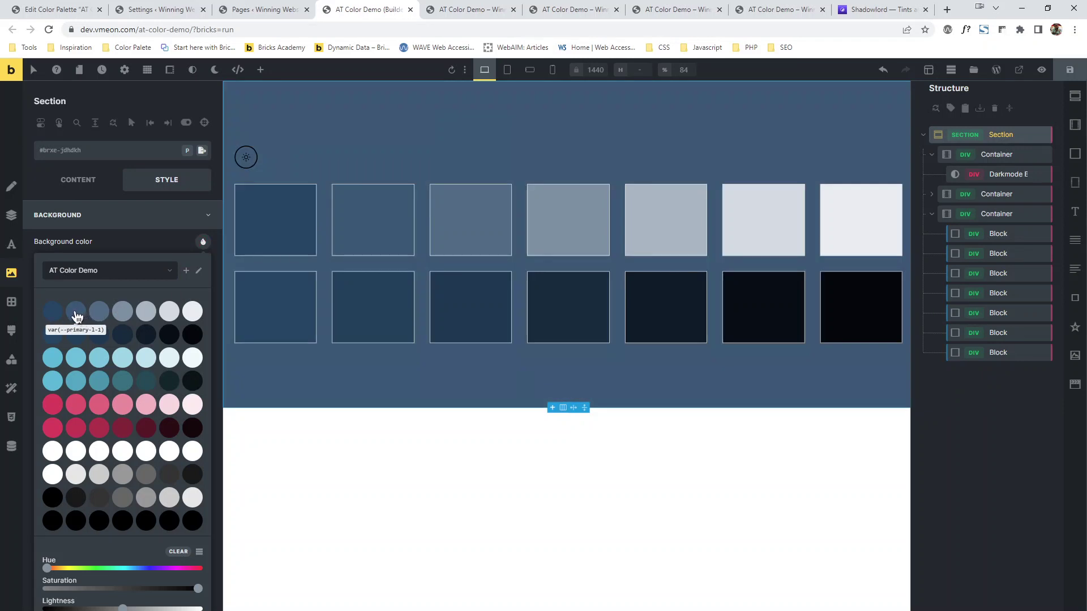
left_click(1069, 70)
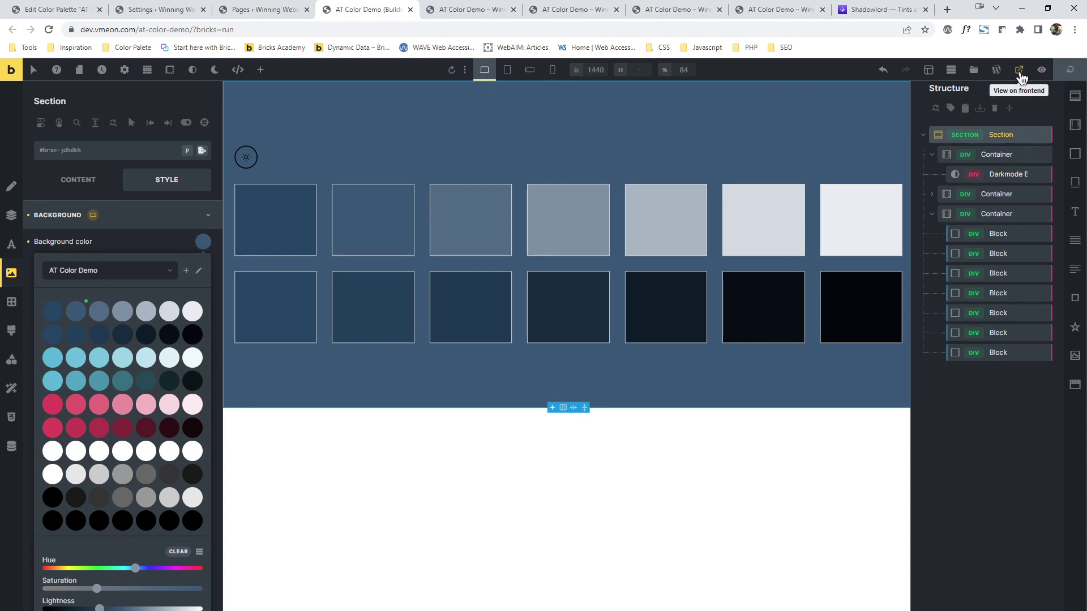
View the page on the frontend, compare the section background in light and dark mode, and return to the builder
left_click(1020, 73)
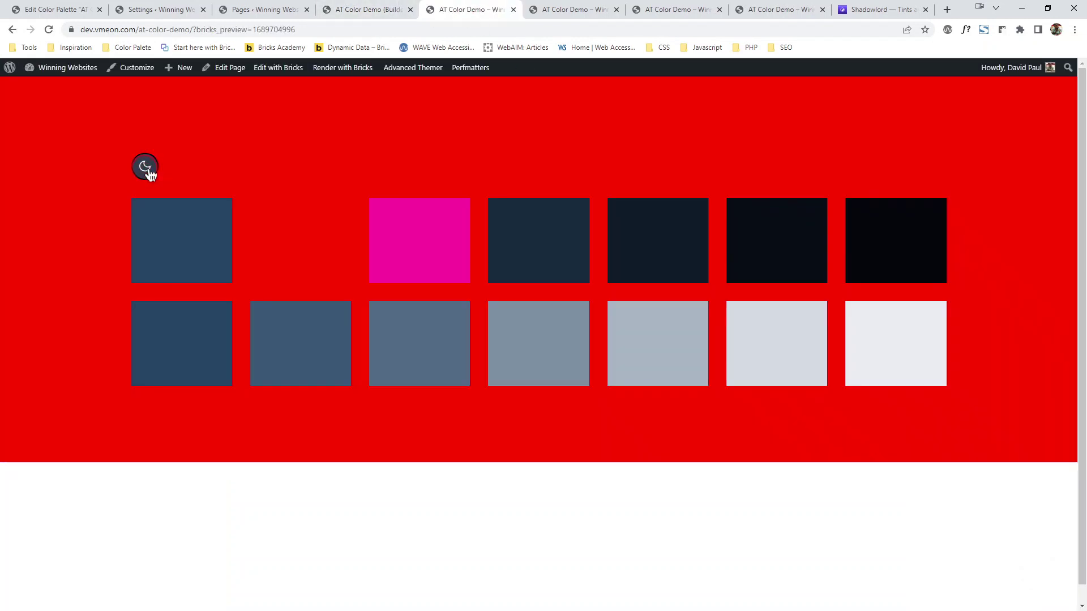
left_click(148, 170)
mouse_move(343, 6)
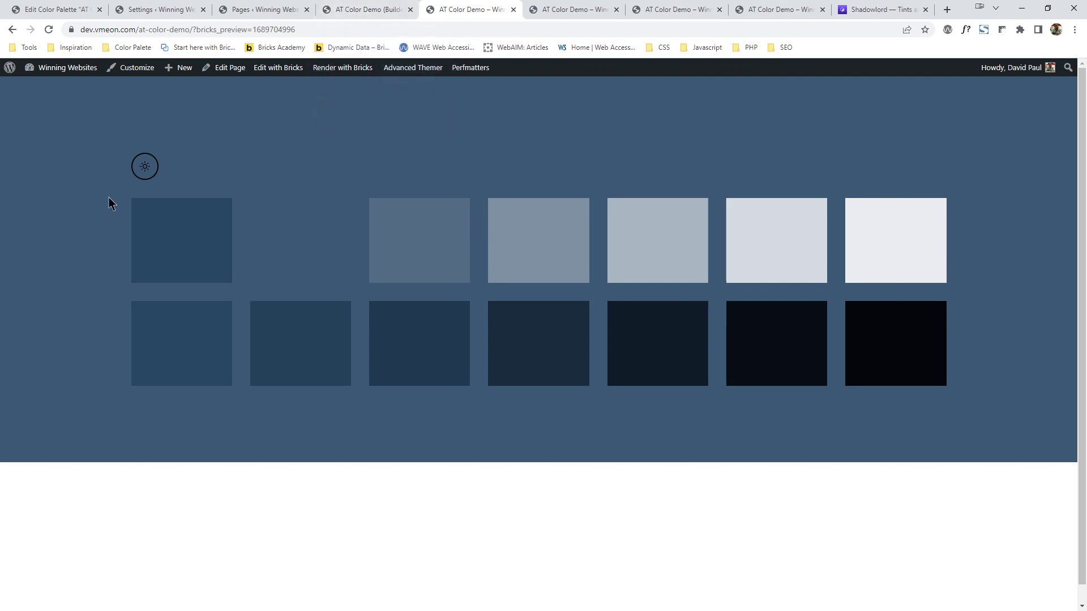
left_click(146, 169)
left_click(369, 9)
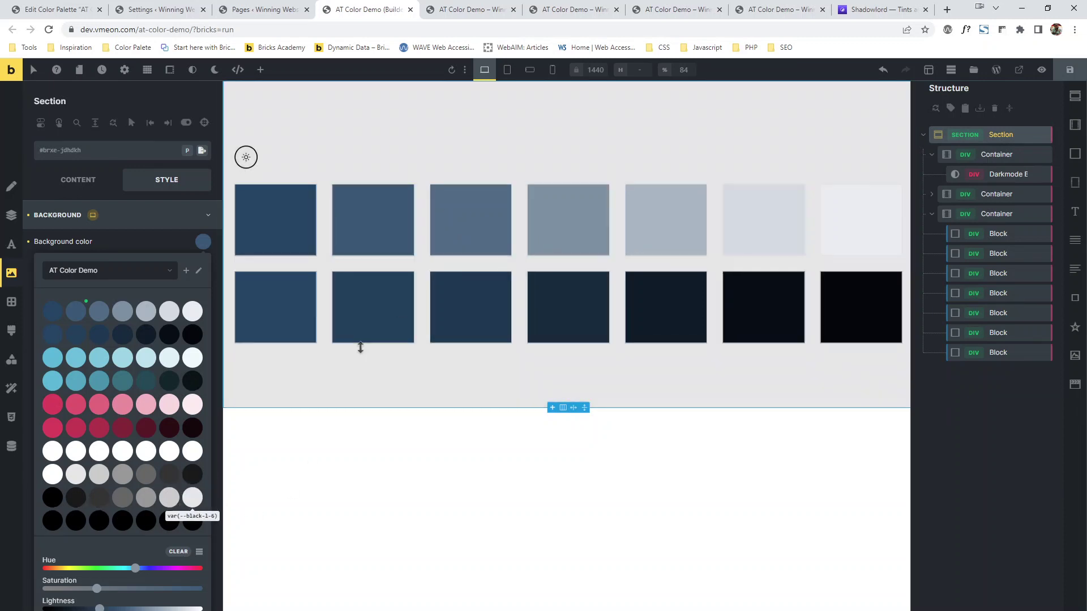
Examine the --primary-l-1 override in the Bricks custom CSS and the --white-l-1 variable in the Visual Studio Code stylesheet, and return to the browser
left_click(150, 10)
left_click_drag(315, 145, 372, 145)
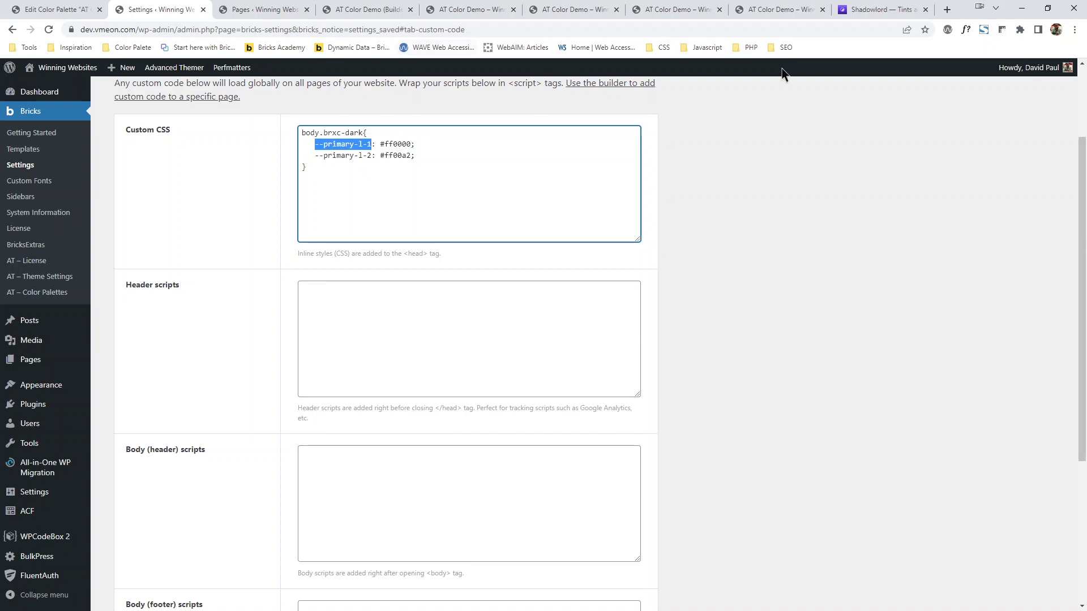
key("alt+Tab")
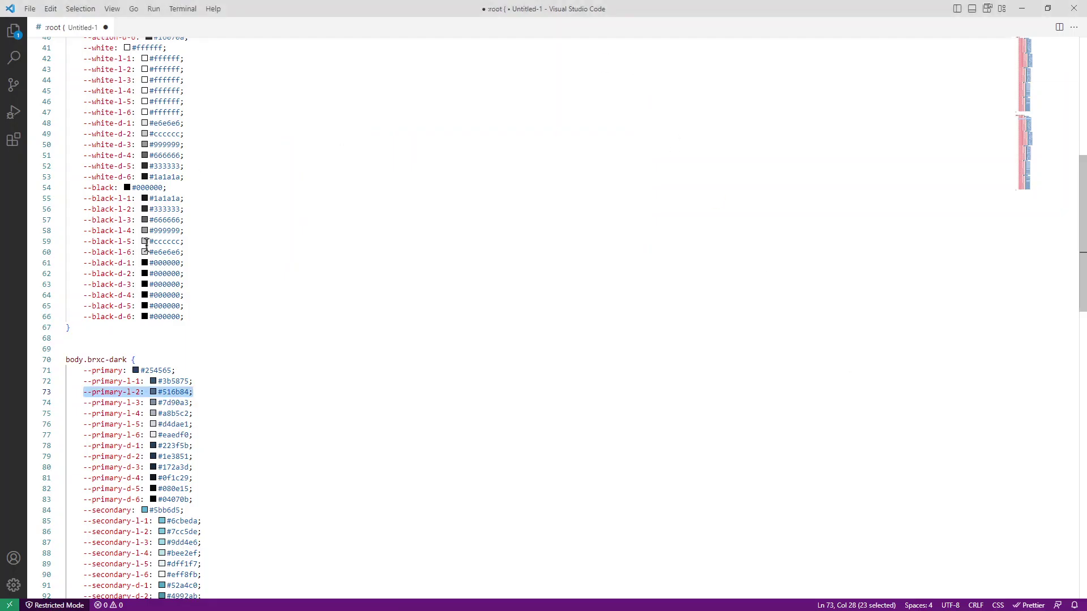
scroll(85, 310, "up", 3)
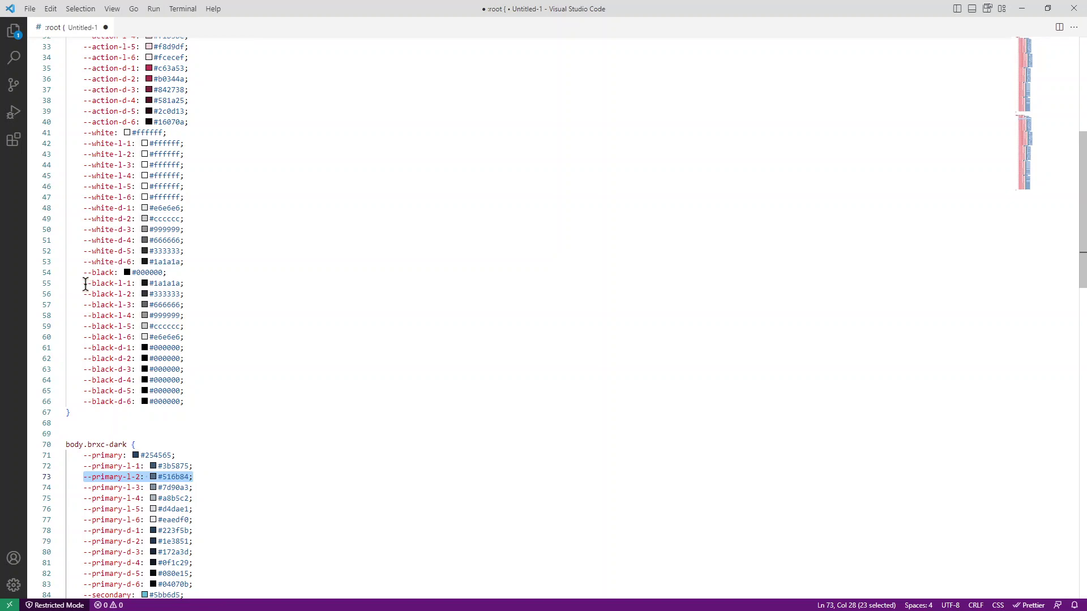
left_click_drag(85, 145, 184, 145)
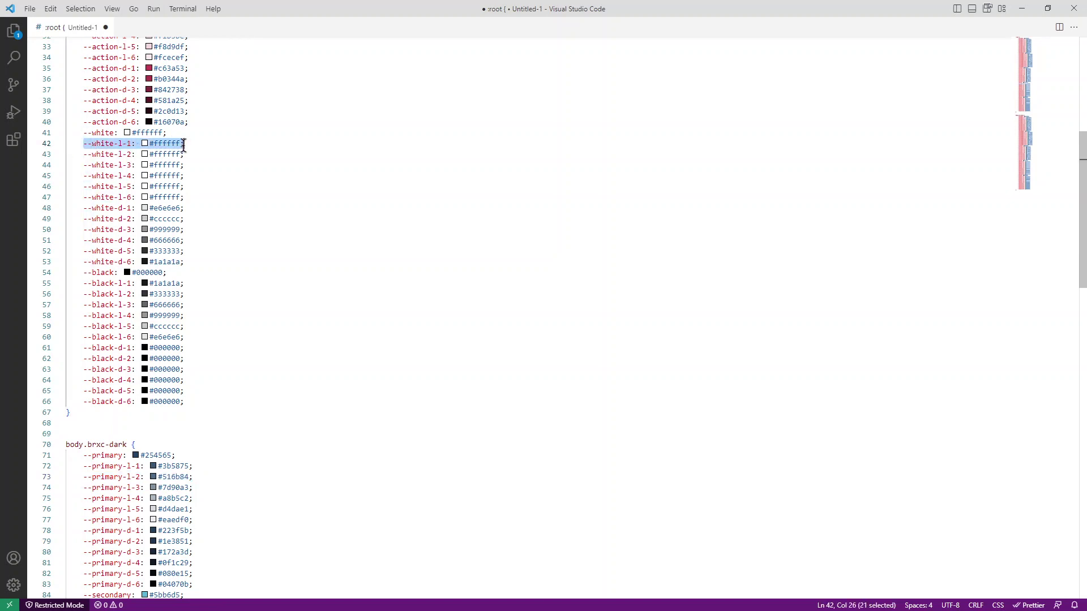
left_click_drag(84, 145, 182, 145)
mouse_move(162, 144)
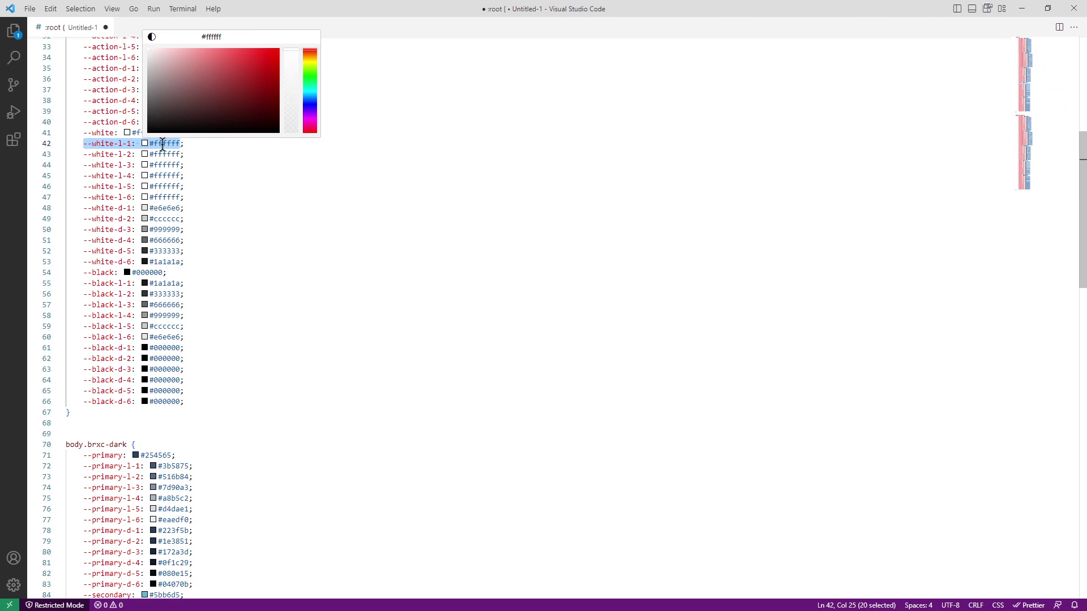
left_click(1021, 9)
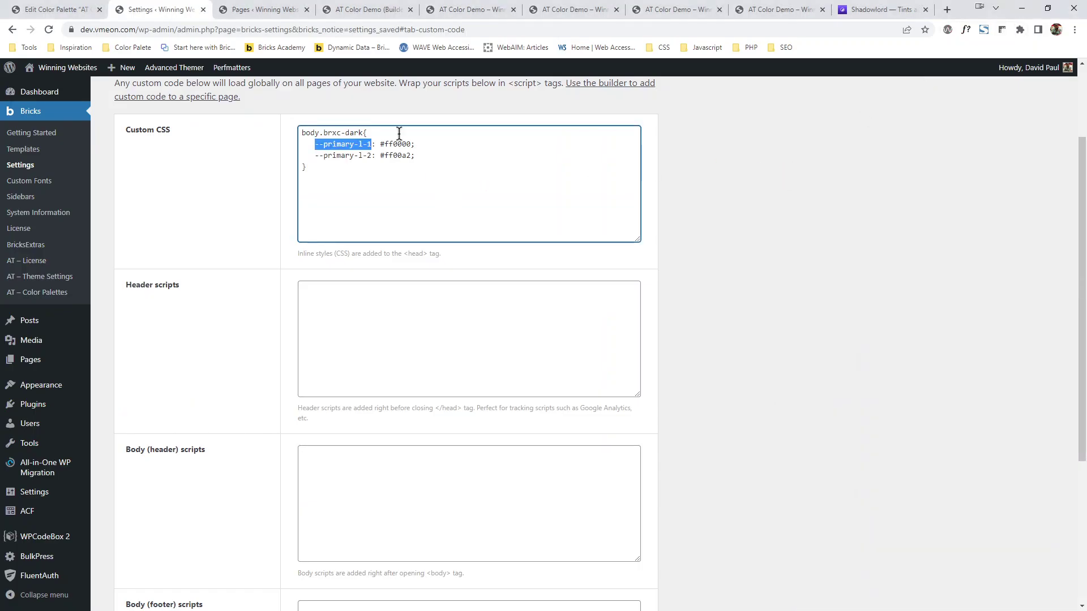
In the AT Color Demo builder, set the section's background color to var(--white-l-1) and save the page
left_click(352, 10)
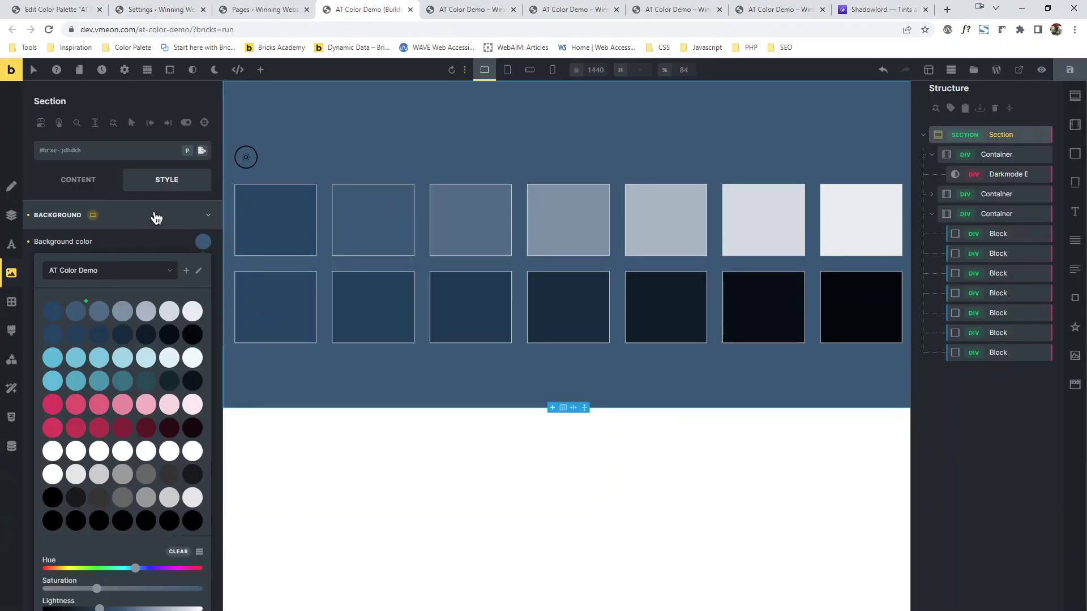
left_click(161, 242)
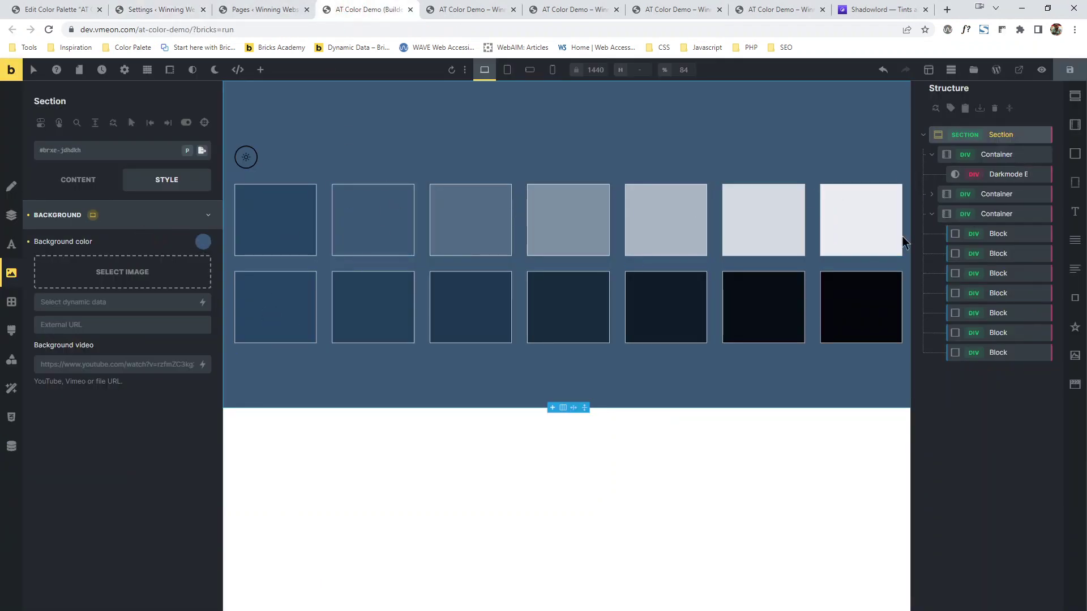
left_click(205, 244)
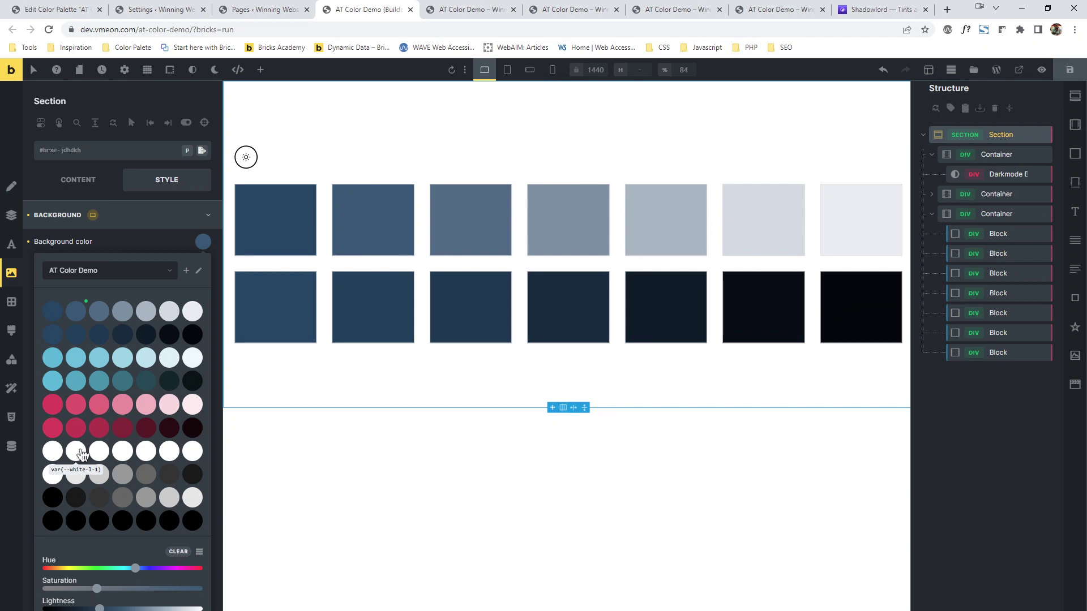
left_click(76, 452)
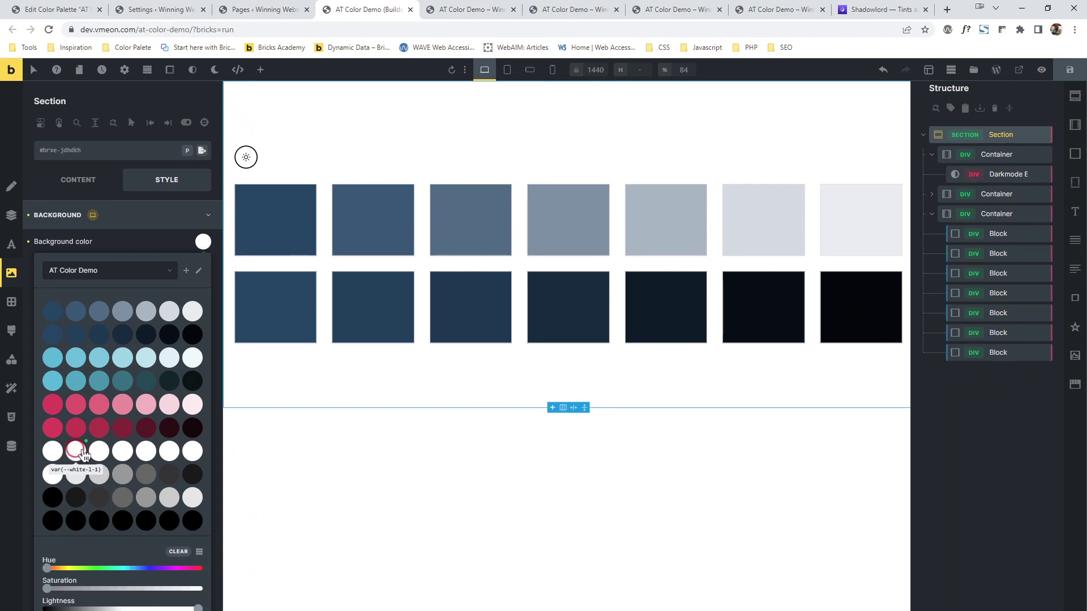
left_click(1079, 66)
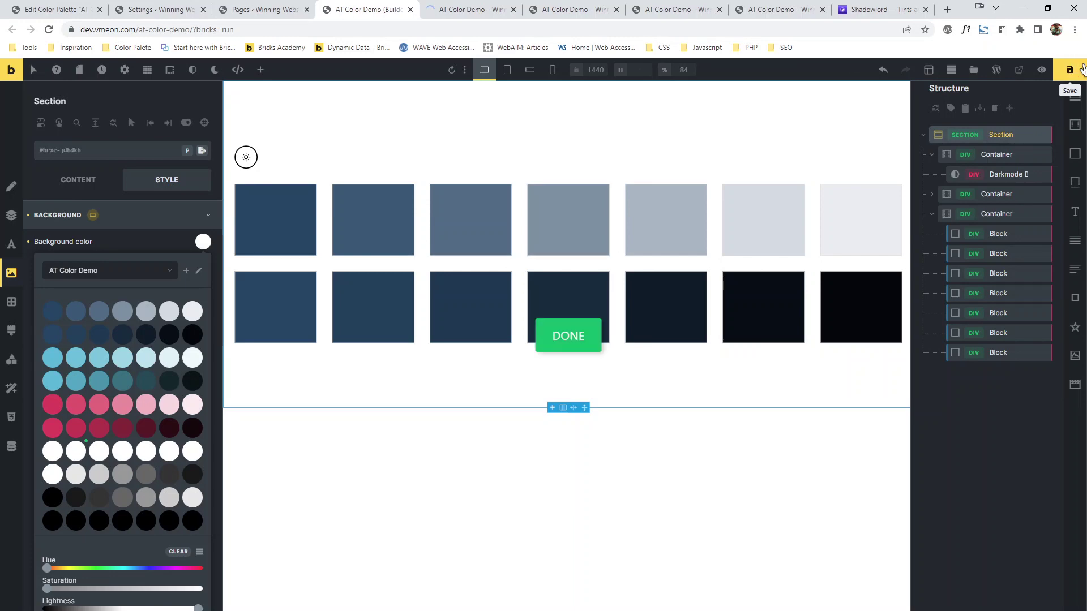
Review the generated shades of the White color in the AT Color Demo palette's color list
left_click(42, 9)
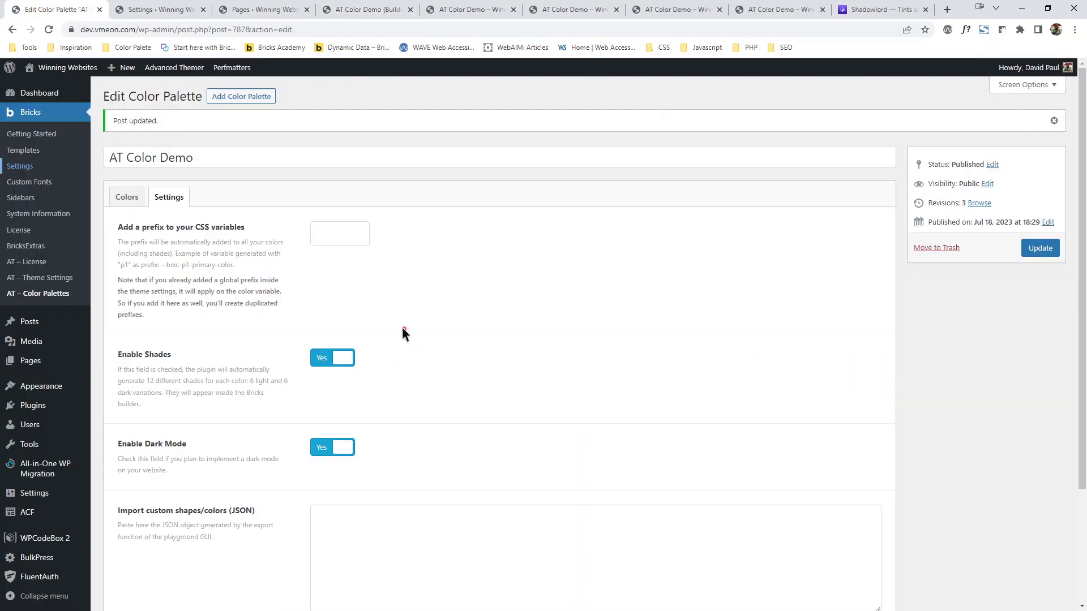
left_click(127, 200)
scroll(183, 327, "down", 8)
scroll(185, 331, "down", 2)
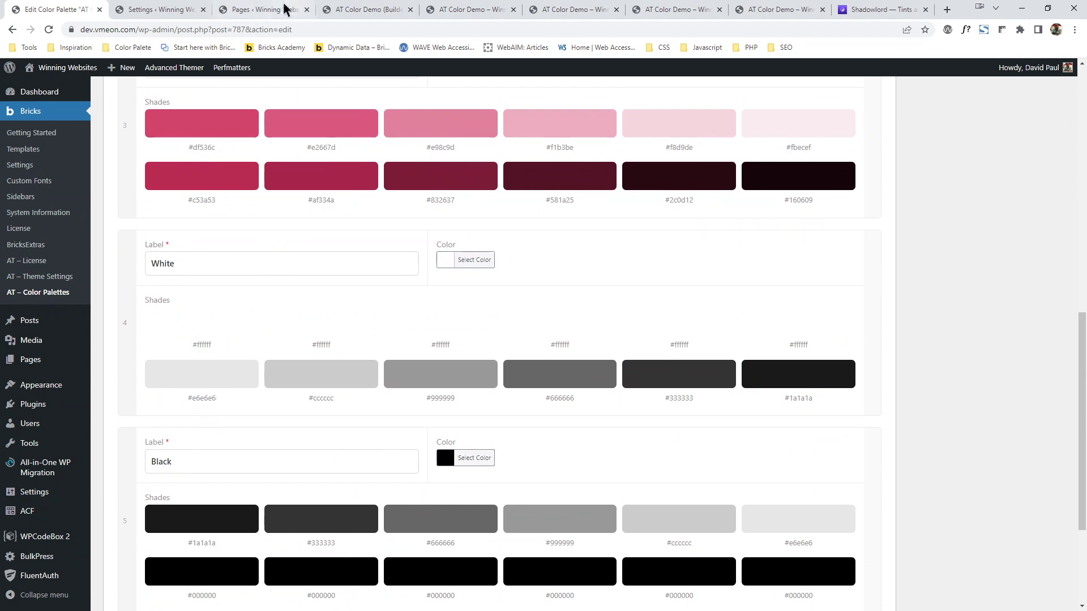
Reload the demo page on the frontend and compare the section background in light and dark mode
left_click(340, 17)
left_click(457, 10)
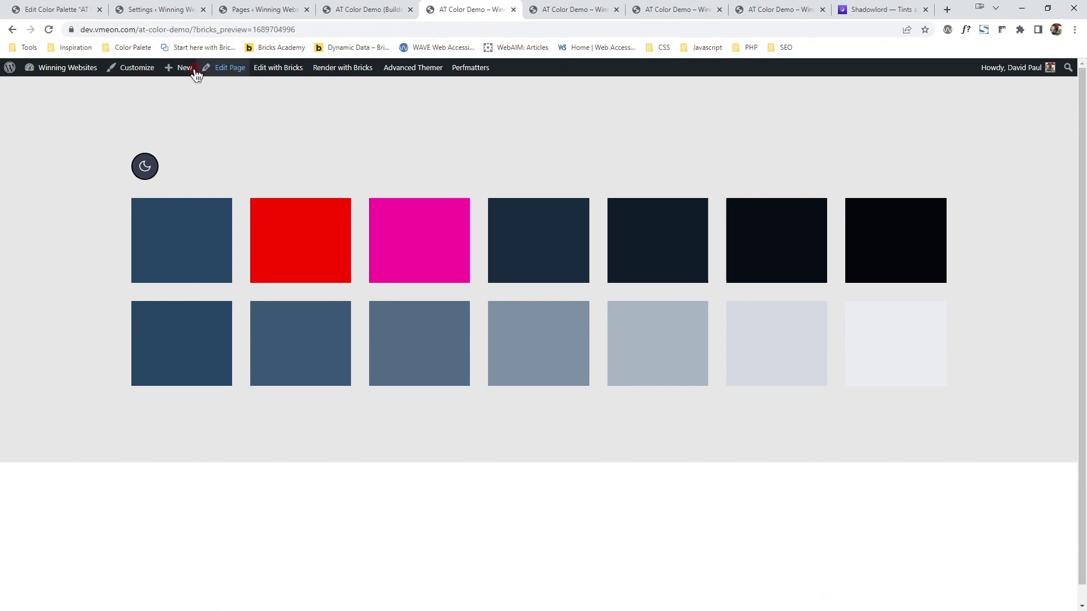
left_click(48, 30)
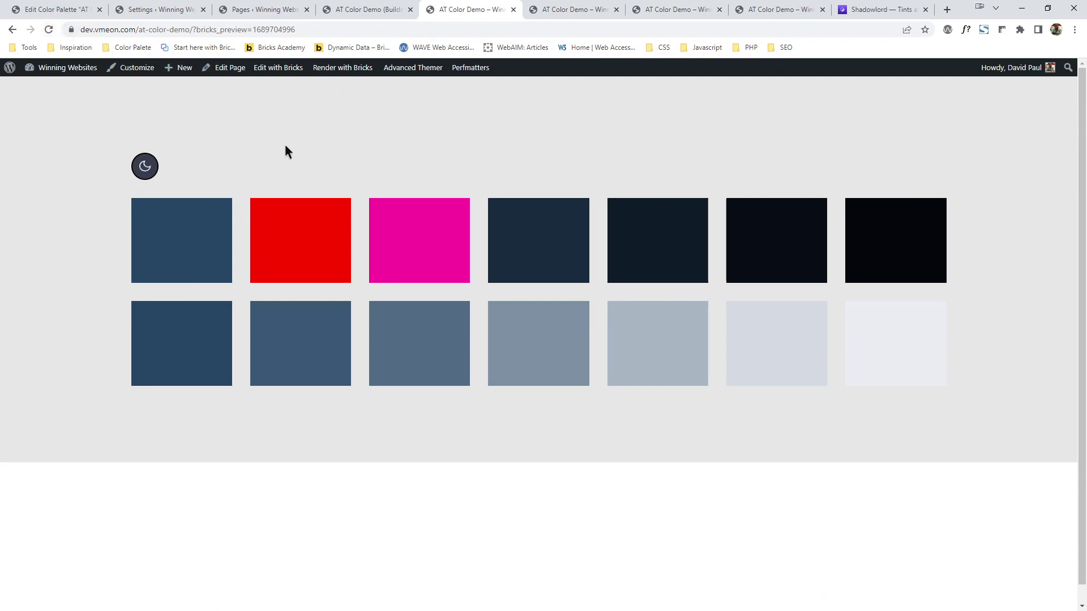
left_click(153, 164)
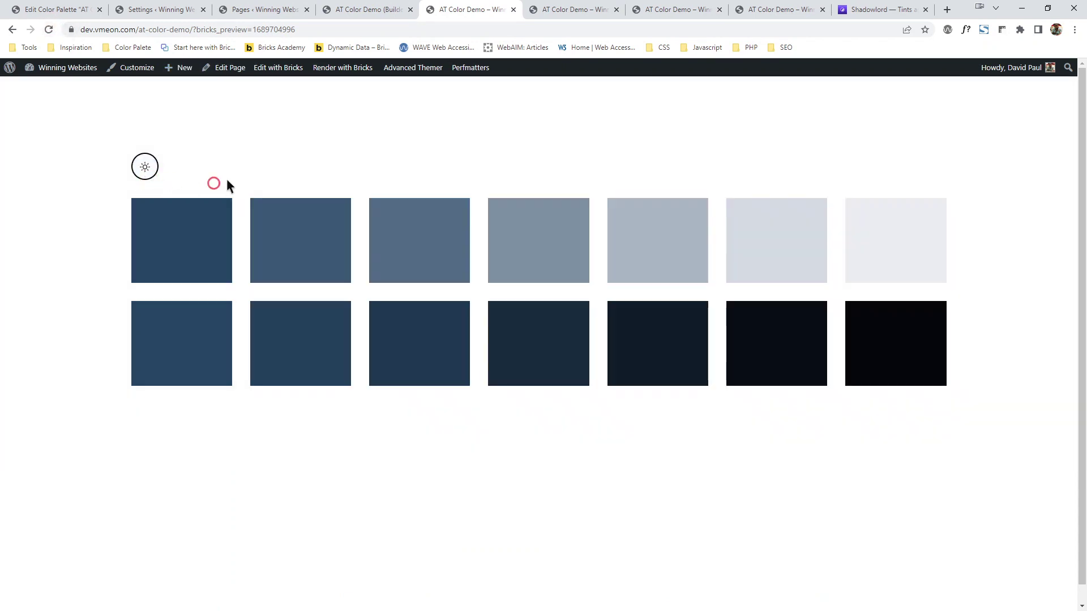
left_click(153, 166)
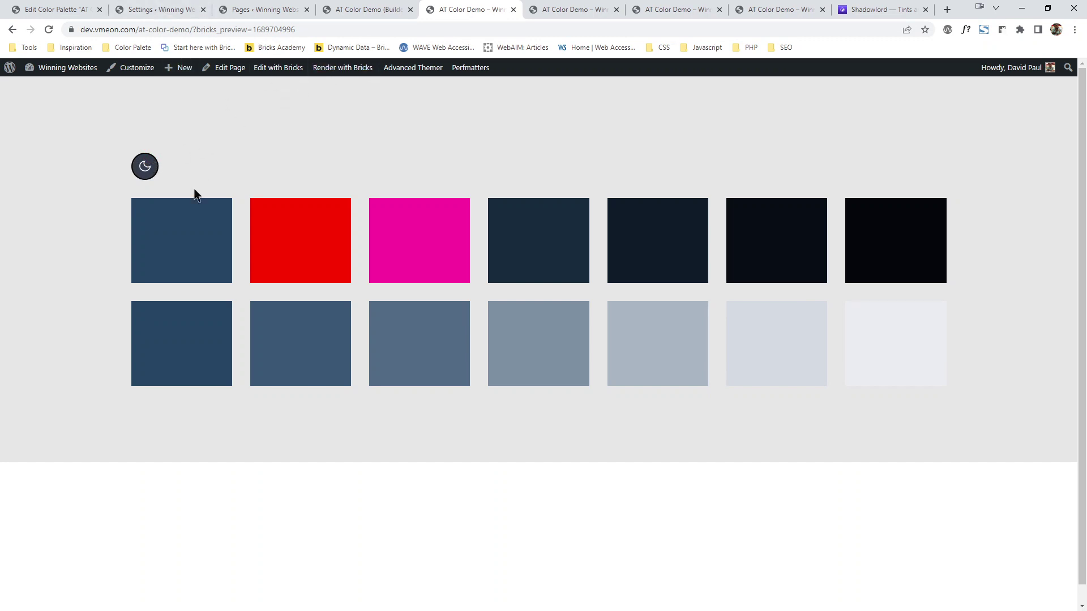
left_click(152, 166)
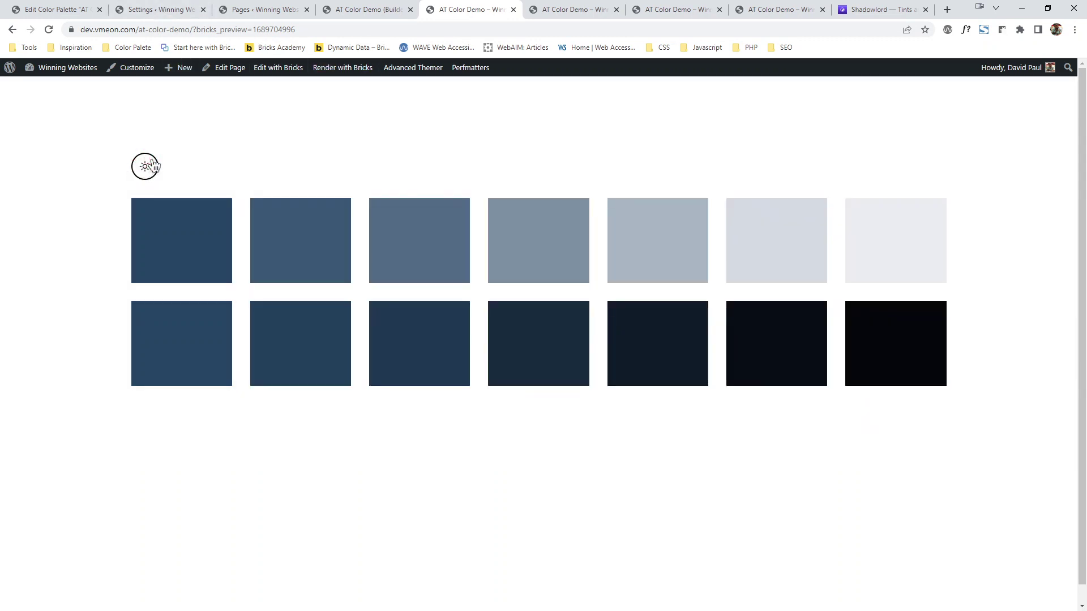
Return to the builder and preview the white and black shades for the section's background color, keeping the current choice
left_click(347, 9)
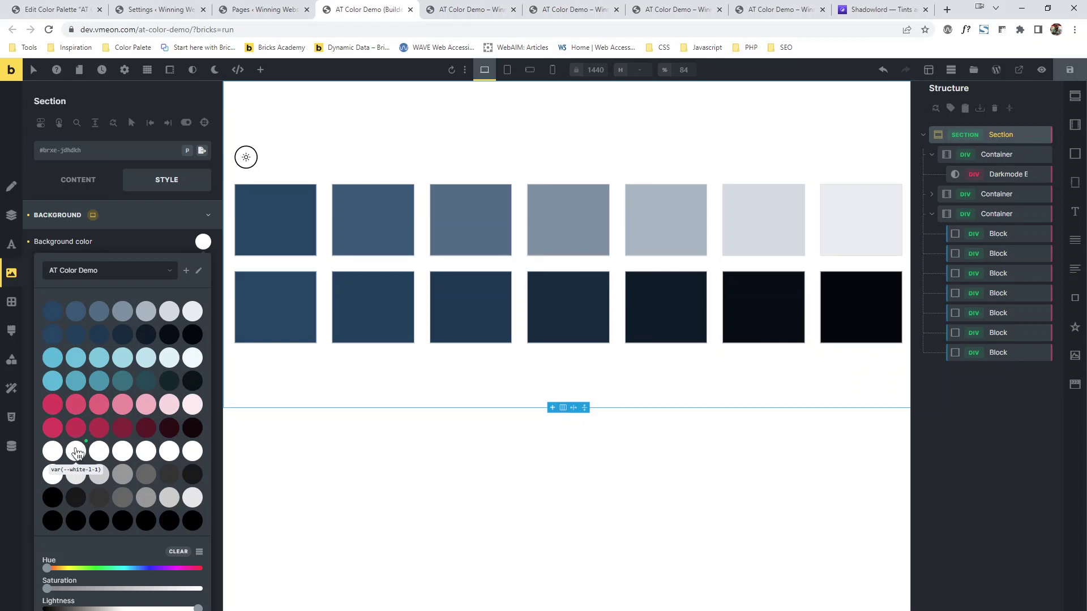
left_click(79, 477)
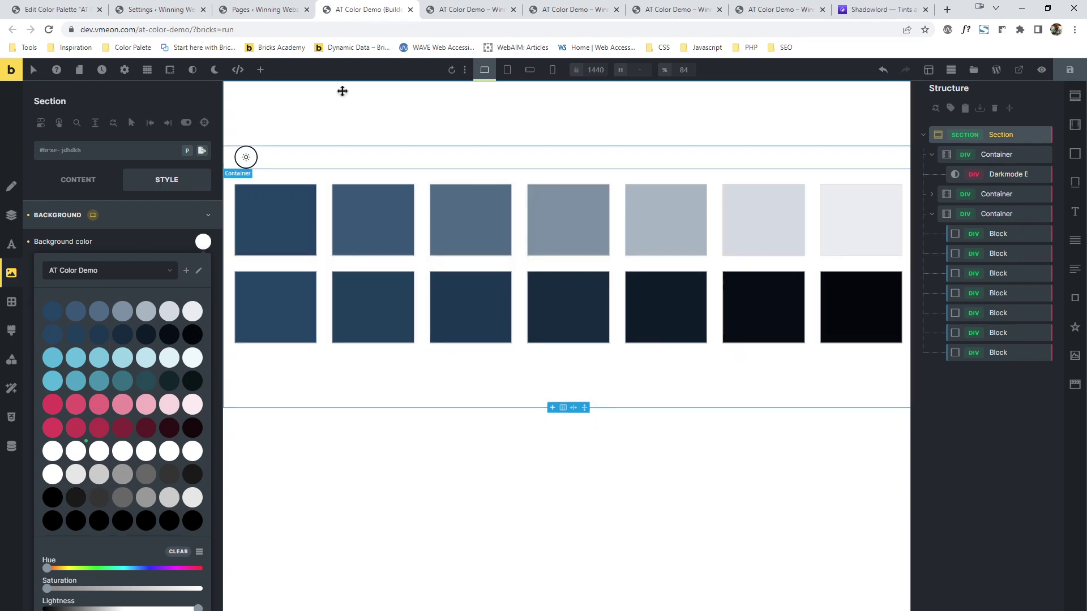
left_click(177, 245)
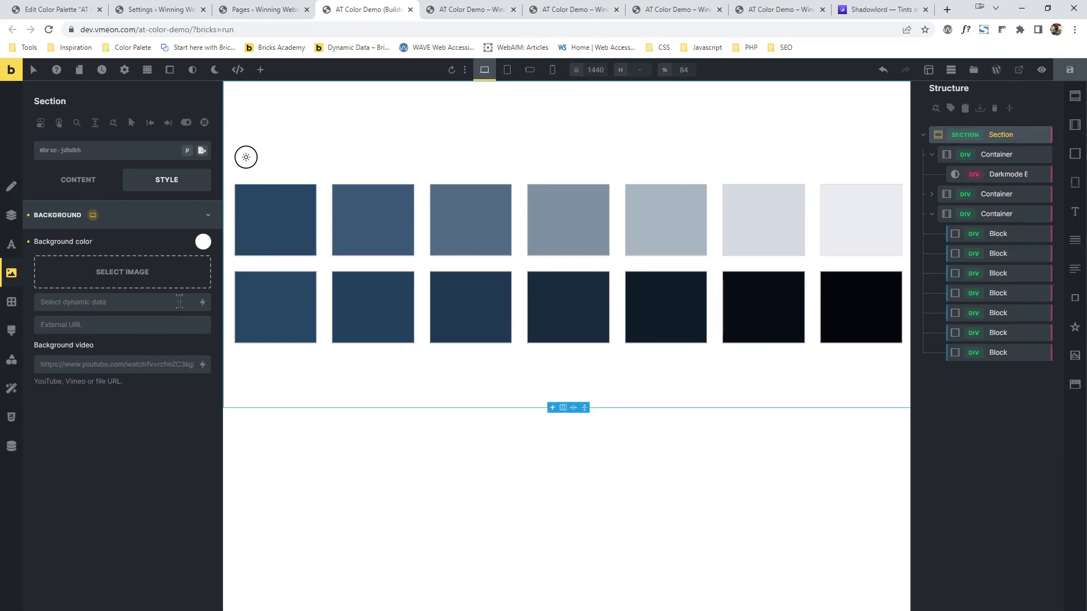
left_click(205, 245)
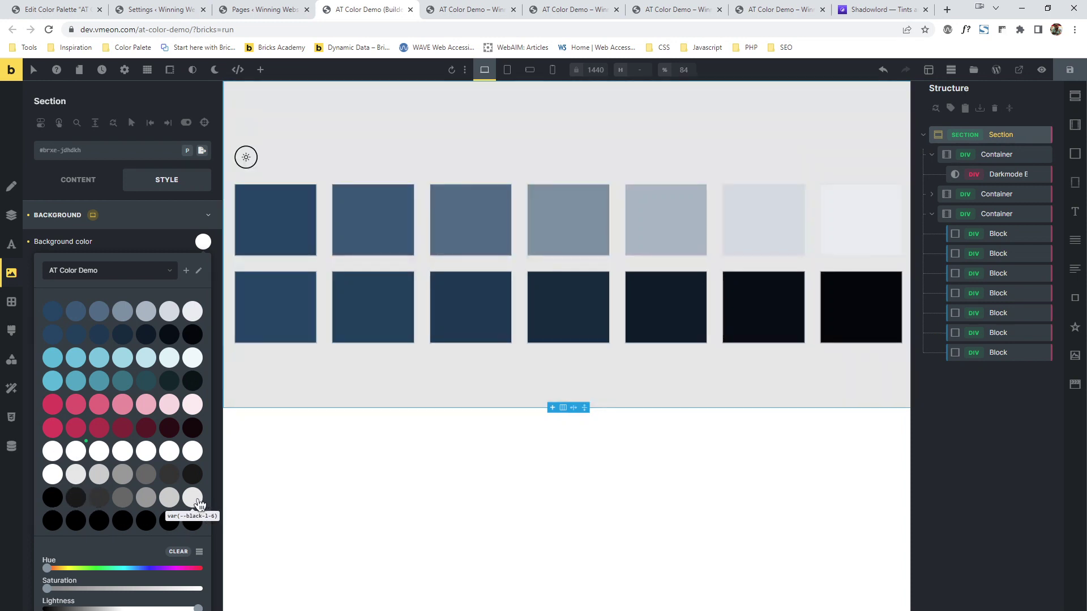
left_click(167, 247)
Examine the body.brxc-dark selector and its --primary-l-1 override in the Bricks custom CSS settings
left_click(156, 9)
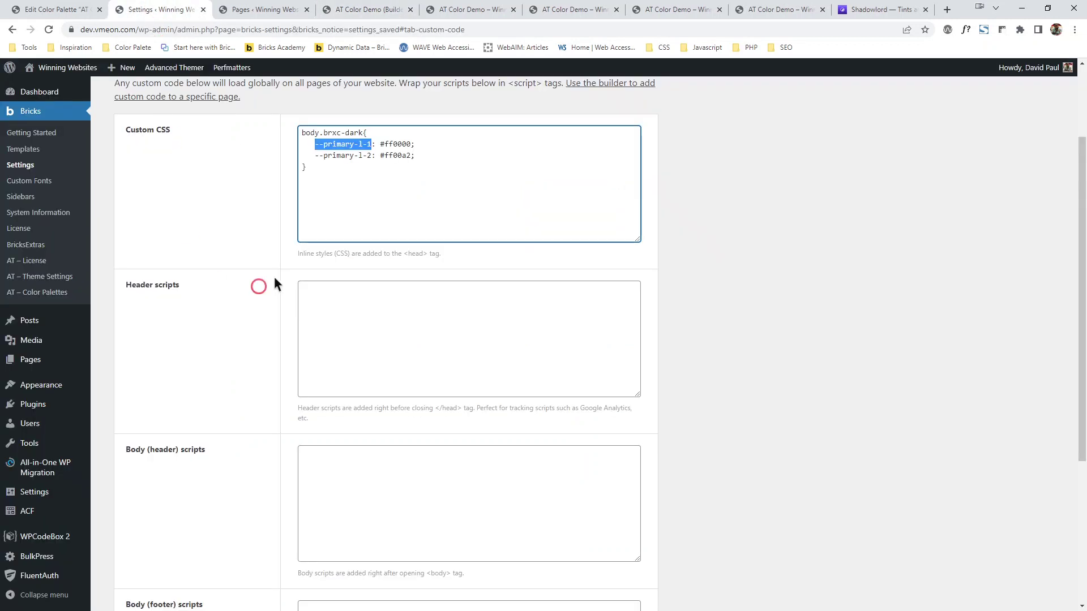
left_click_drag(302, 135, 383, 136)
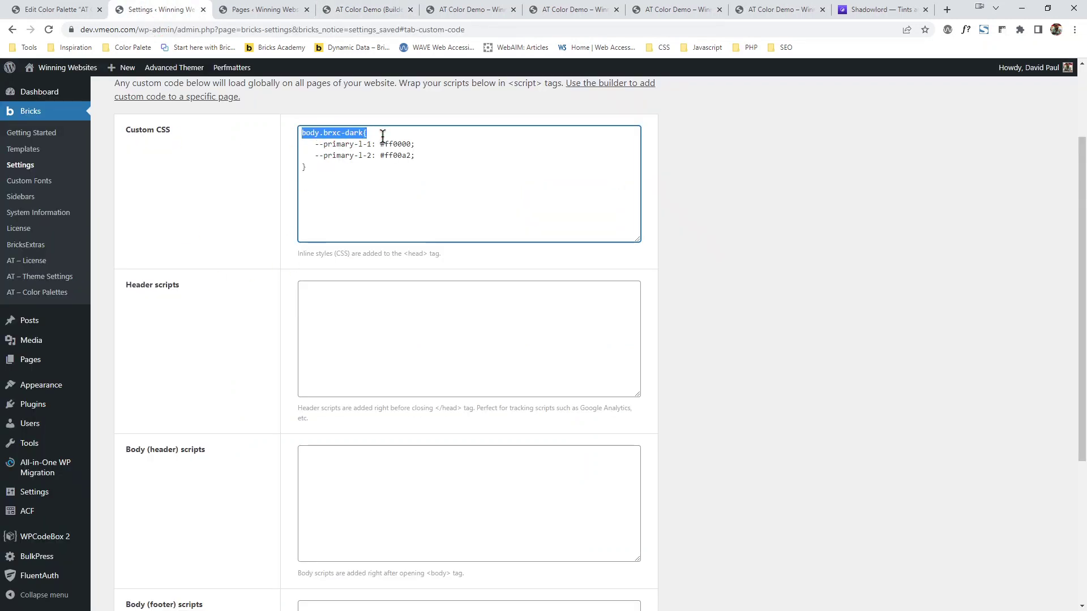
left_click_drag(316, 144, 366, 144)
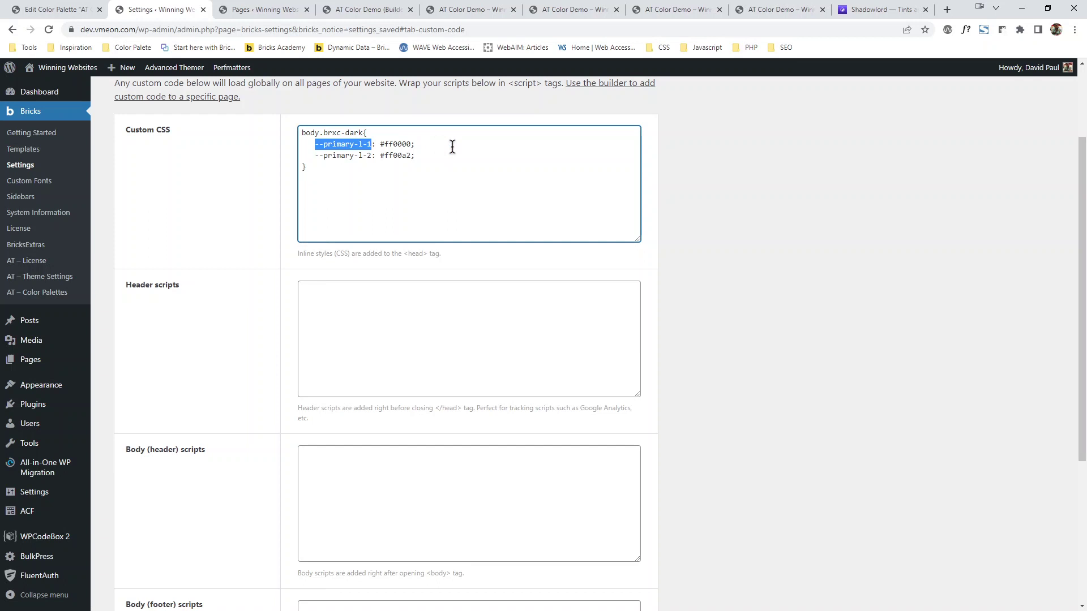
left_click(313, 145)
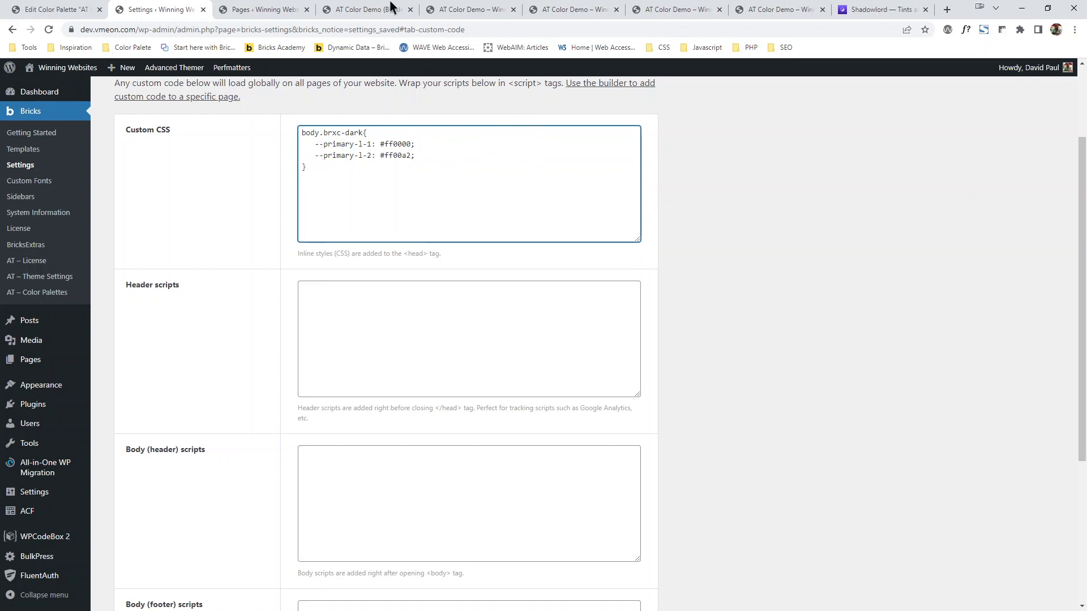
Find the demo page tab that offers the Frontend Playground, enable the playground there and open its theme editor panel
left_click(463, 8)
left_click(560, 6)
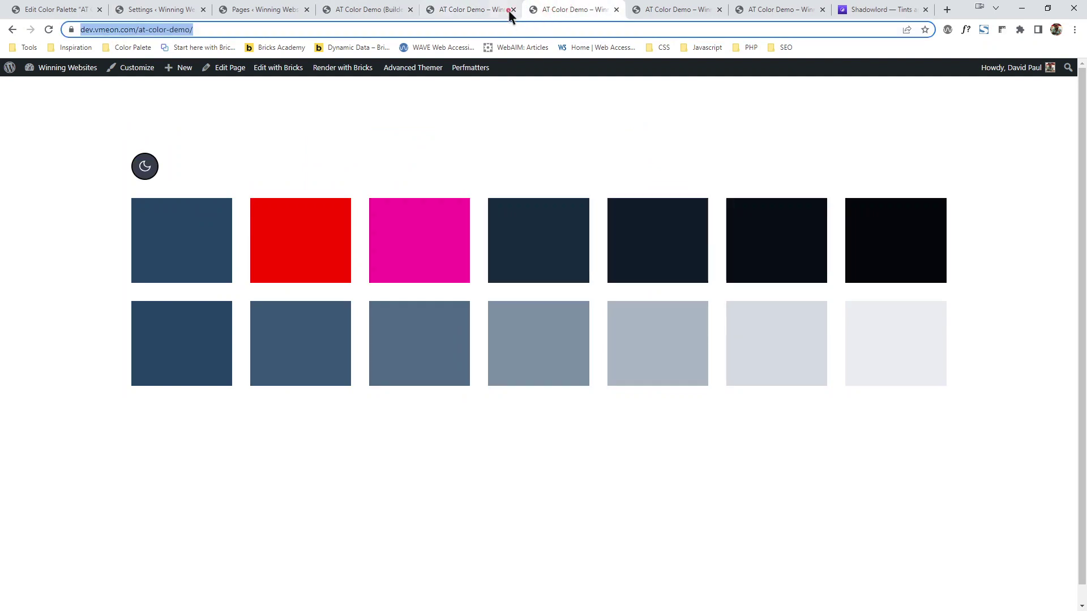
left_click(477, 6)
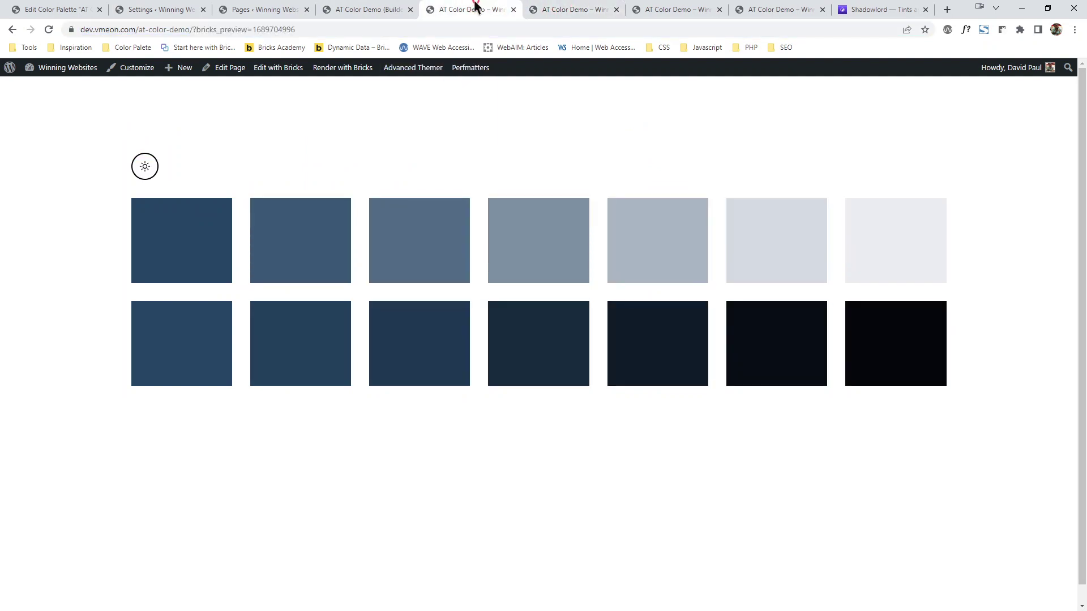
left_click(381, 7)
left_click(478, 8)
left_click(577, 8)
left_click(477, 8)
mouse_move(413, 71)
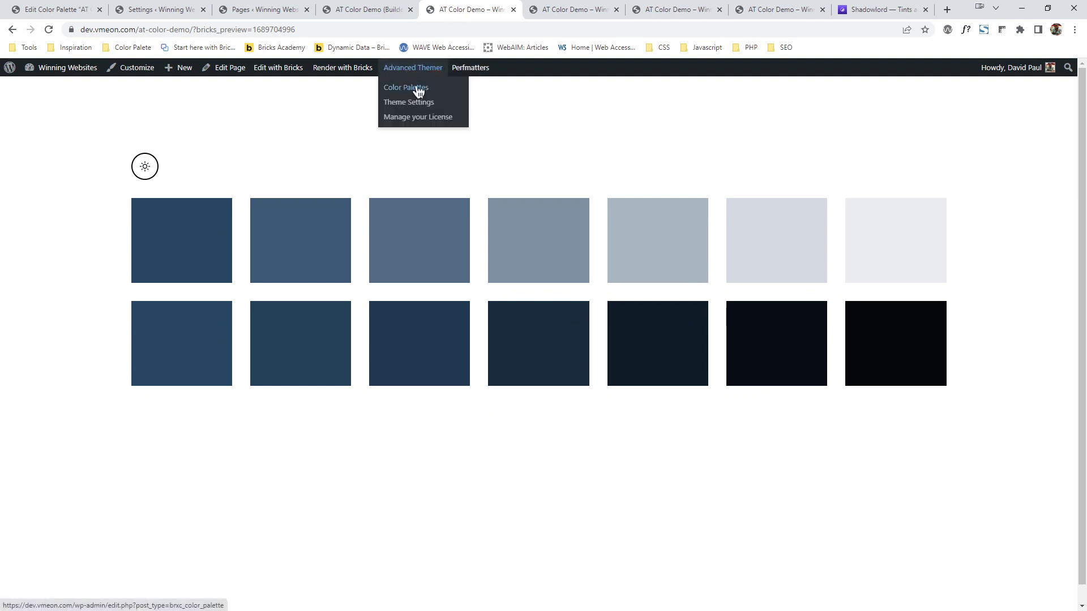
left_click(526, 10)
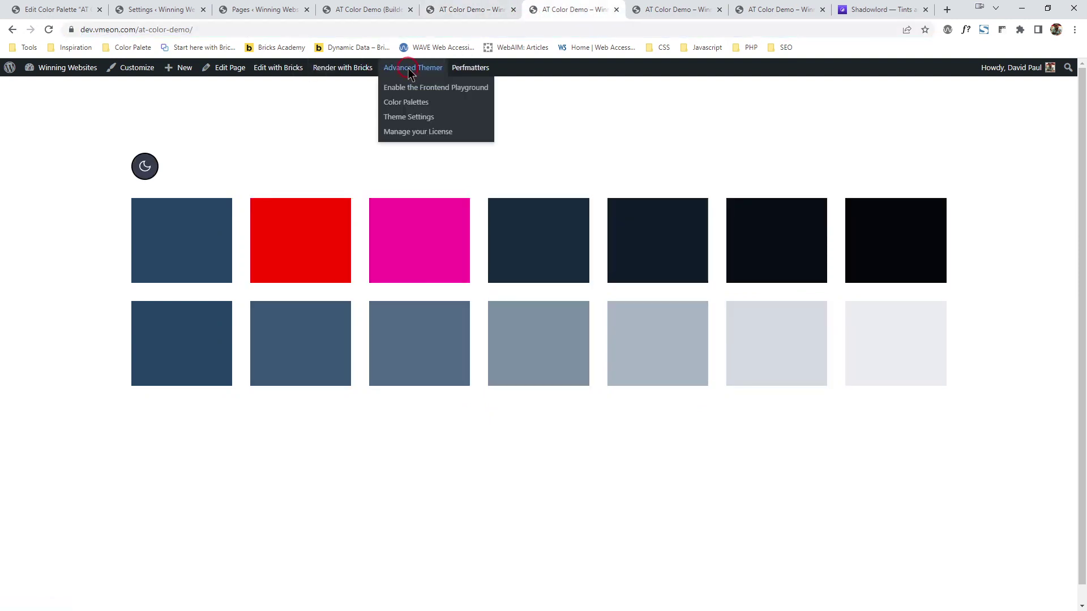
left_click(420, 97)
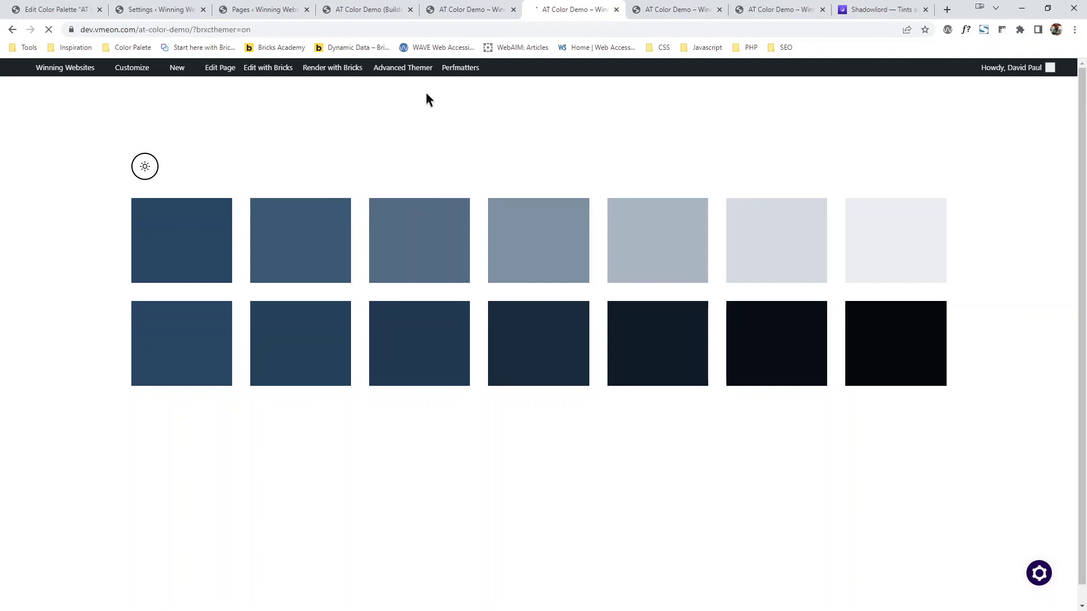
left_click(1039, 573)
Switch the playground to dark colors and set the L-1 shade of White to #bab5b5
left_click(904, 293)
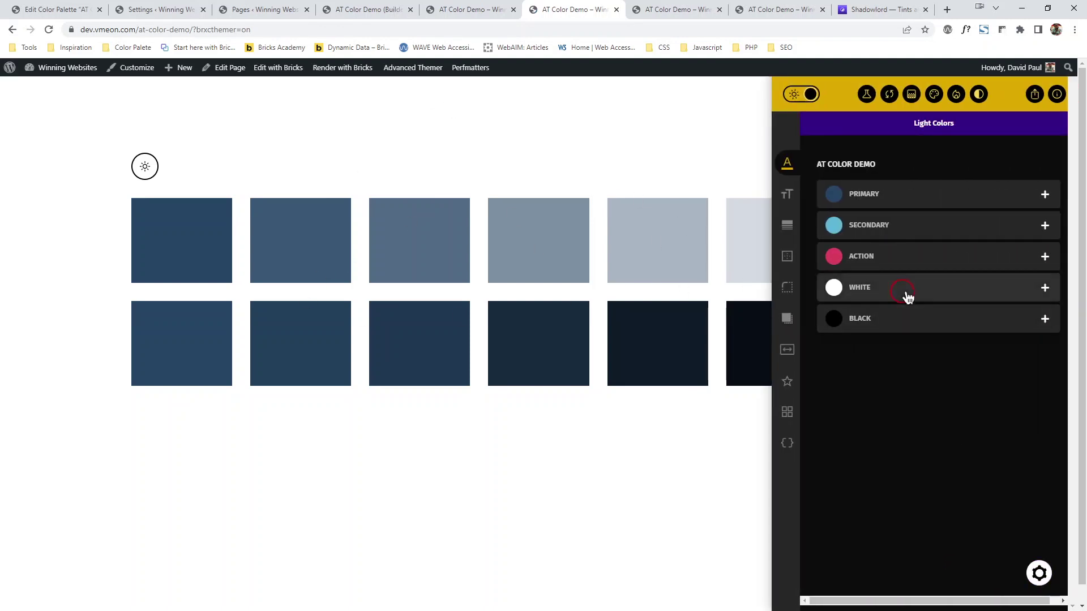
left_click(800, 94)
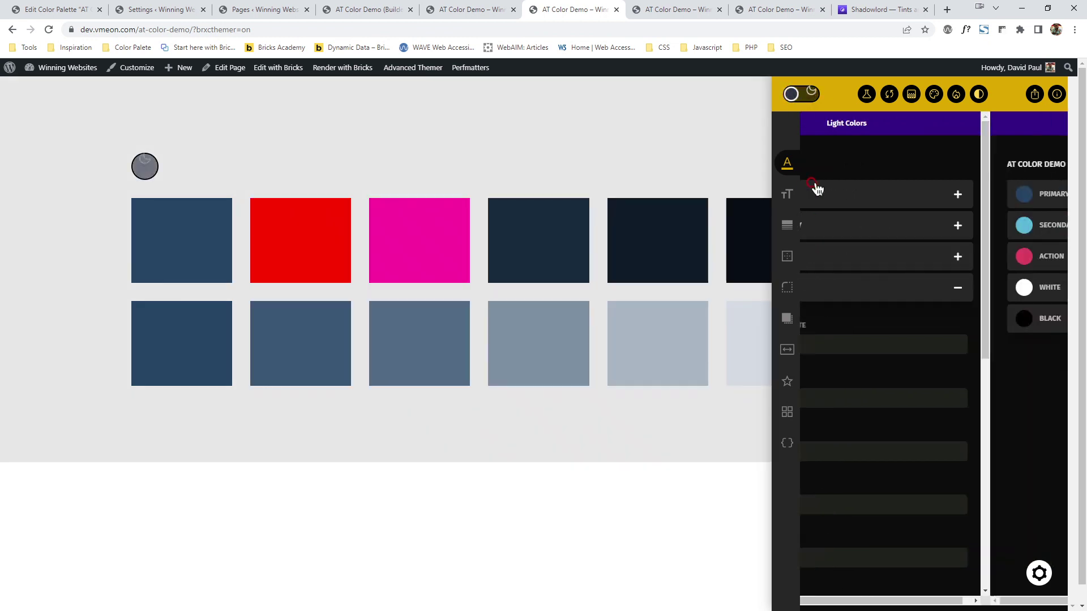
left_click(939, 291)
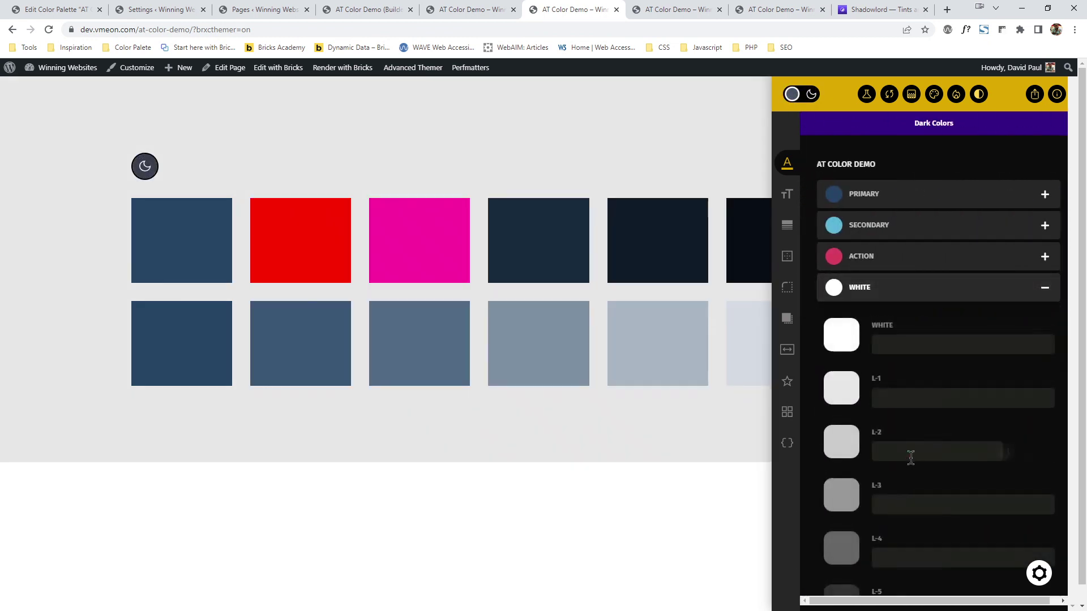
left_click(1026, 399)
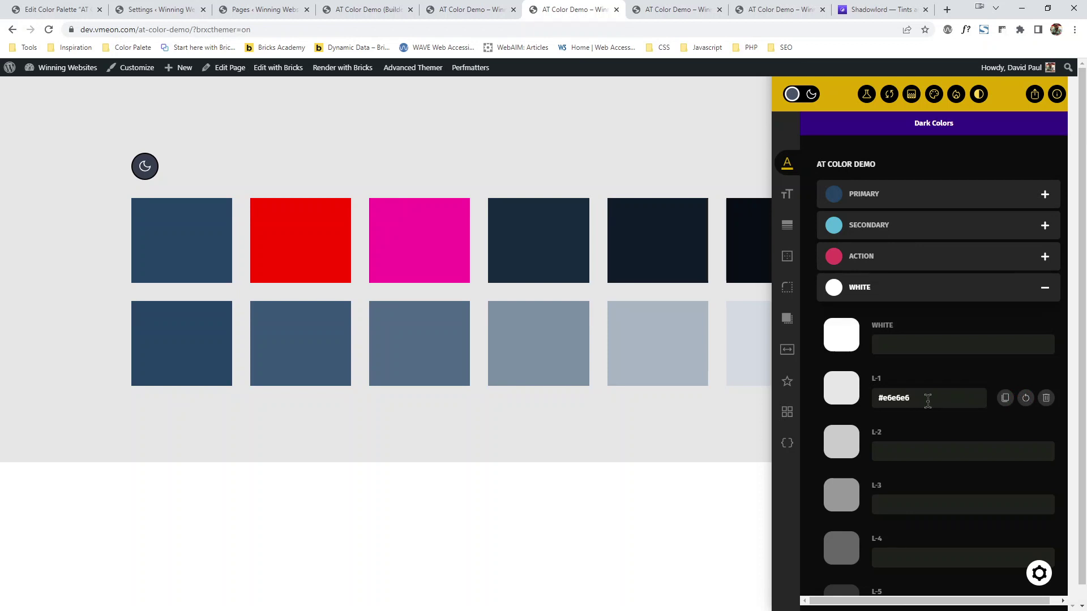
left_click(842, 389)
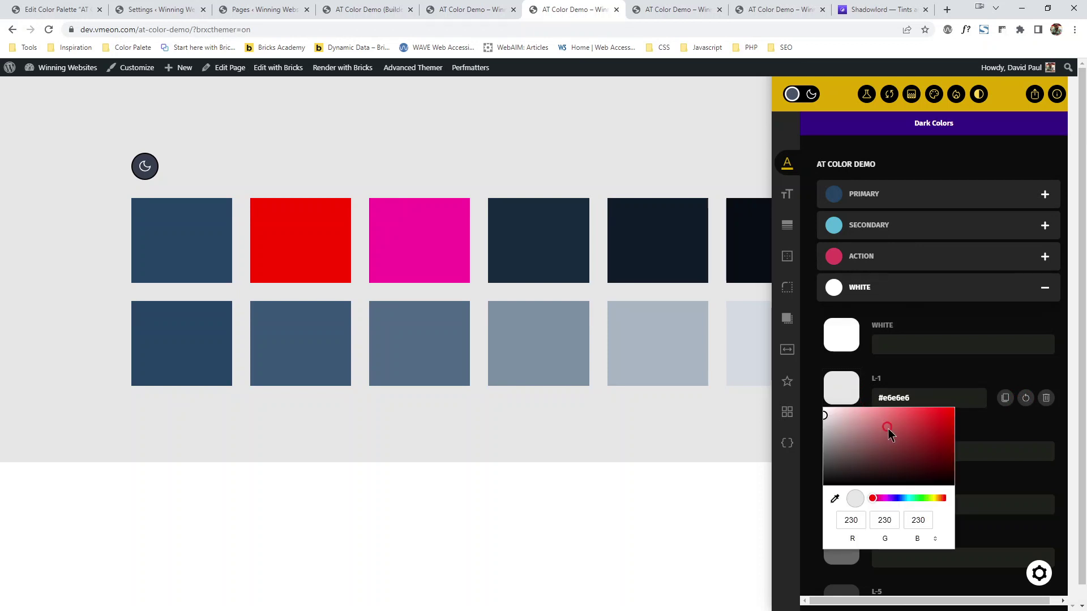
left_click(828, 430)
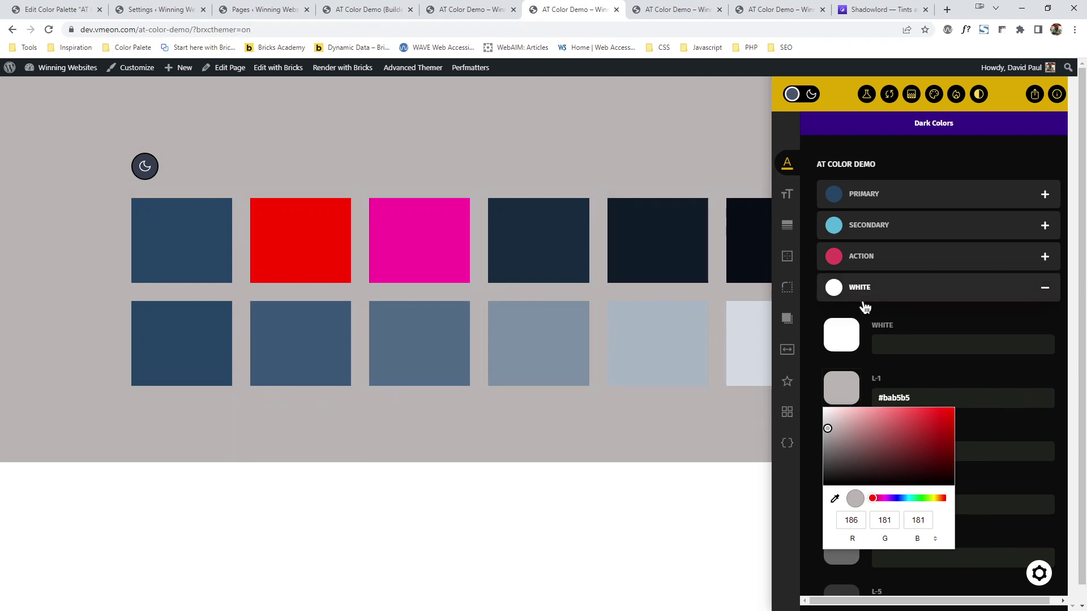
Open the playground's export and copy the --white-l-1: #bab5b5; declaration from the body.brxc-dark rule of the CSS export
left_click(1035, 95)
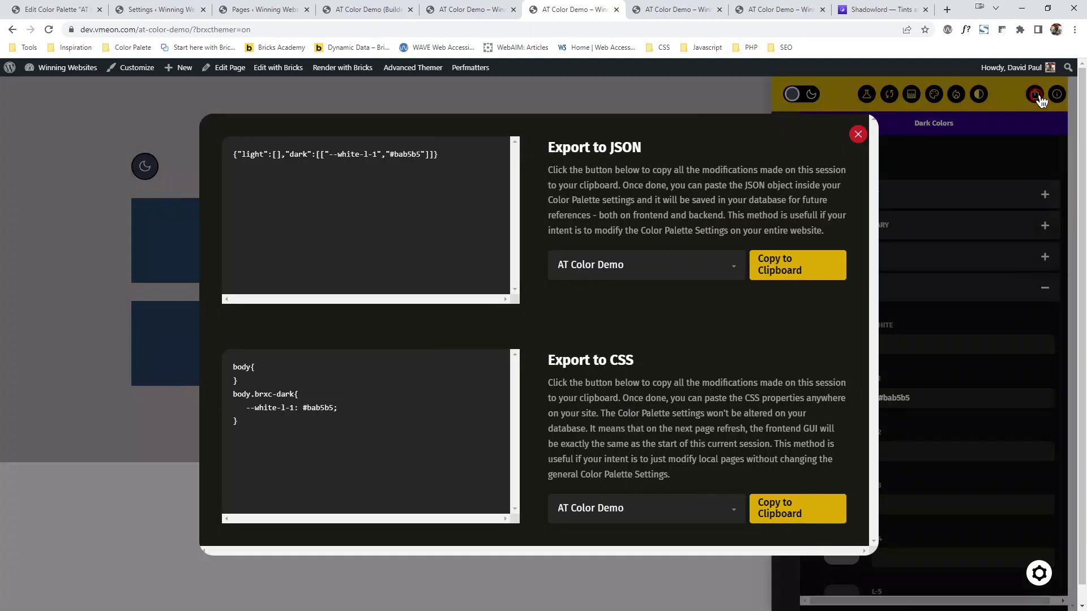
left_click_drag(233, 395, 334, 409)
left_click(247, 410)
right_click(325, 408)
left_click(385, 417)
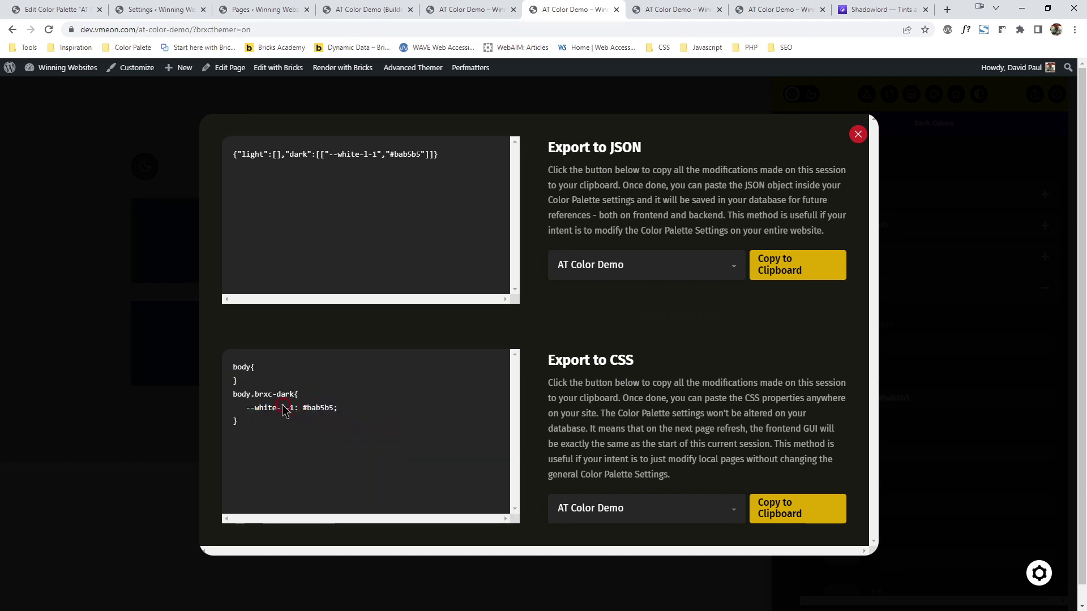
left_click_drag(247, 408, 360, 408)
right_click(311, 407)
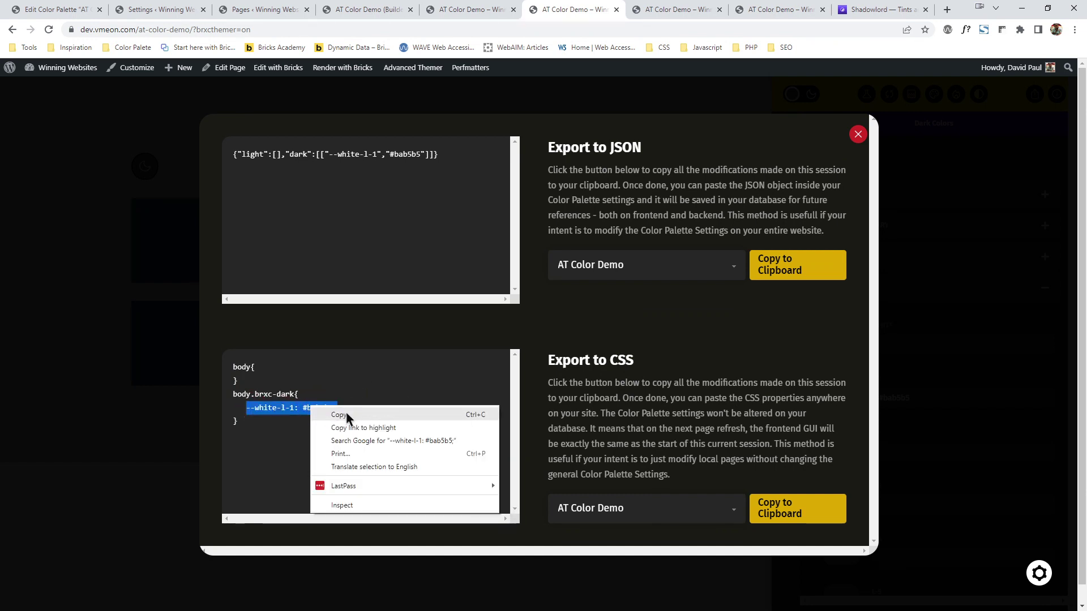
left_click(340, 415)
Replace the override inside body.brxc-dark in the Bricks custom CSS with the copied --white-l-1: #bab5b5; declaration and save the settings
left_click(153, 10)
left_click_drag(316, 144, 418, 156)
key("BackSpace")
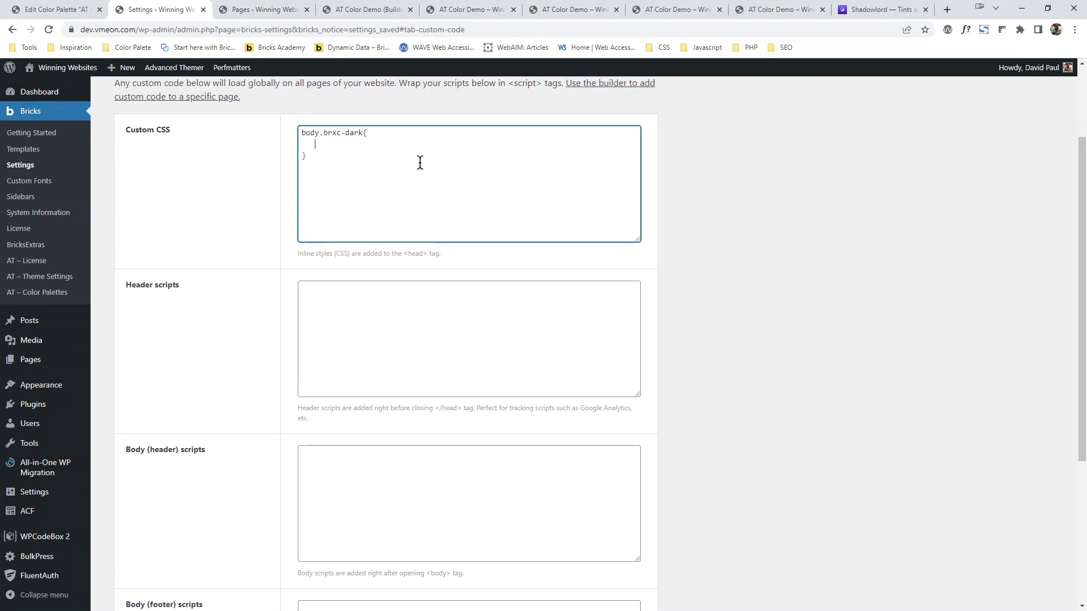
key("ctrl+v")
scroll(322, 194, "down", 5)
left_click(151, 531)
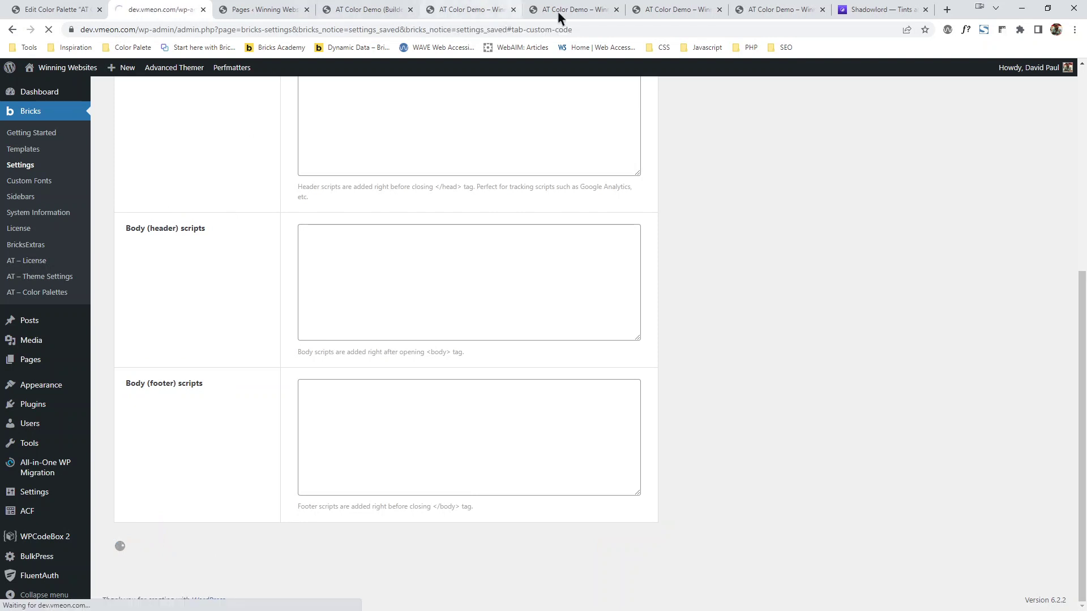
Reload the AT Color Demo page on the frontend and check its section background in dark mode
left_click(679, 9)
left_click(49, 30)
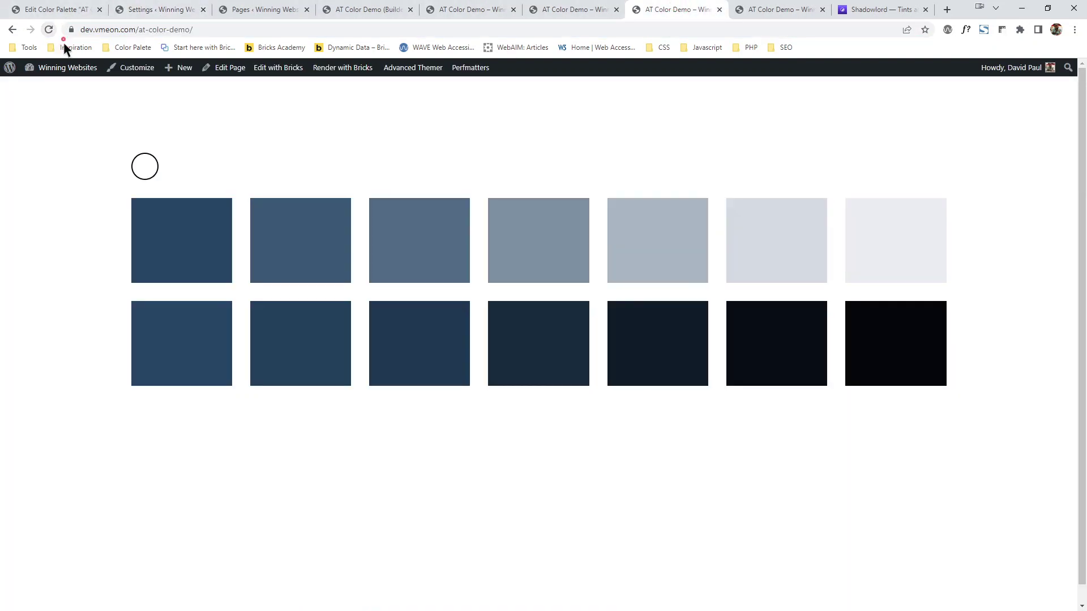
left_click(145, 167)
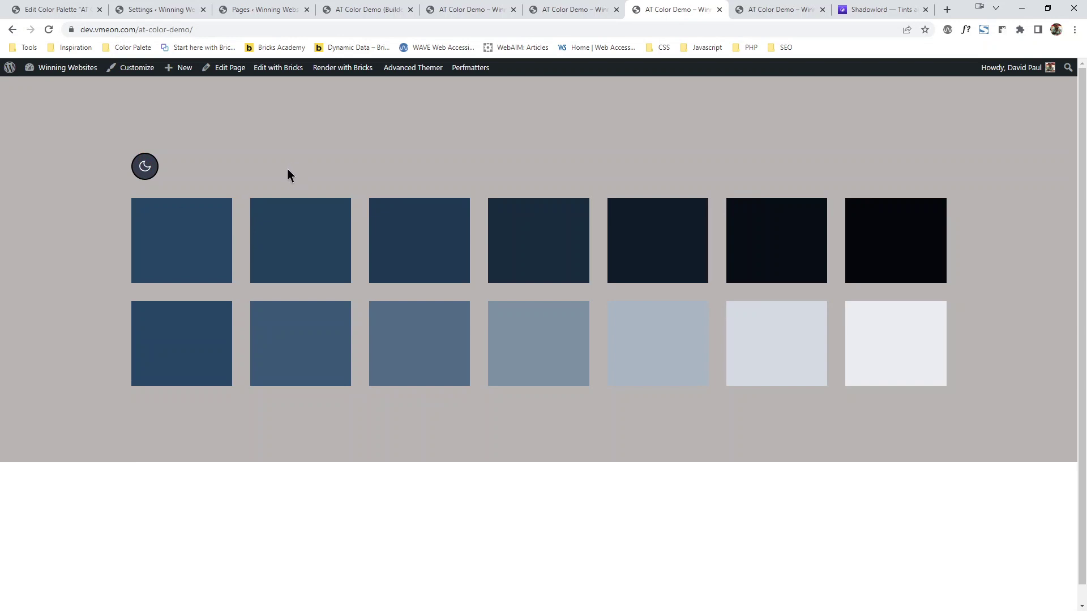
Change the --white-l-1 value in the Bricks custom CSS to red and save the settings
left_click(159, 9)
left_click_drag(371, 145, 402, 146)
type("red")
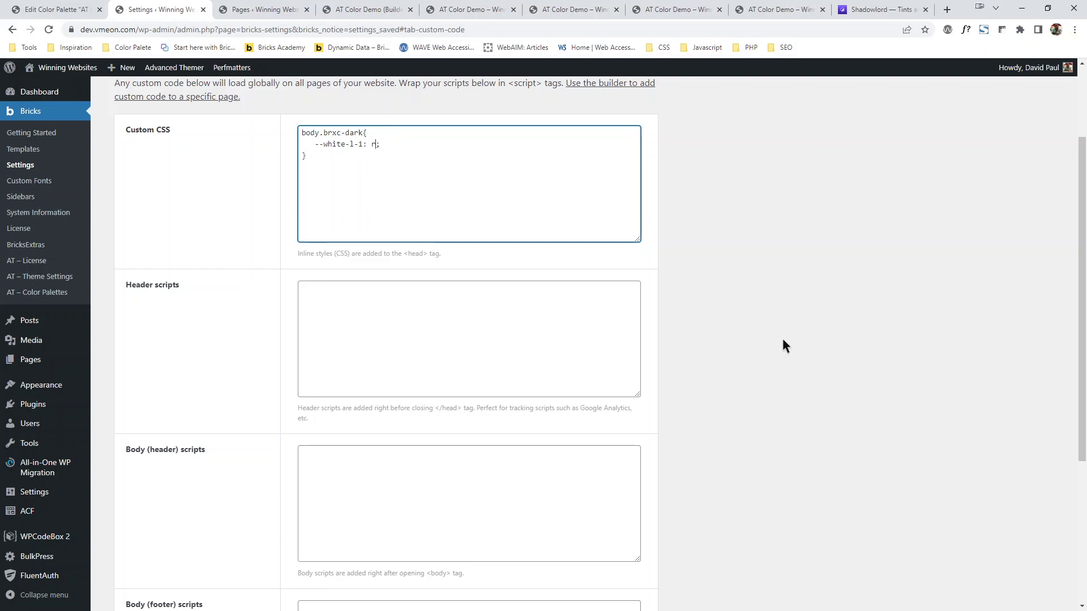
scroll(765, 311, "down", 4)
left_click(158, 539)
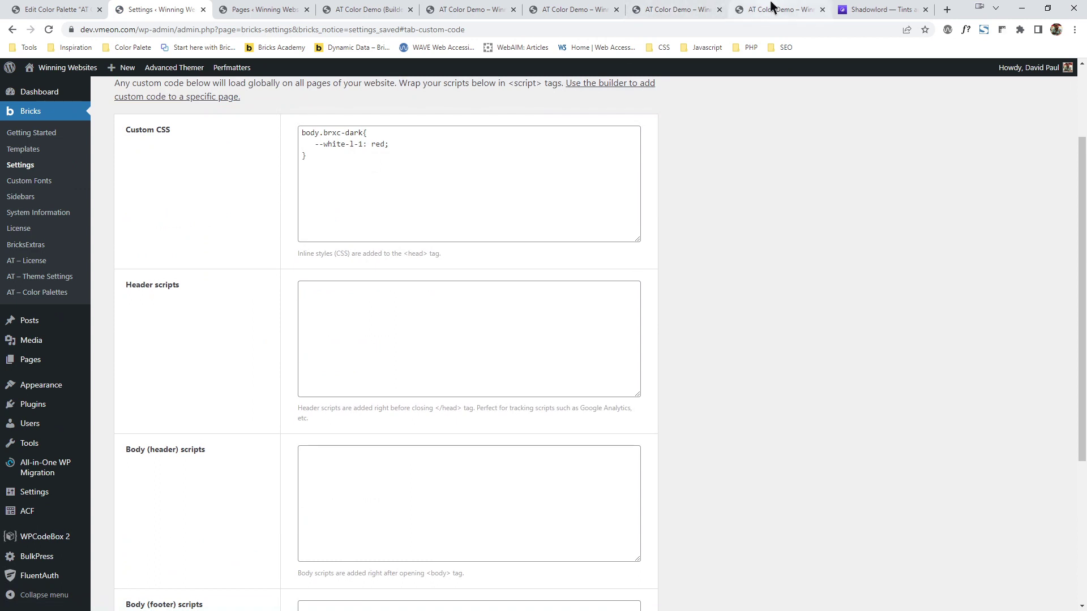
Return to the demo page without the playground and reload it to check the dark-mode section background against the edited override
left_click(575, 8)
left_click(668, 8)
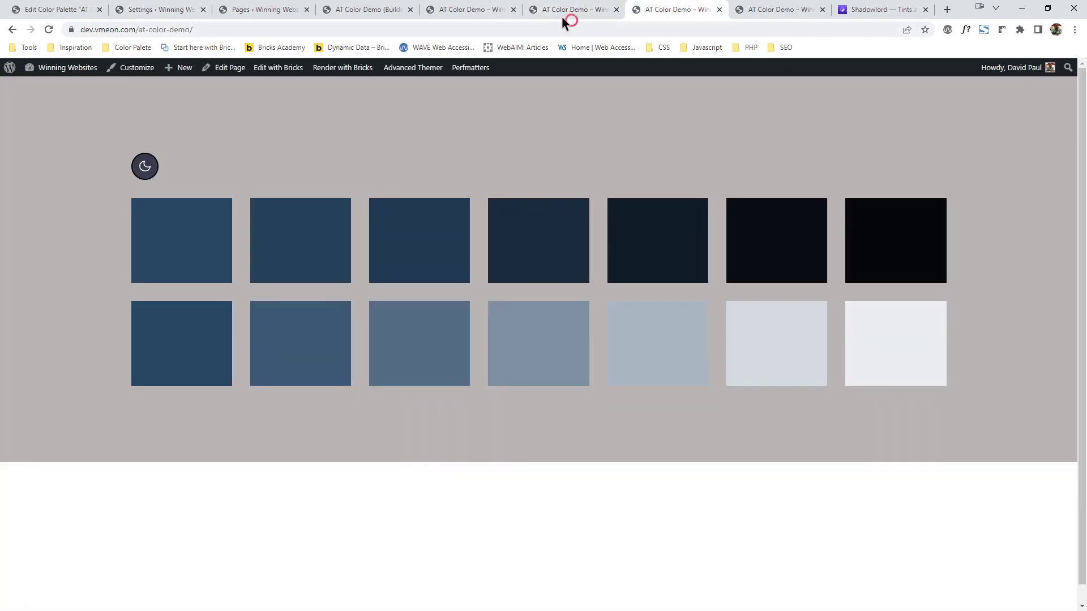
left_click(48, 31)
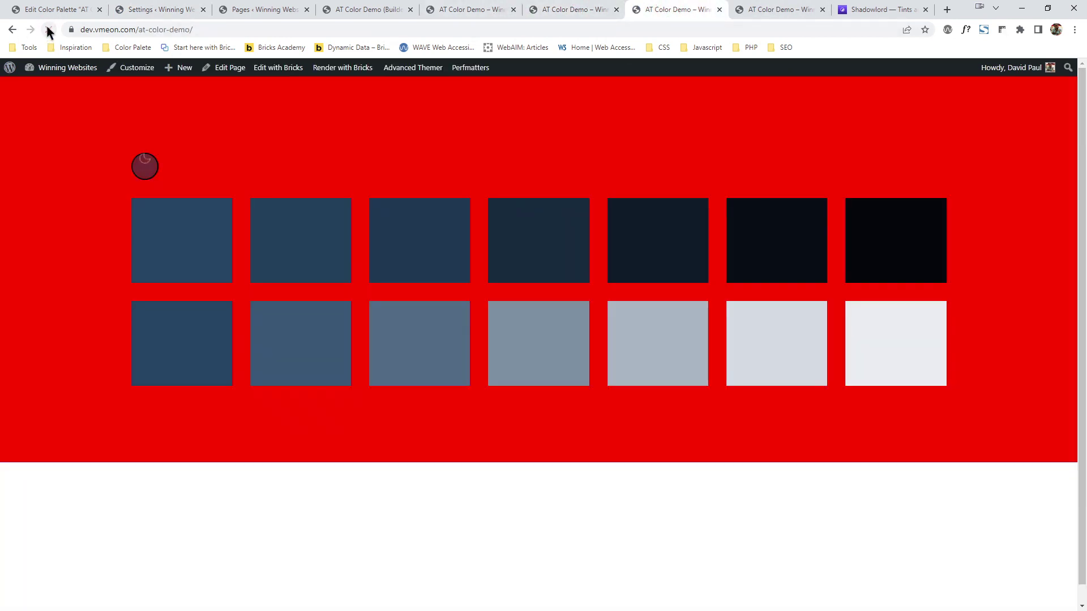
mouse_move(38, 19)
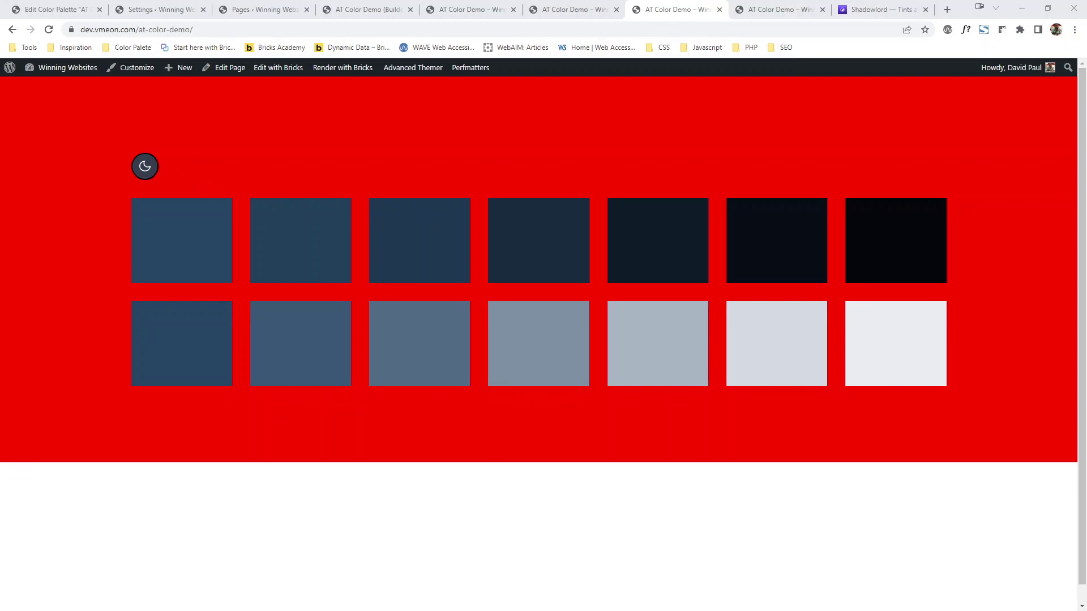
Switch to Visual Studio Code and examine the :root color variables, from the primary color and its light and dark shades to white and black
key("alt+Tab")
scroll(152, 117, "up", 7)
scroll(152, 118, "up", 3)
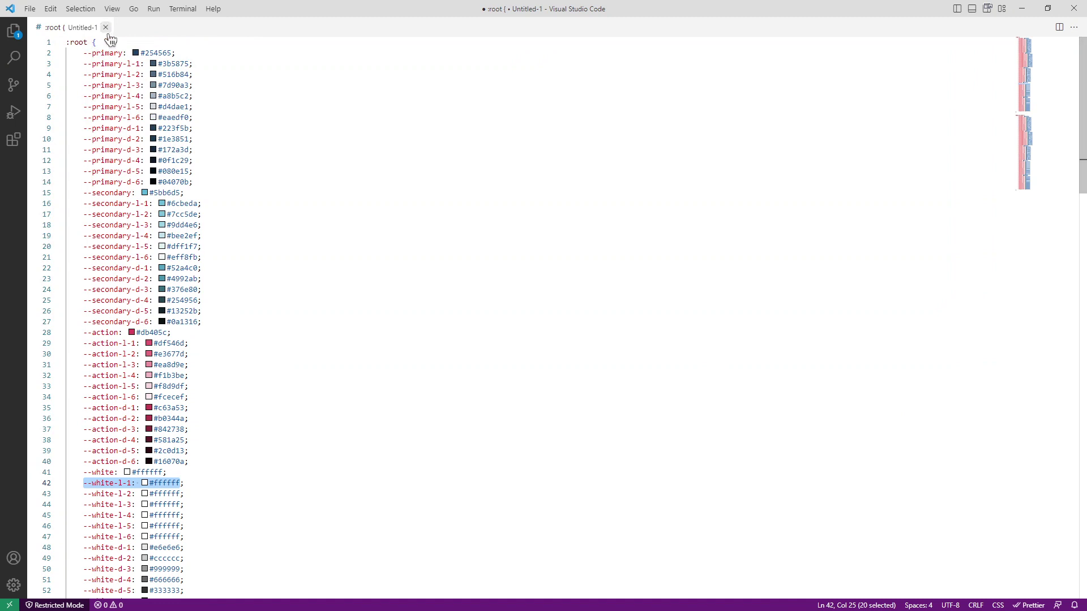
mouse_move(169, 199)
left_click(327, 278)
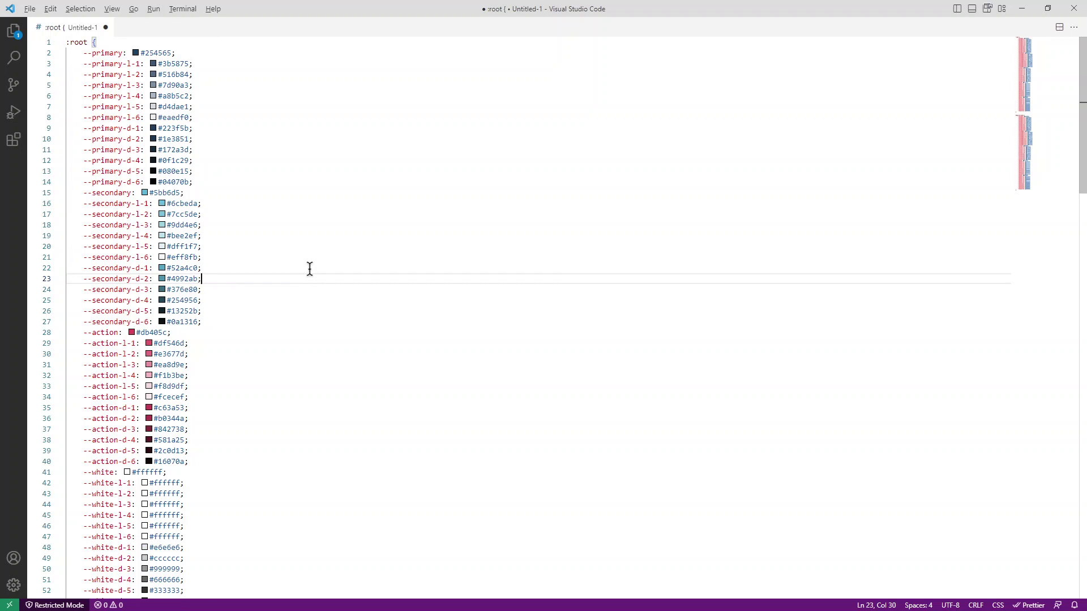
left_click(353, 171)
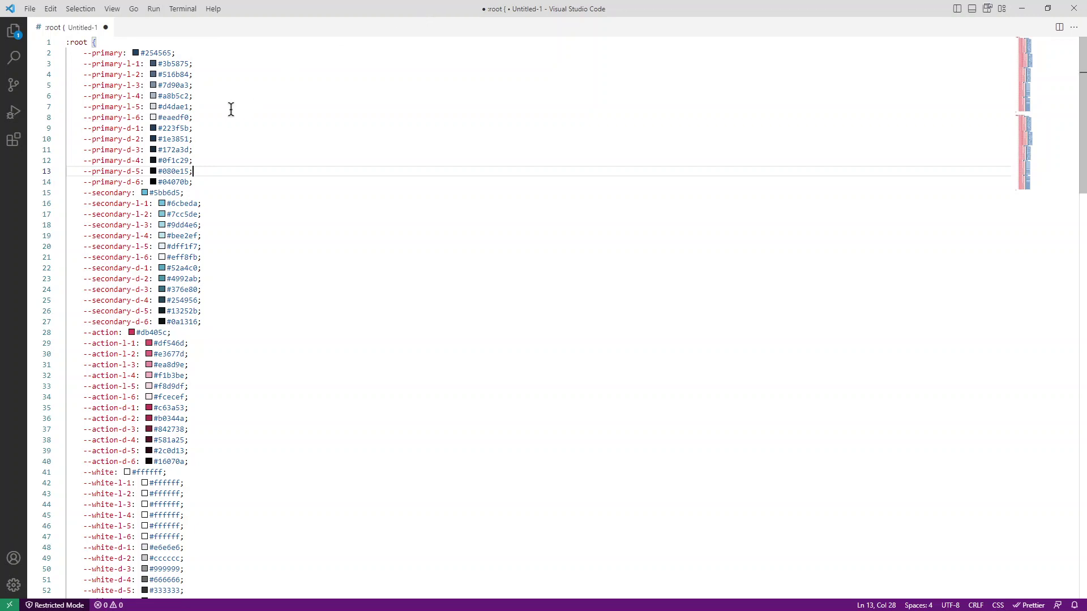
left_click(202, 184)
left_click_drag(202, 184, 60, 63)
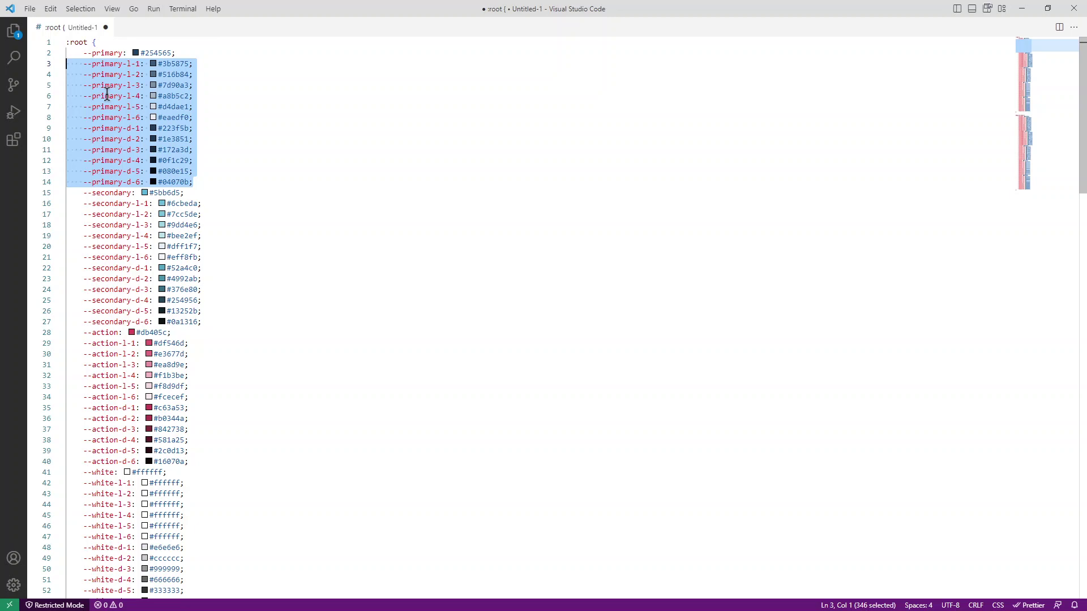
left_click(106, 53)
scroll(111, 175, "down", 3)
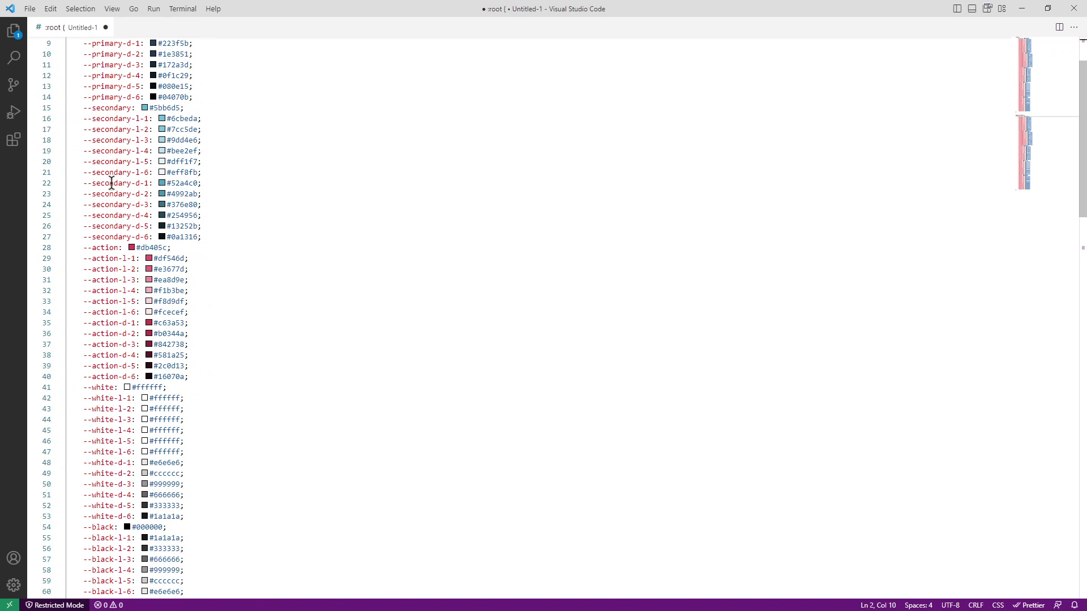
scroll(165, 244, "up", 1)
scroll(165, 244, "down", 4)
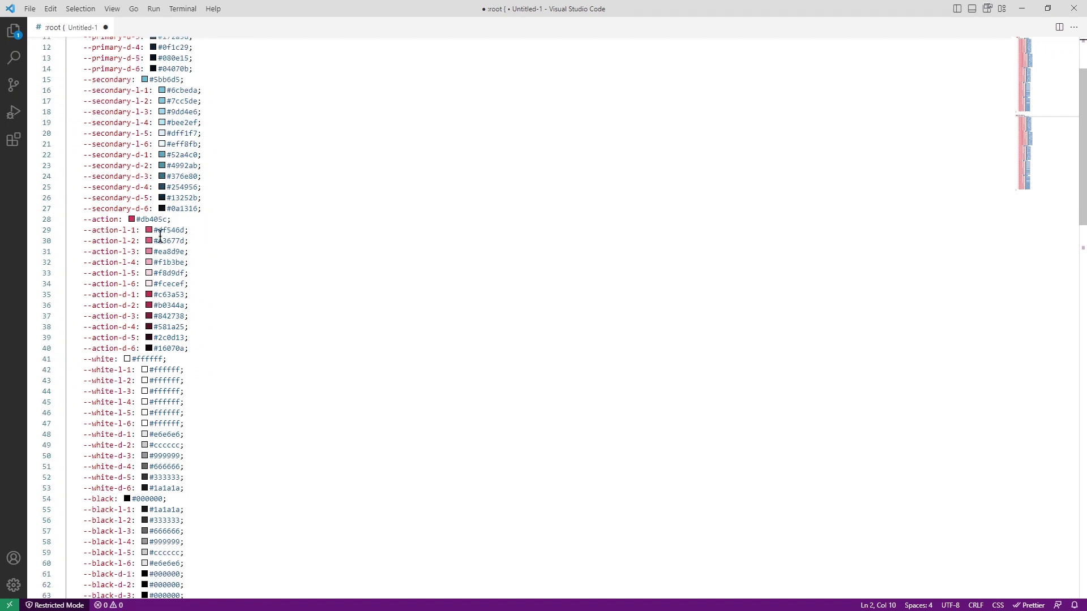